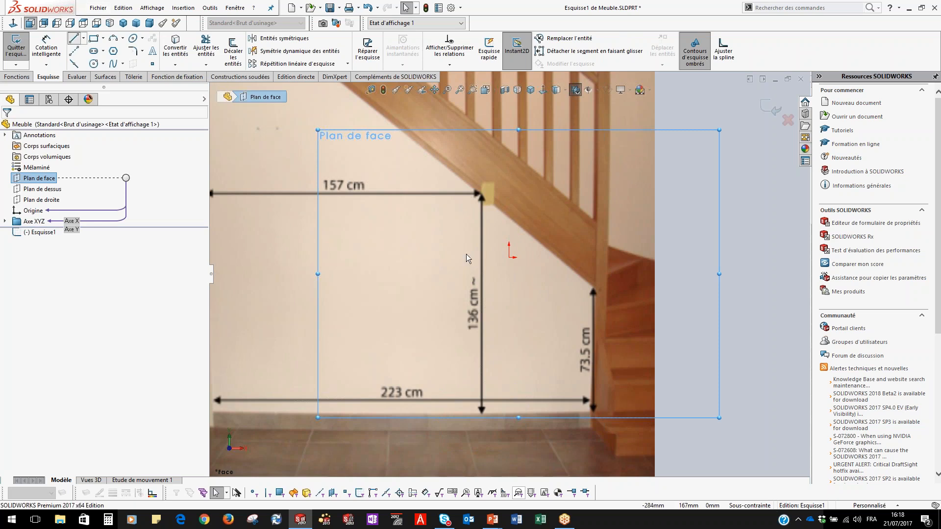
Sketch a closed four-sided profile from the origin with a sloping top, its left edge about 107 mm and right edge about 53 mm high
left_click(509, 257)
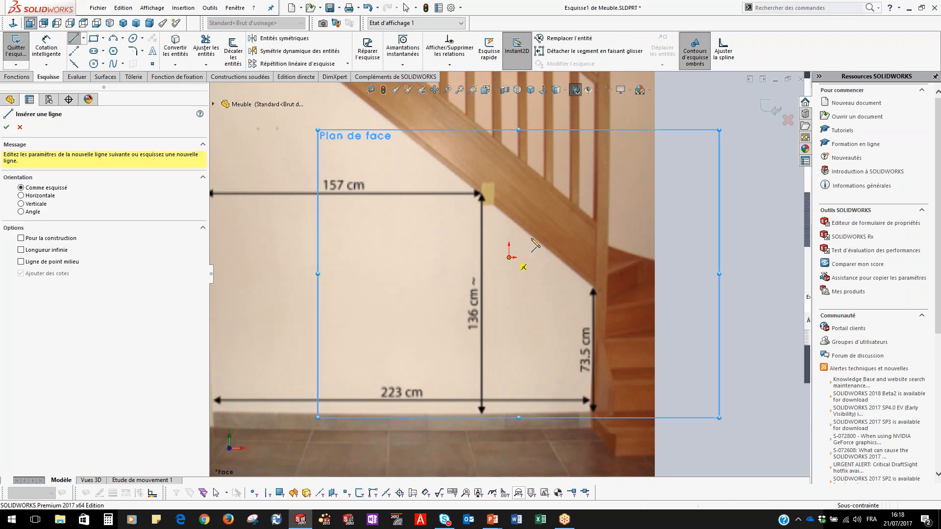
left_click(510, 175)
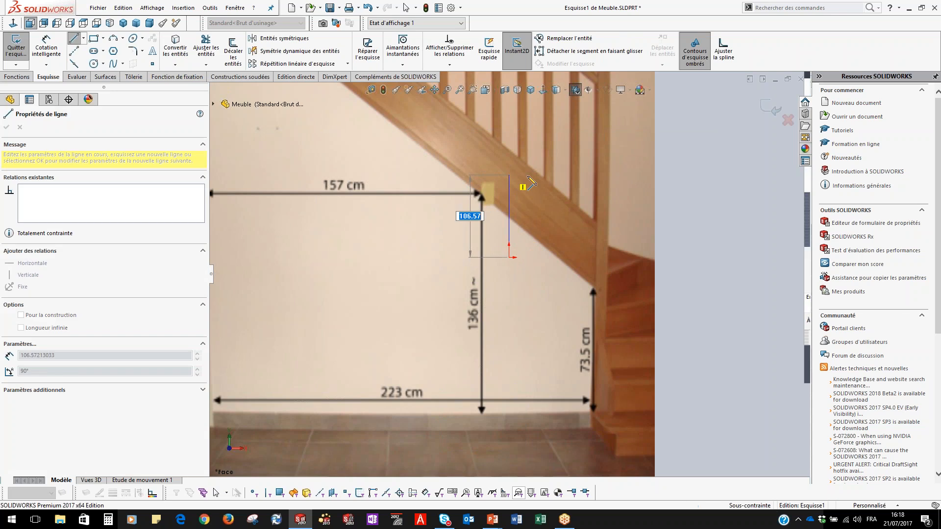
left_click(562, 216)
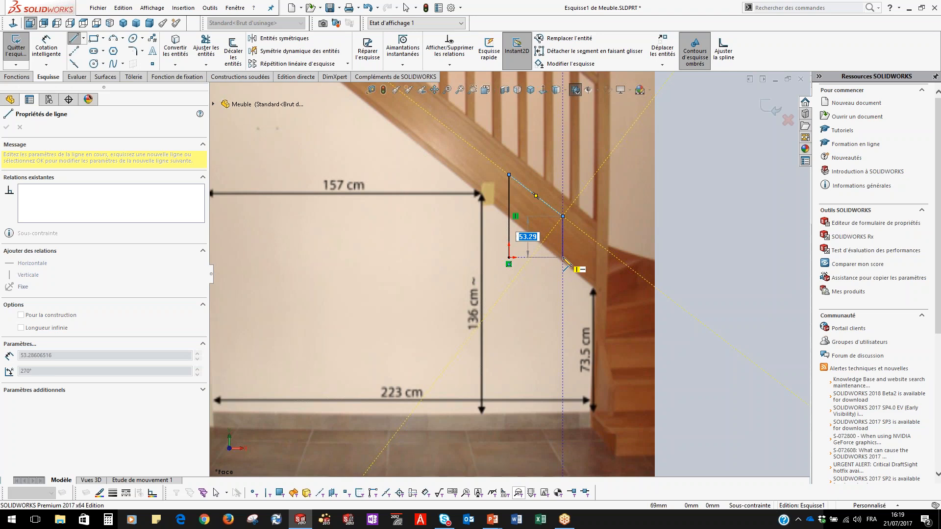
left_click(563, 257)
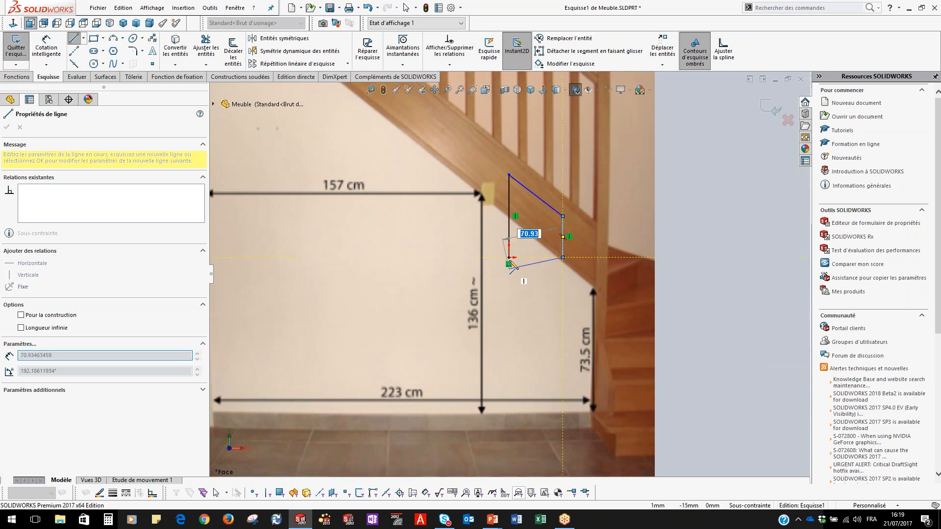
left_click(509, 257)
key("Escape")
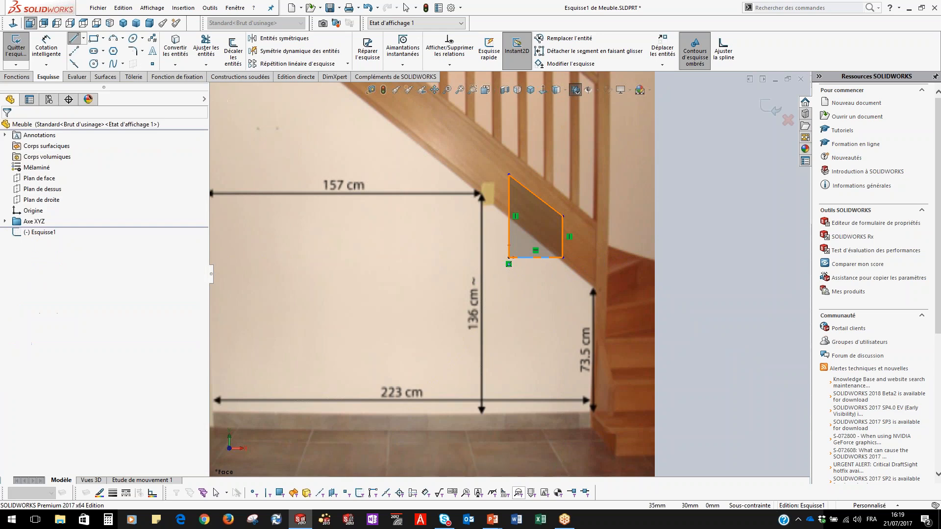
Dimension the profile's left vertical edge to 1360 mm
left_click(519, 250)
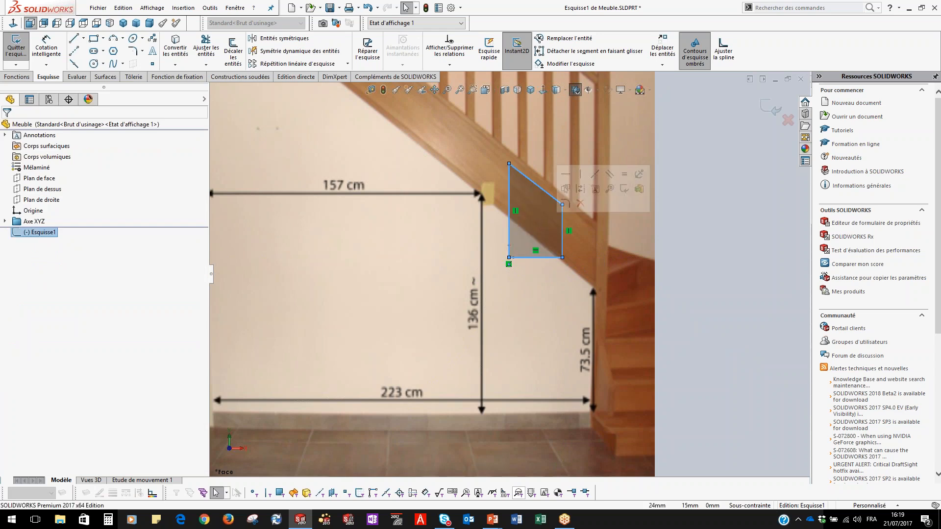
middle_click_drag(526, 250, 531, 362, "ctrl")
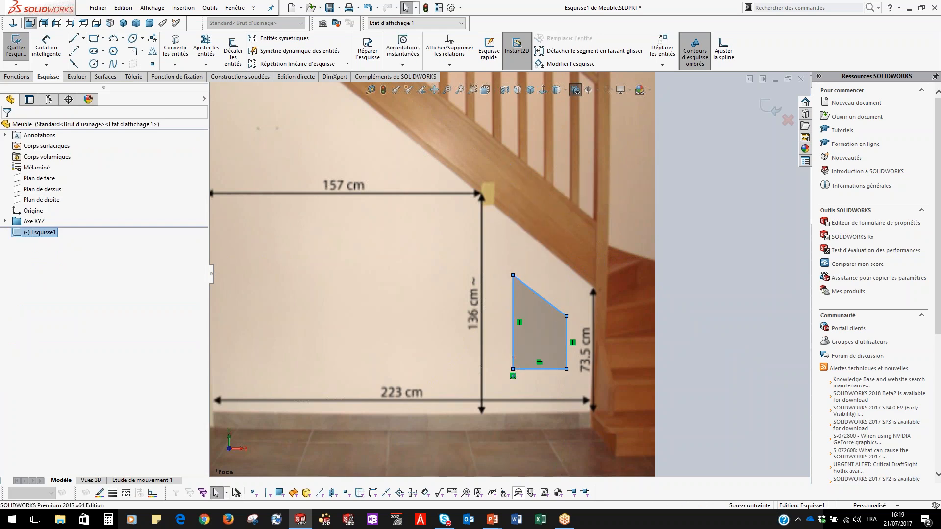
scroll(534, 363, "down", 2)
scroll(533, 333, "down", 2)
scroll(522, 277, "up", 3)
mouse_move(522, 278)
middle_mouse_down("ctrl")
mouse_move(511, 346)
mouse_move(535, 334)
middle_mouse_up("ctrl")
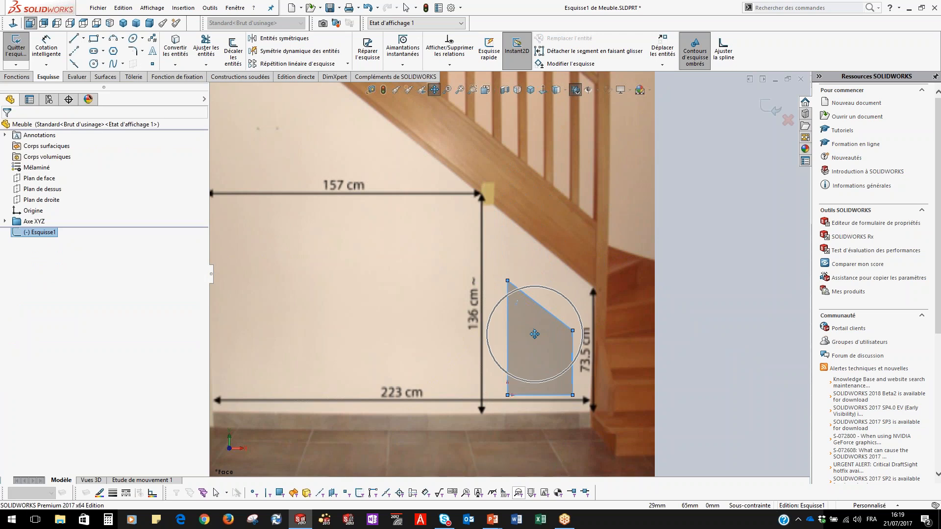
scroll(535, 334, "down", 3)
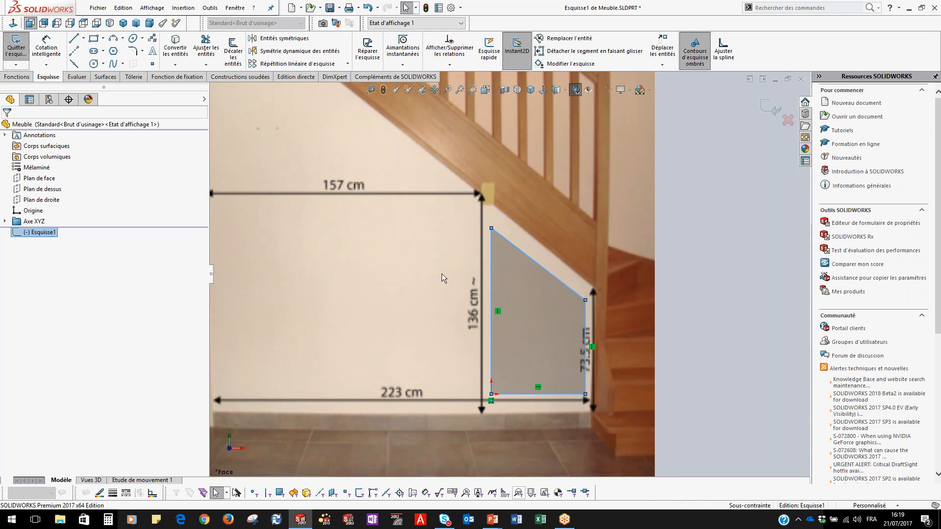
left_click(47, 47)
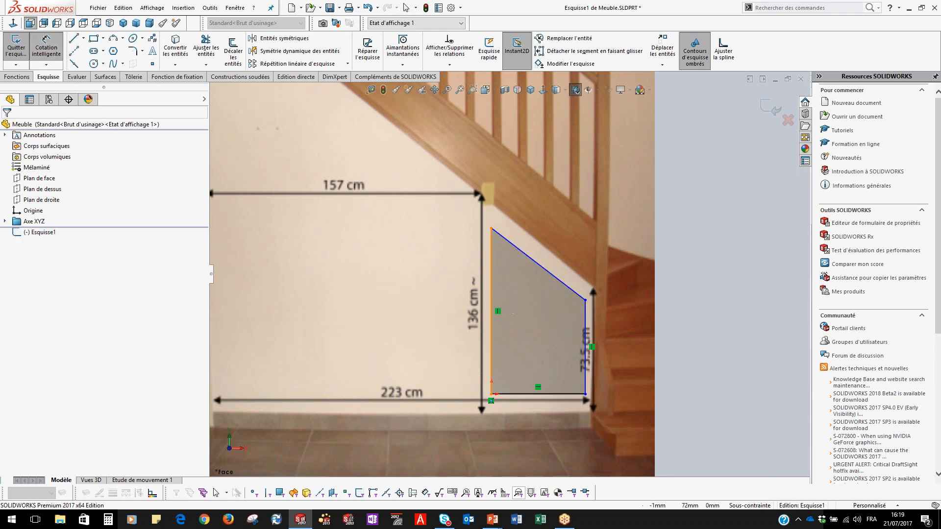
left_click(432, 309)
type("1360")
key("Return")
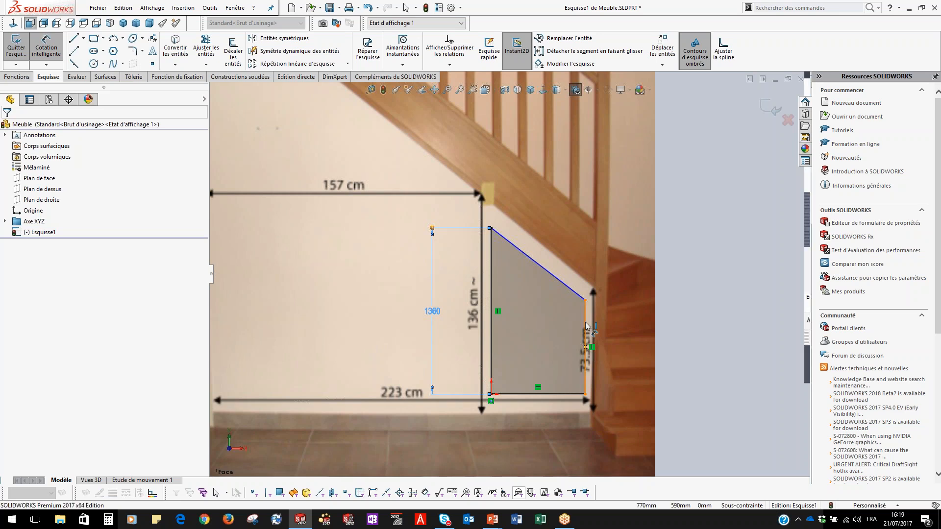
Dimension the profile's right vertical edge to 735 mm
left_click(635, 337)
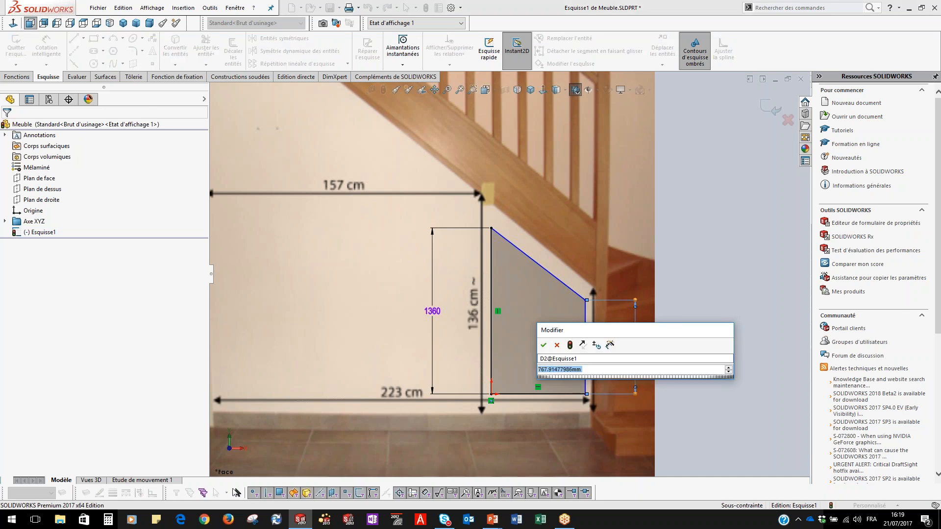
type("735")
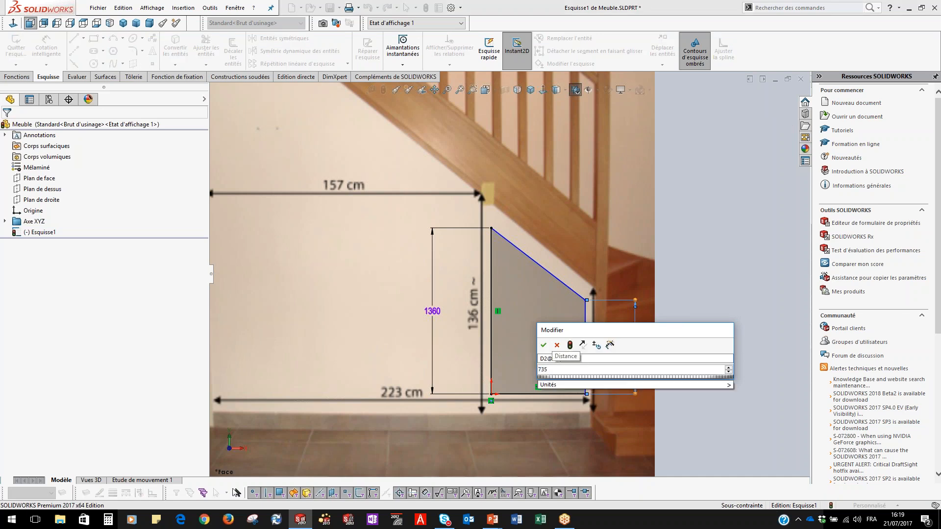
key("Return")
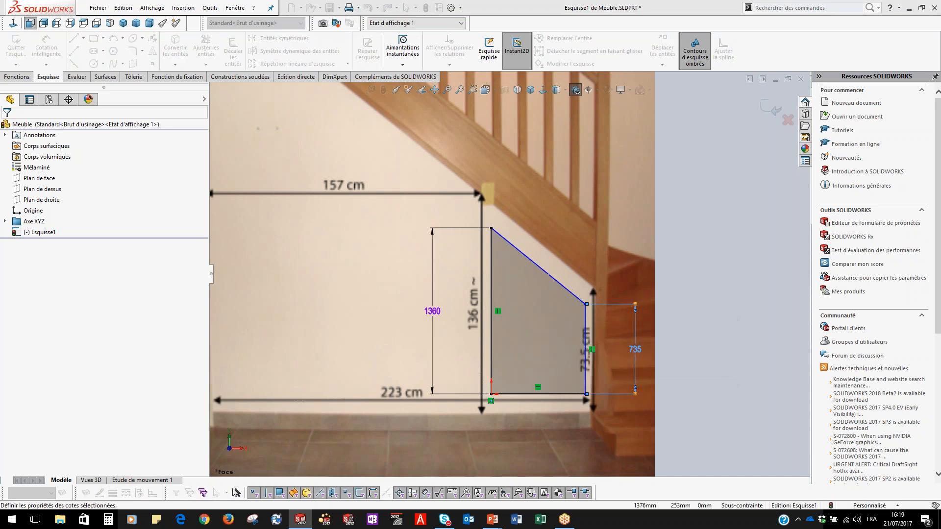
Dimension the profile's bottom edge using the calculation 2230-1570
left_click(543, 393)
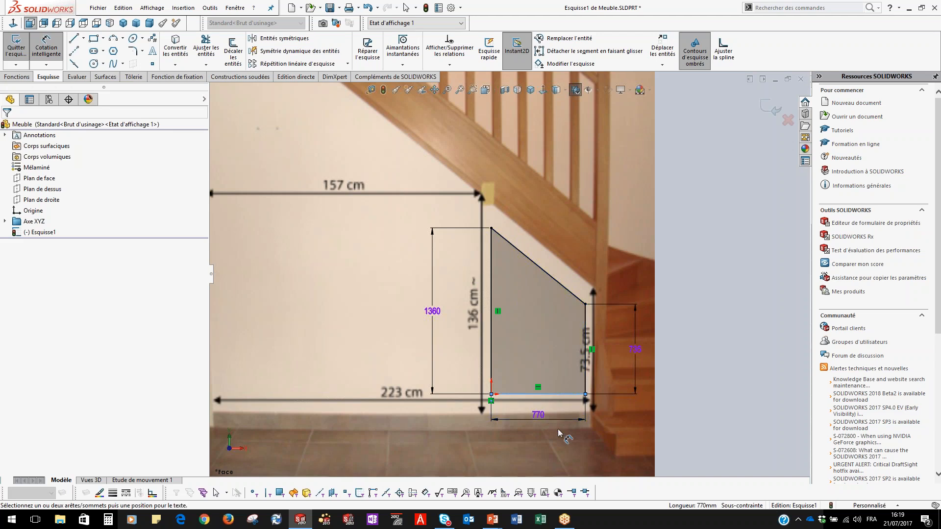
left_click(557, 429)
left_click_drag(527, 395, 619, 286)
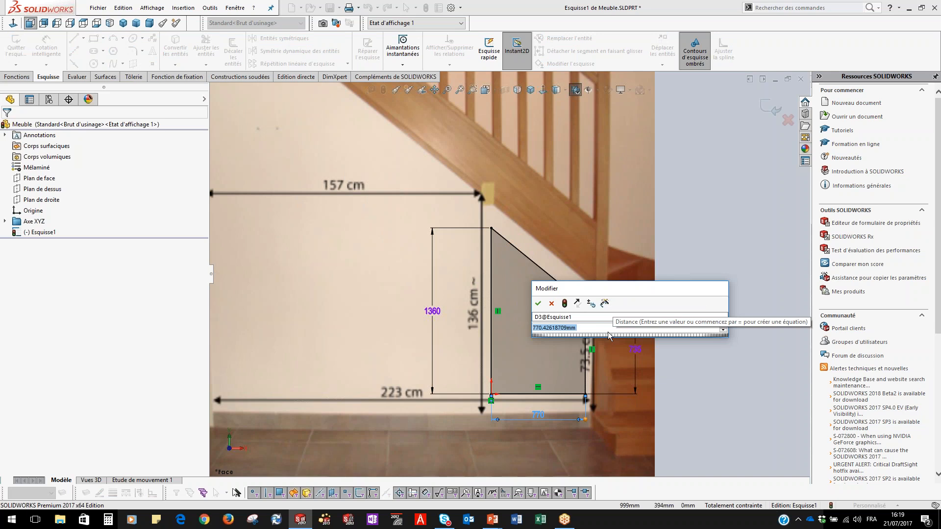
type("22")
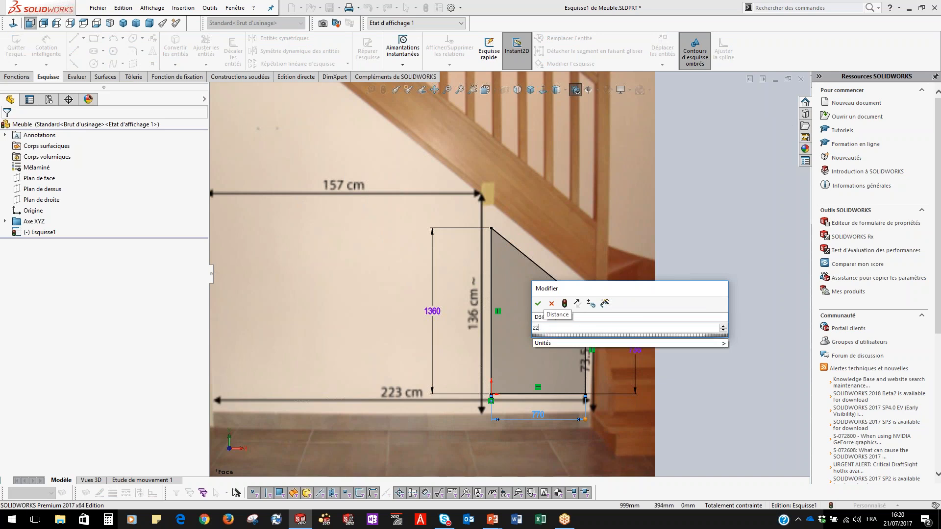
type("30-")
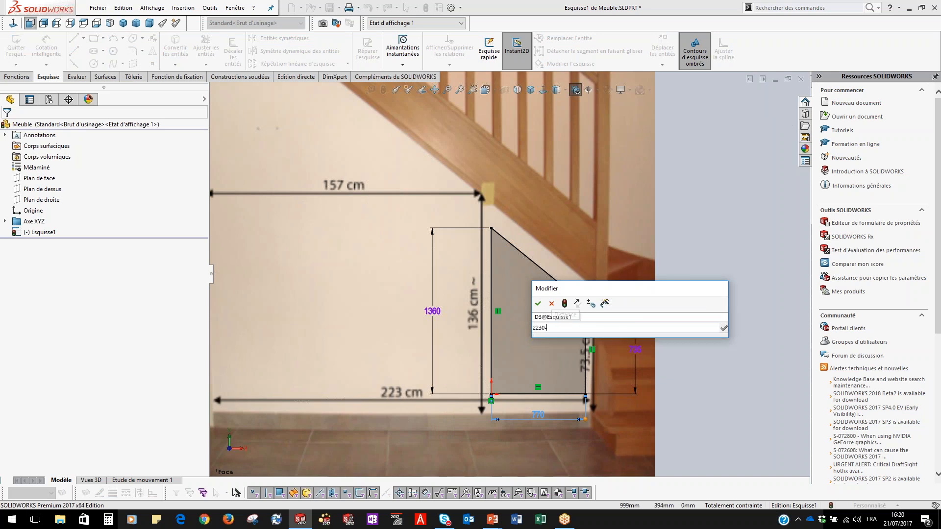
type("1570")
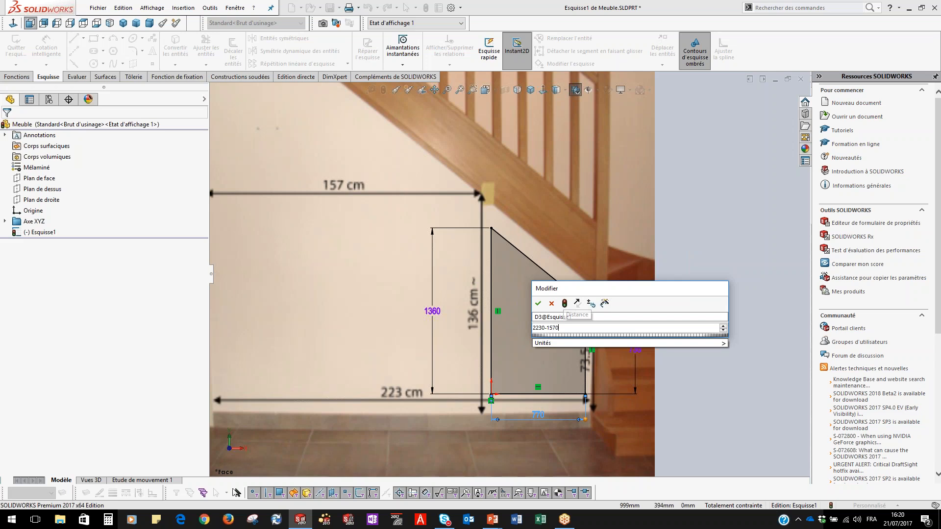
key("Return")
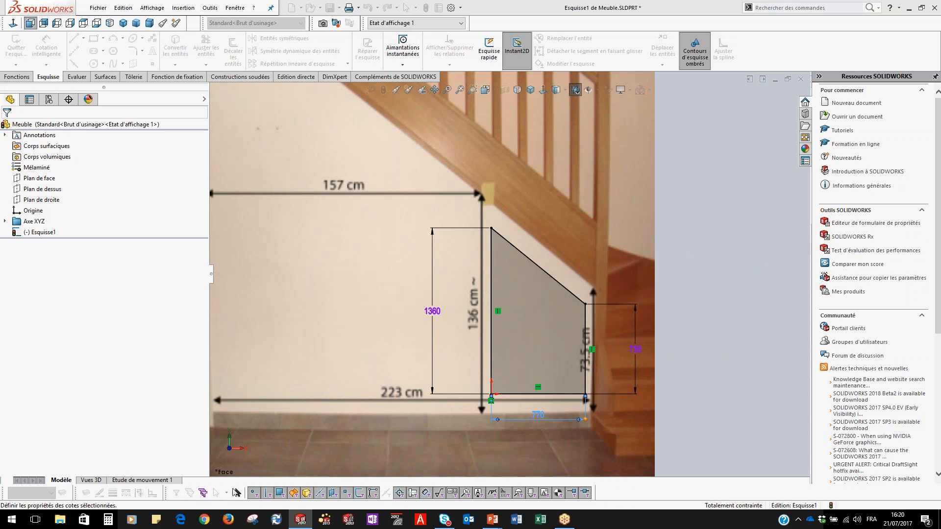
Finish and exit the dimensioned cabinet profile sketch
scroll(521, 337, "down", 2)
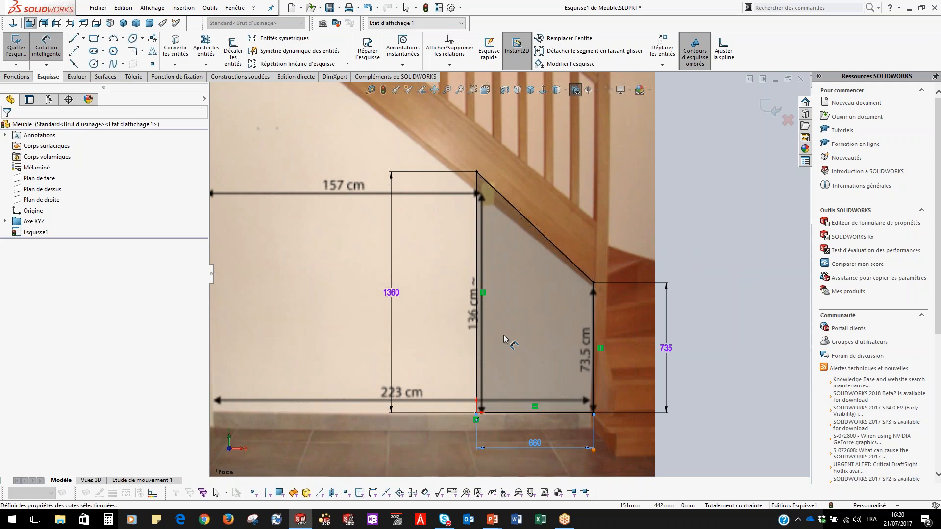
scroll(505, 333, "up", 1)
key("ctrl")
mouse_move(506, 328)
middle_mouse_down("shift")
mouse_move(503, 320)
mouse_move(497, 334)
mouse_move(510, 346)
mouse_move(505, 340)
mouse_move(515, 335)
middle_mouse_up("shift")
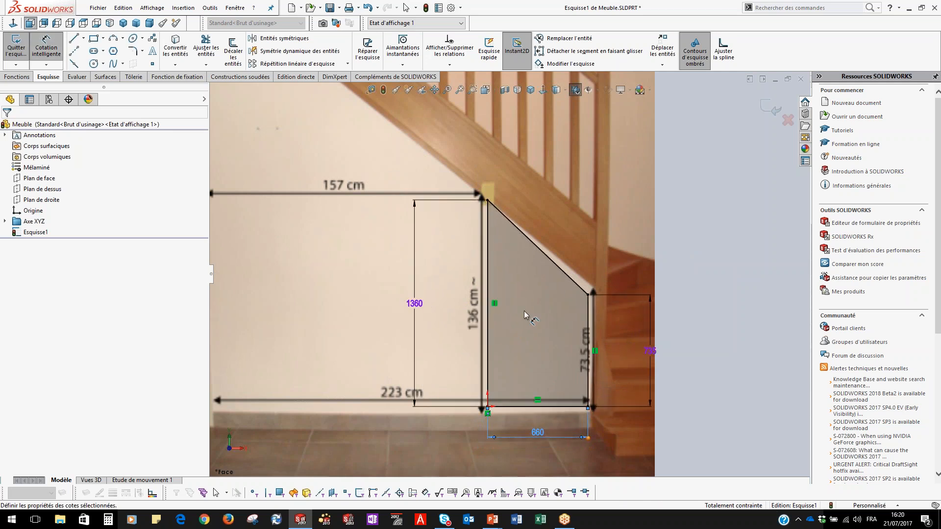
left_click(622, 283)
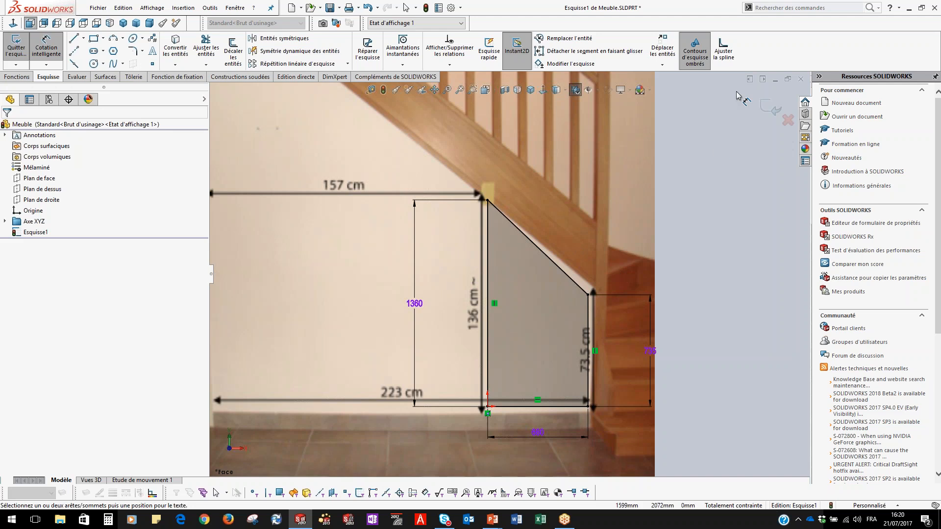
left_click(772, 109)
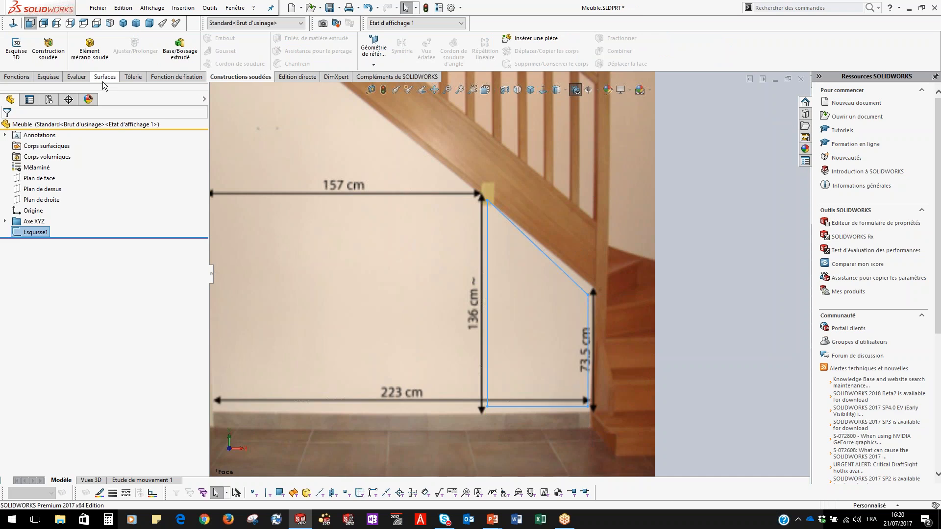
Start a structural member with the 03-Bois standard, Planche mélaminée - Configured type and size 444x16, using all lines of Esquisse1 as its path
left_click(95, 60)
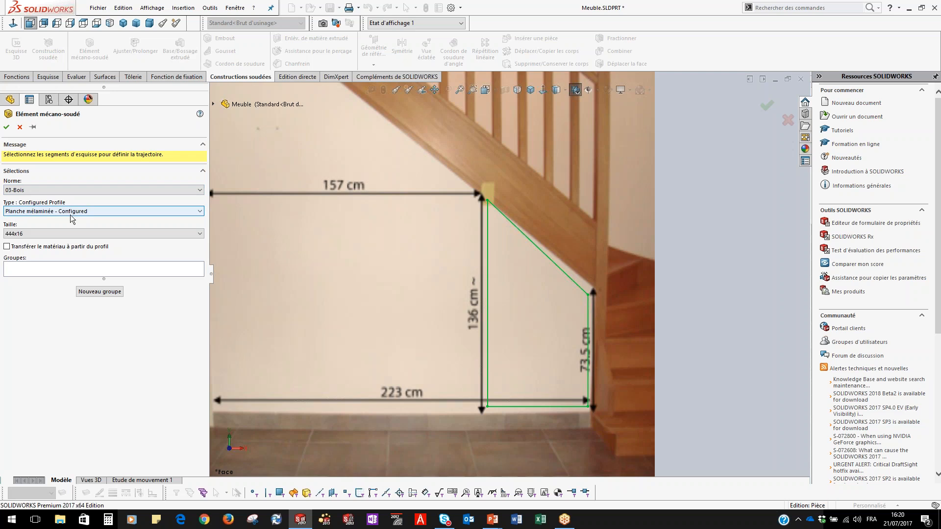
left_click(24, 234)
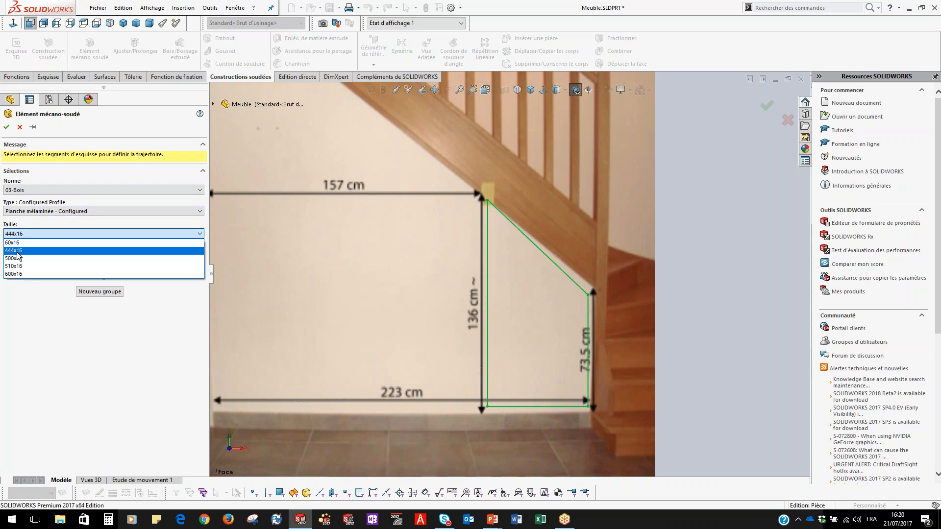
left_click(14, 251)
left_click(25, 270)
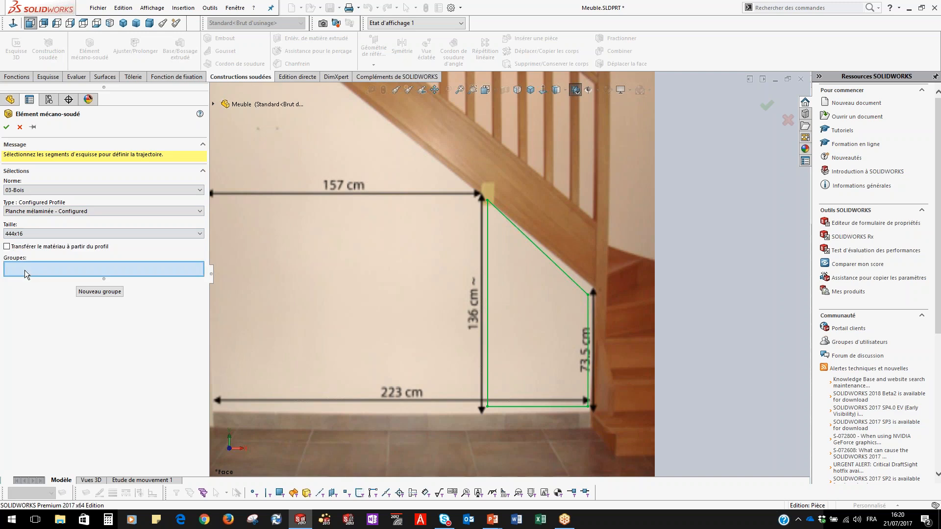
left_click(213, 104)
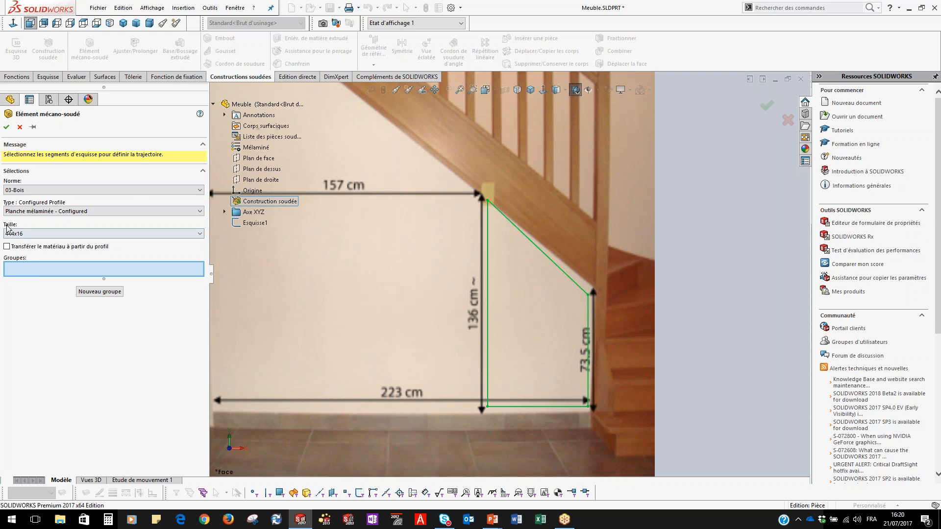
left_click(255, 223)
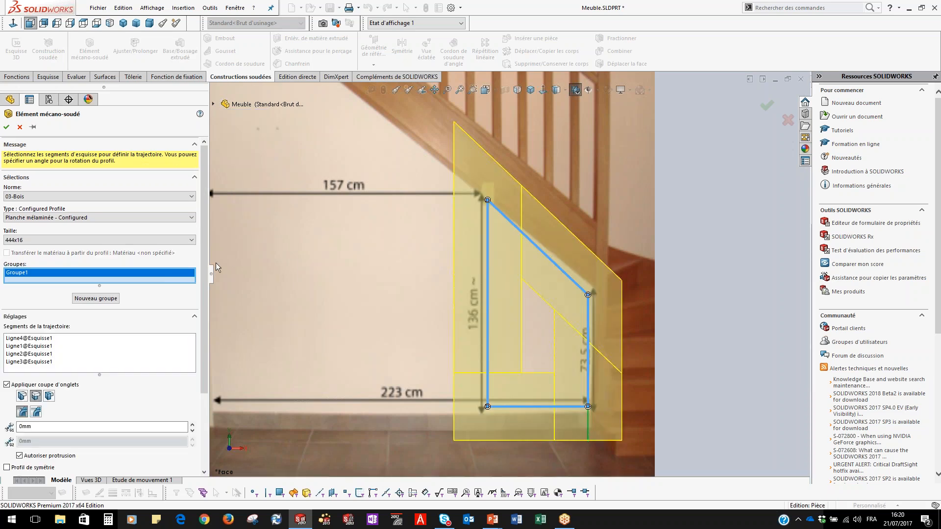
Rotate the board profile of Groupe1 by 90 degrees
scroll(98, 294, "down", 2)
left_click(150, 450)
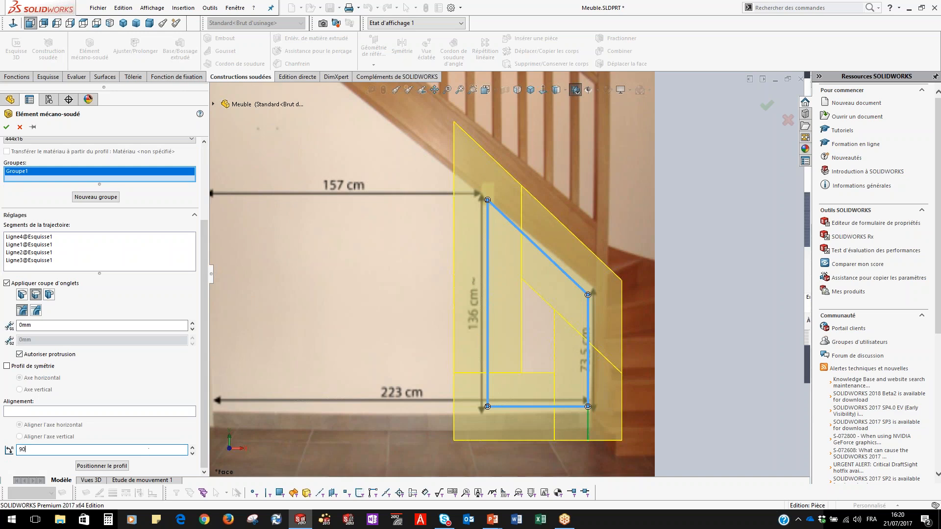
type("90")
key("Return")
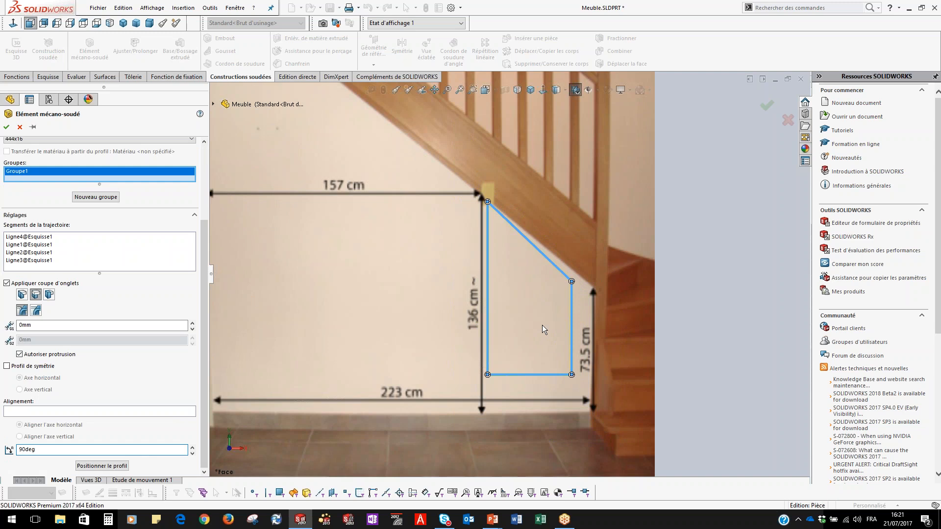
Set the corner treatment at the top vertex of the cabinet's tall side to Recouvrement2
mouse_move(532, 331)
middle_mouse_down()
mouse_move(478, 384)
mouse_move(488, 392)
mouse_move(533, 331)
middle_mouse_up()
scroll(538, 219, "down", 3)
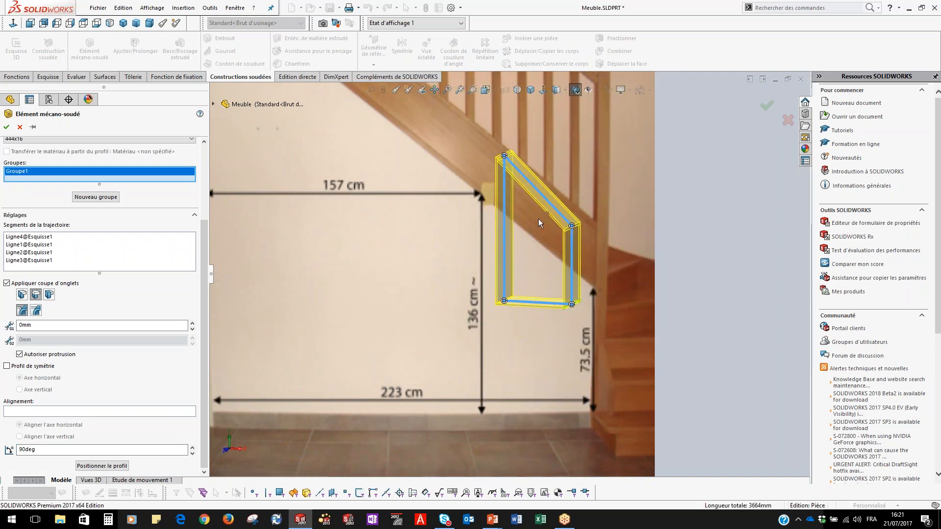
middle_click_drag(533, 237, 515, 282)
scroll(485, 238, "down", 5)
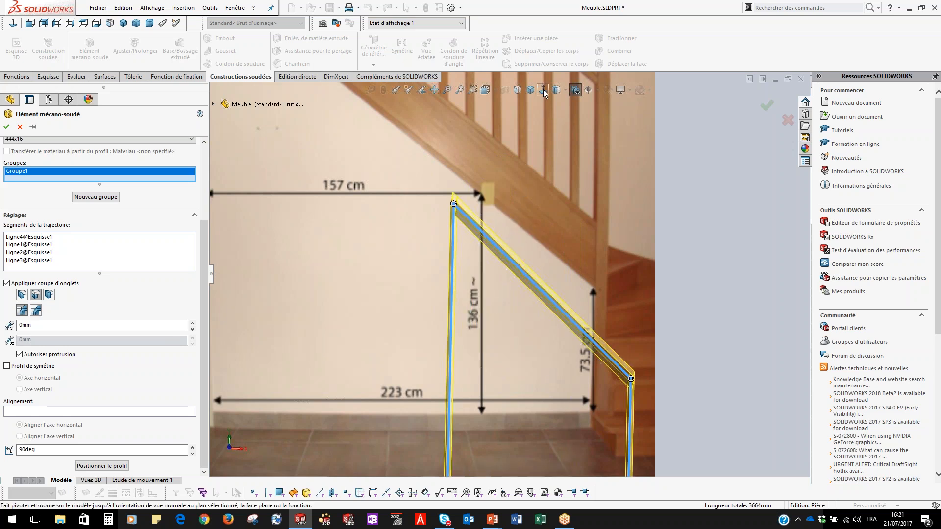
key("ctrl+1")
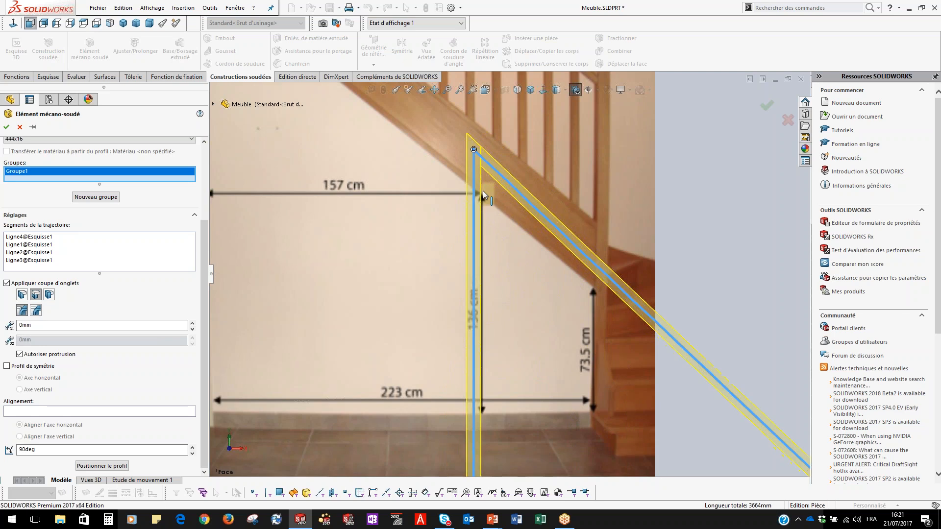
left_click(473, 149)
left_click(342, 290)
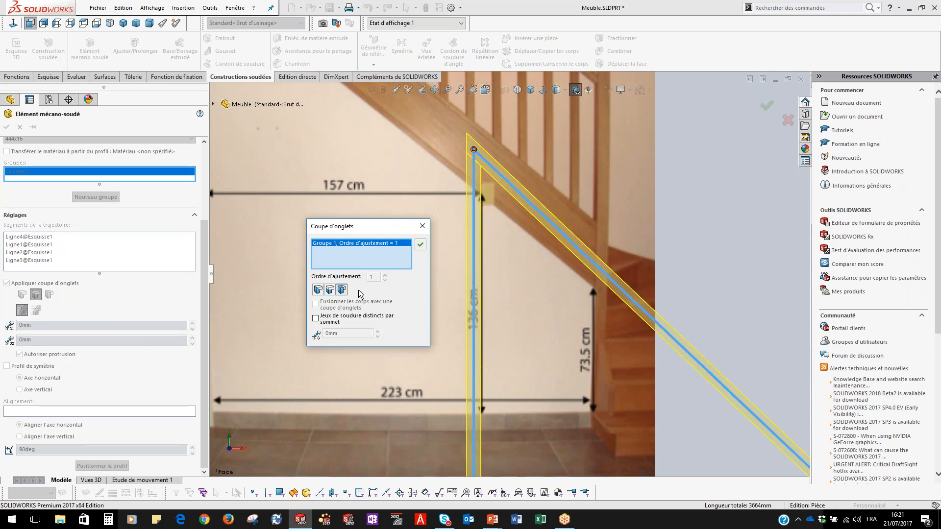
left_click(420, 245)
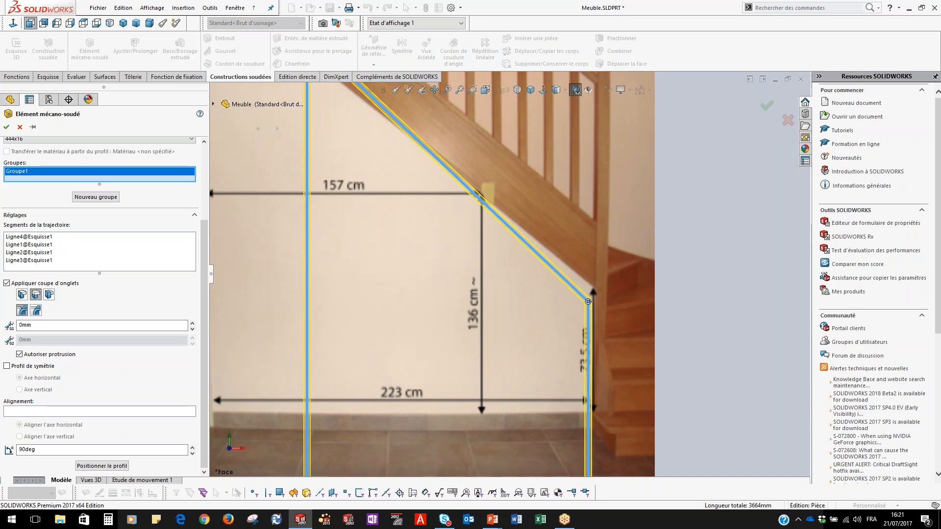
Adjust the corner treatment at the lower right vertex, and set the lower left vertex to Recouvrement2
scroll(548, 312, "down", 5)
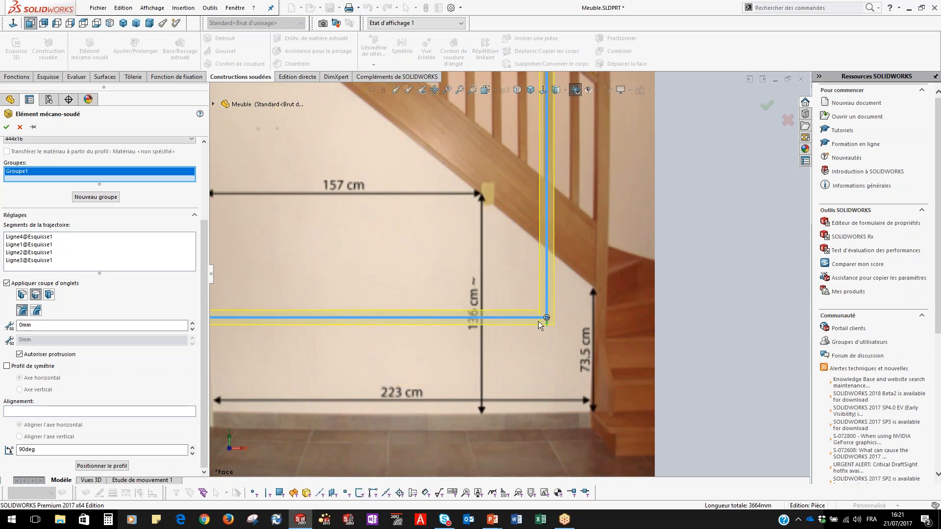
left_click(548, 312)
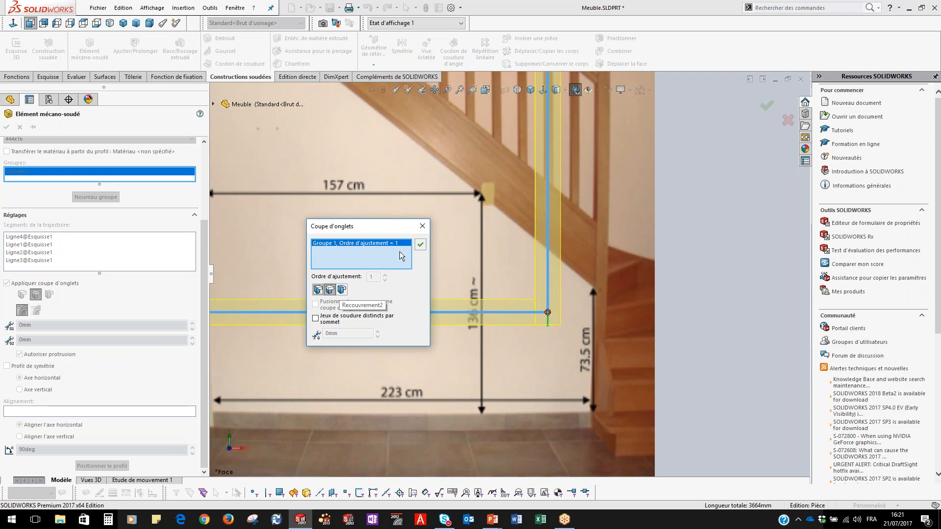
left_click(422, 247)
scroll(421, 274, "up", 5)
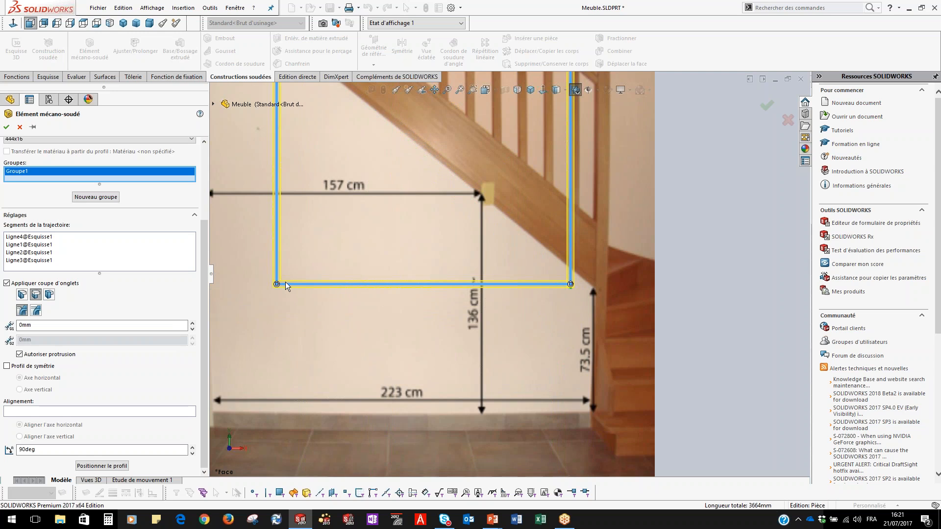
left_click(277, 284)
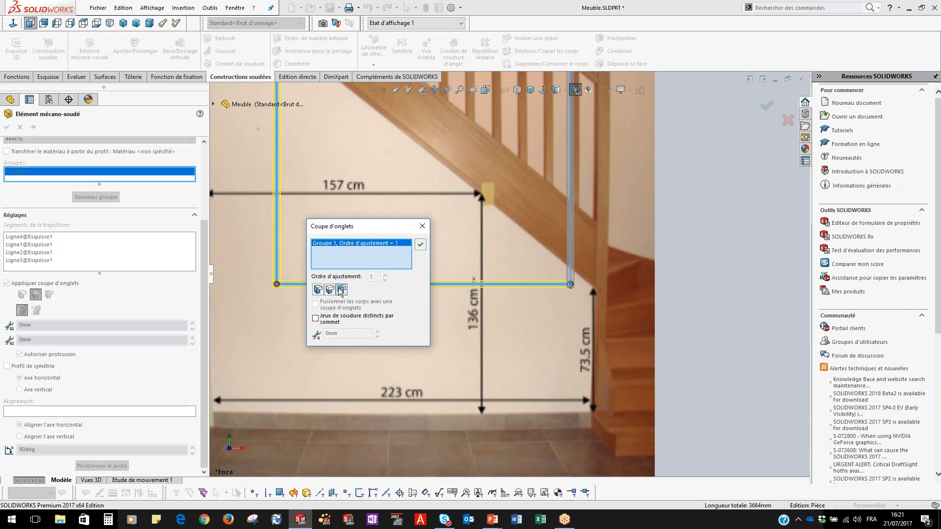
left_click(422, 245)
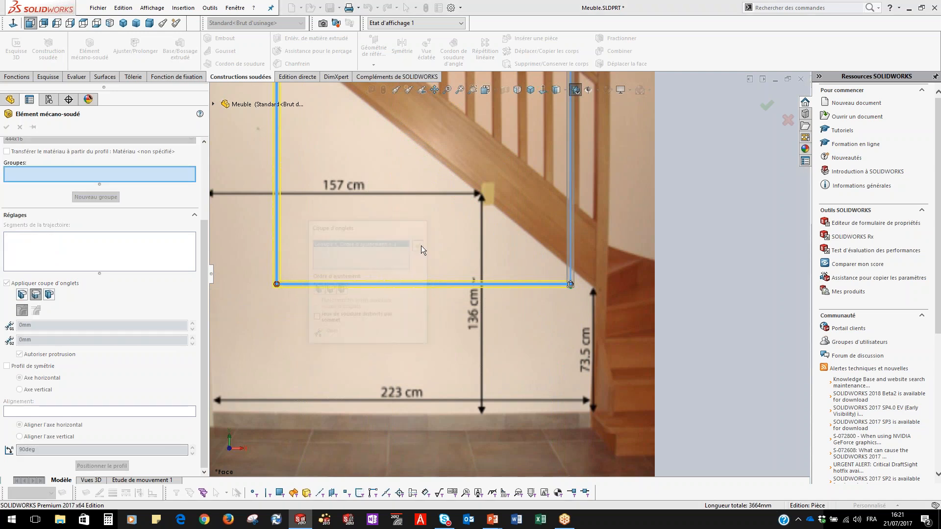
Check the corner joints all around the board frame and validate the structural member
scroll(490, 245, "up", 5)
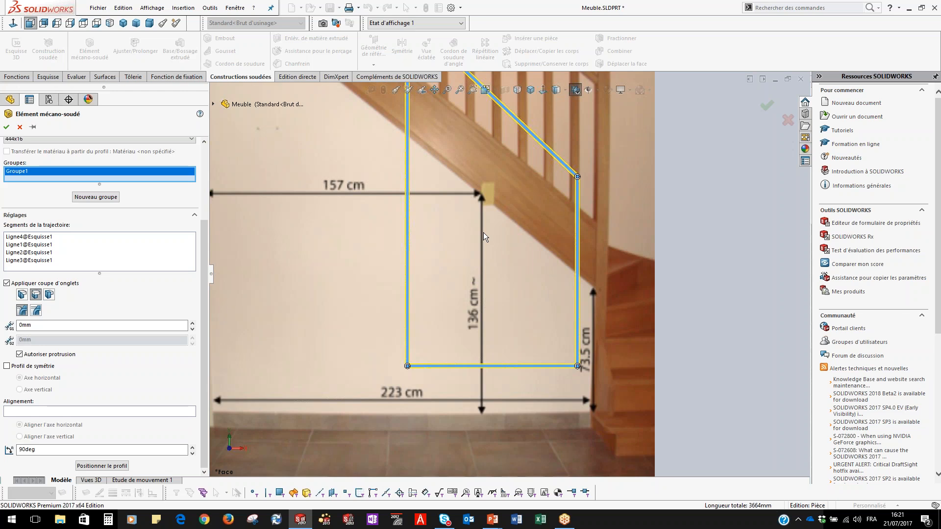
scroll(483, 232, "up", 2)
scroll(459, 286, "down", 4)
scroll(493, 343, "up", 3)
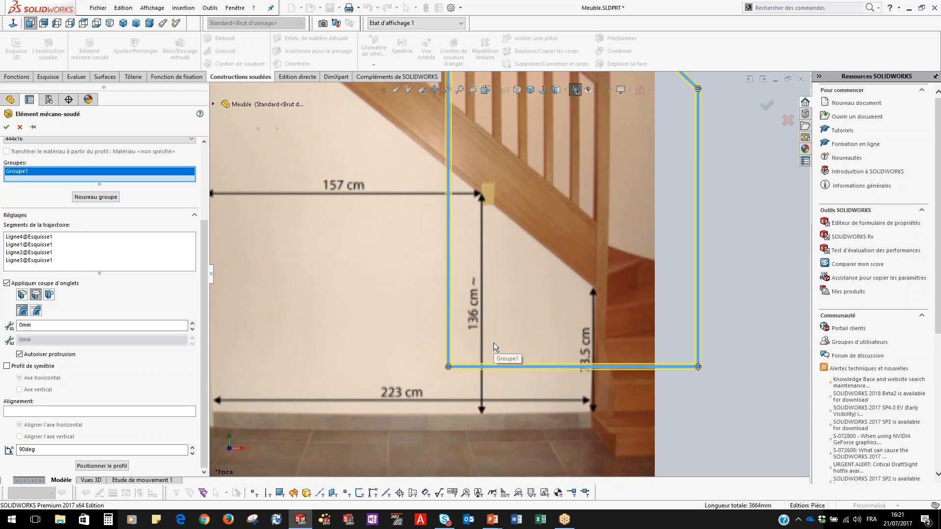
scroll(582, 259, "down", 5)
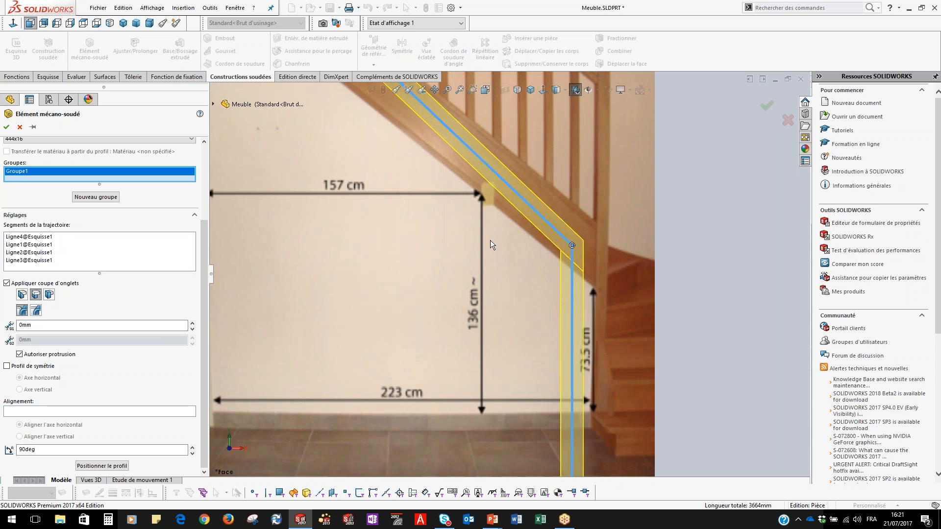
scroll(490, 240, "up", 3)
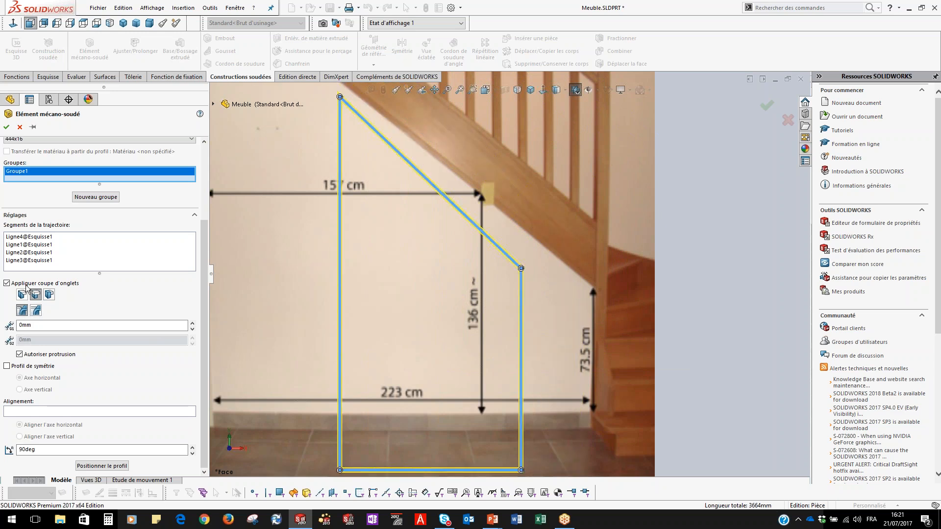
scroll(532, 262, "down", 2)
scroll(371, 175, "up", 4)
scroll(405, 171, "down", 6)
scroll(426, 202, "up", 5)
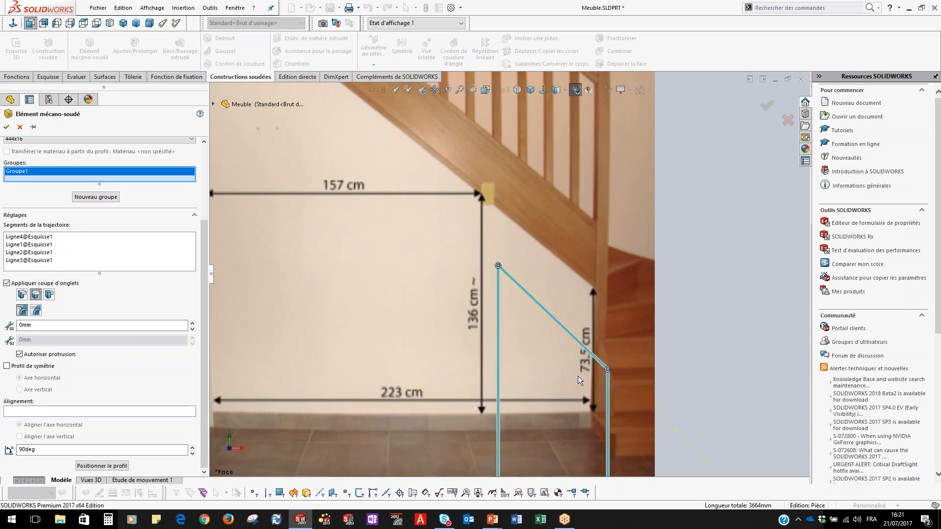
scroll(558, 363, "down", 5)
scroll(538, 321, "down", 4)
scroll(409, 305, "up", 4)
scroll(391, 236, "up", 5)
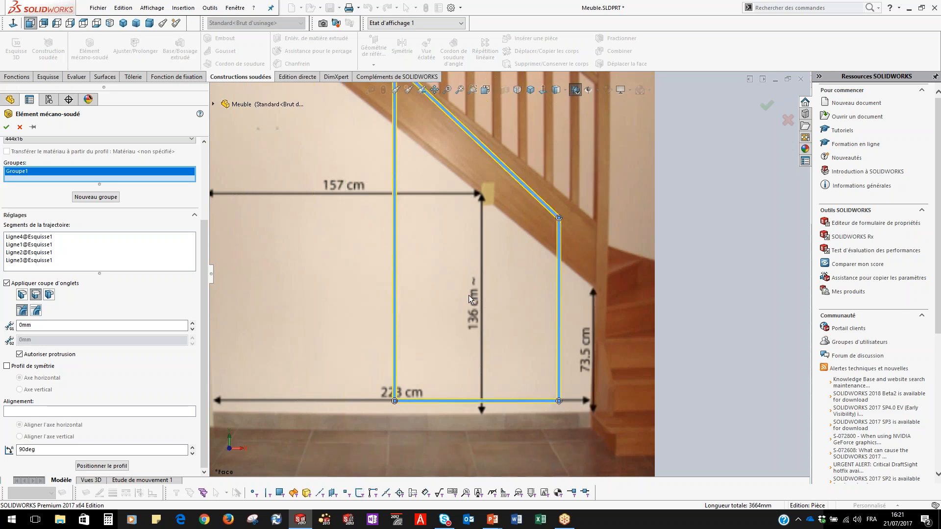
scroll(479, 324, "up", 3)
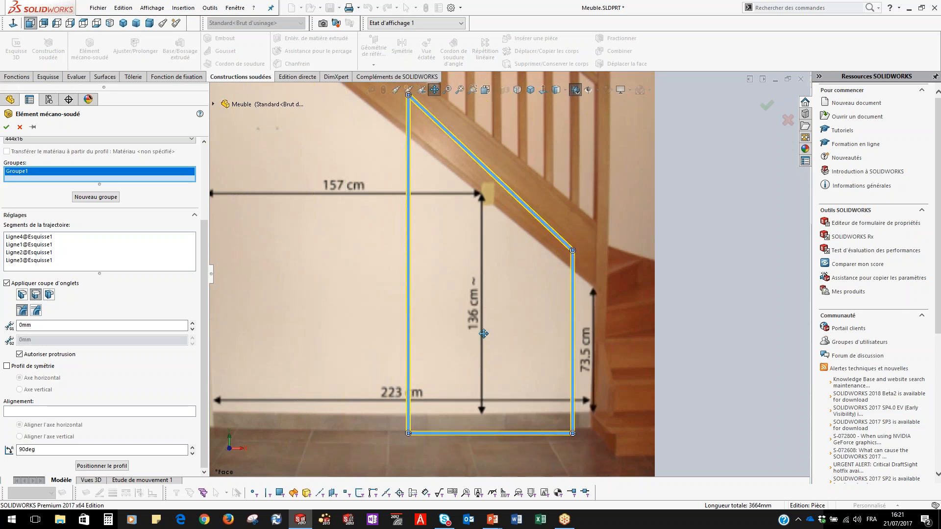
left_click(7, 127)
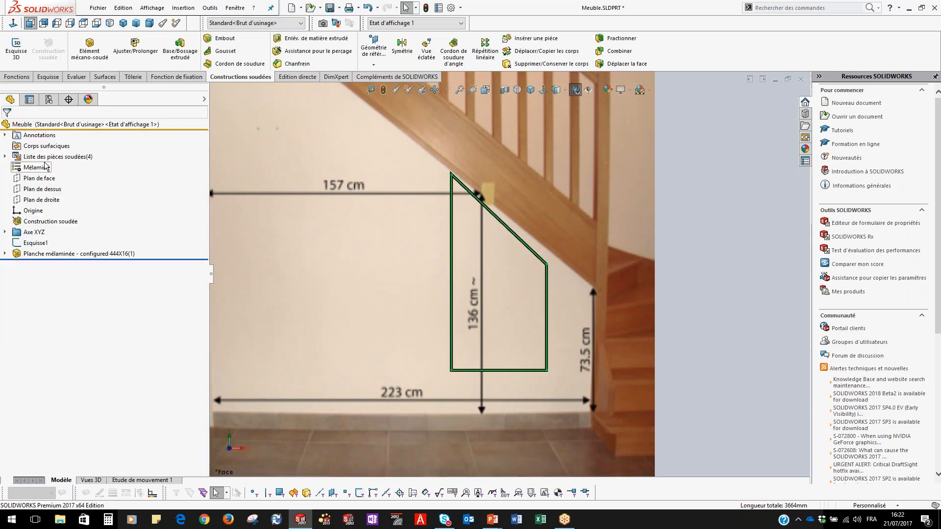
Expand the weldment cut list, go through its sections and examine the properties of Section 444x16<4>
left_click(5, 157)
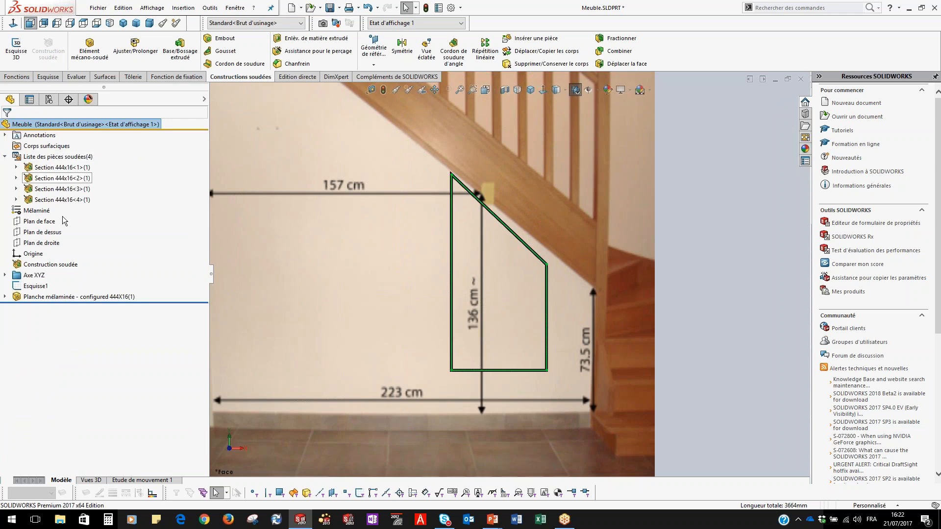
left_click(52, 170)
left_click(51, 180)
left_click(51, 190)
left_click(50, 198)
right_click(50, 198)
left_click(78, 217)
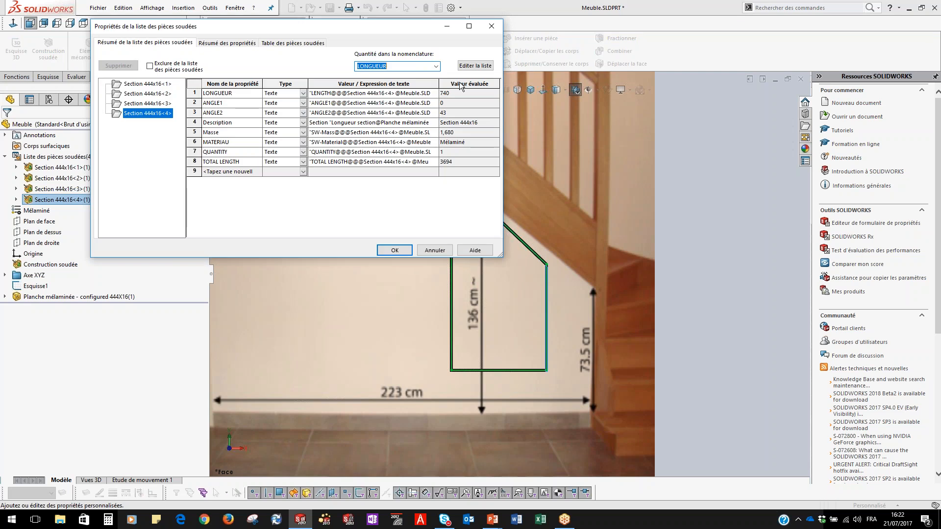
left_click(500, 27)
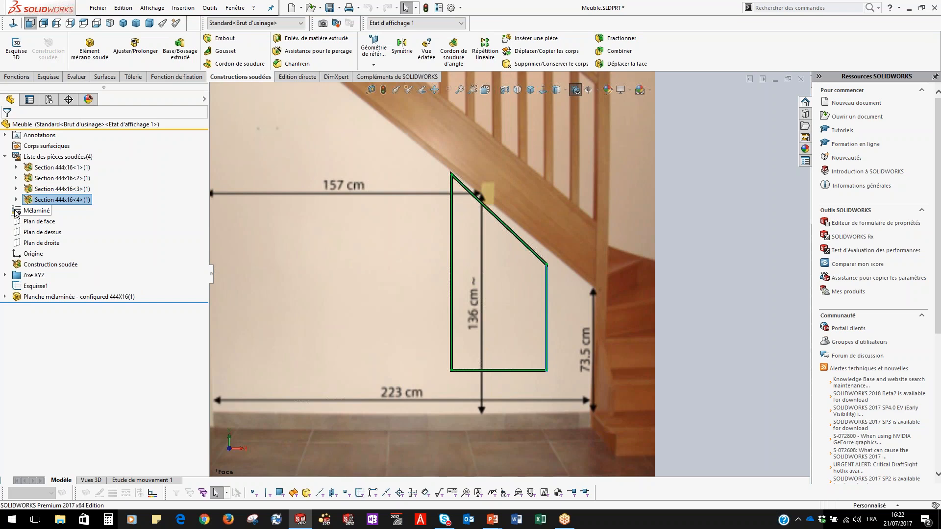
left_click(204, 100)
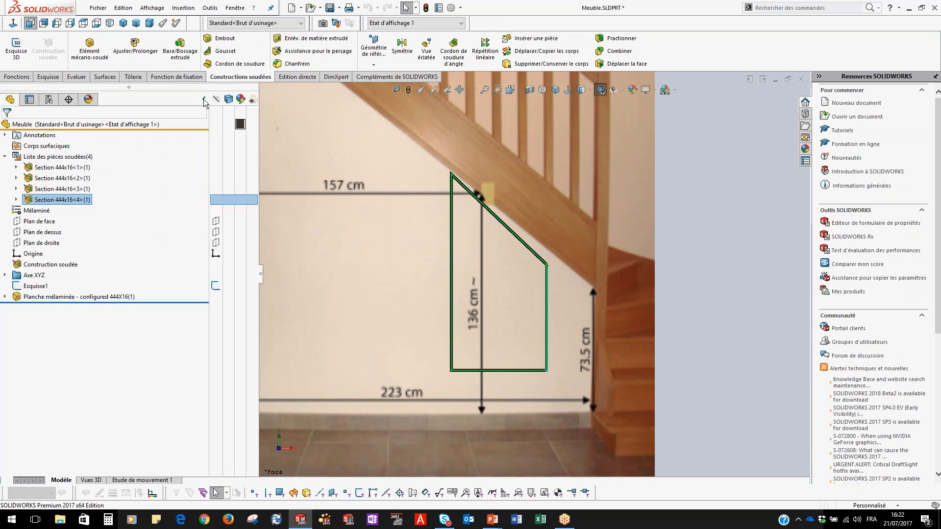
left_click(205, 98)
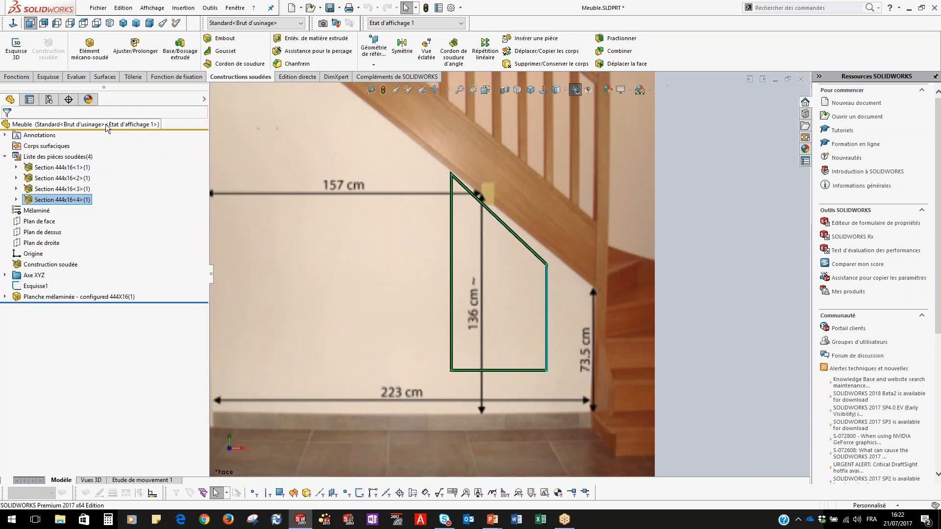
Edit the 444x16 structural member and relocate its profile so the path runs through the midpoint of the board's front short edge
left_click(482, 316)
middle_click_drag(499, 319, 479, 313)
scroll(457, 326, "up", 2)
middle_click_drag(469, 373, 443, 397, "ctrl")
scroll(461, 387, "down", 3)
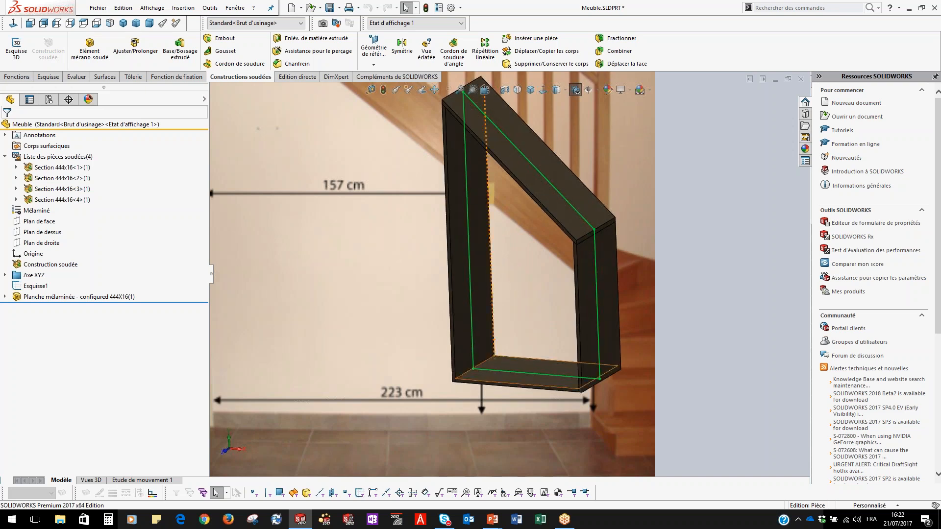
double_click(42, 295)
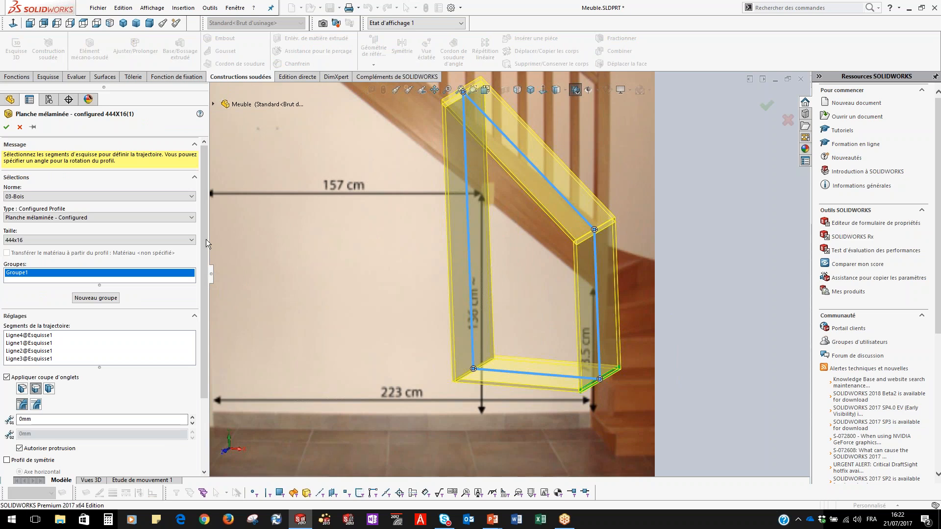
left_click_drag(203, 239, 202, 316)
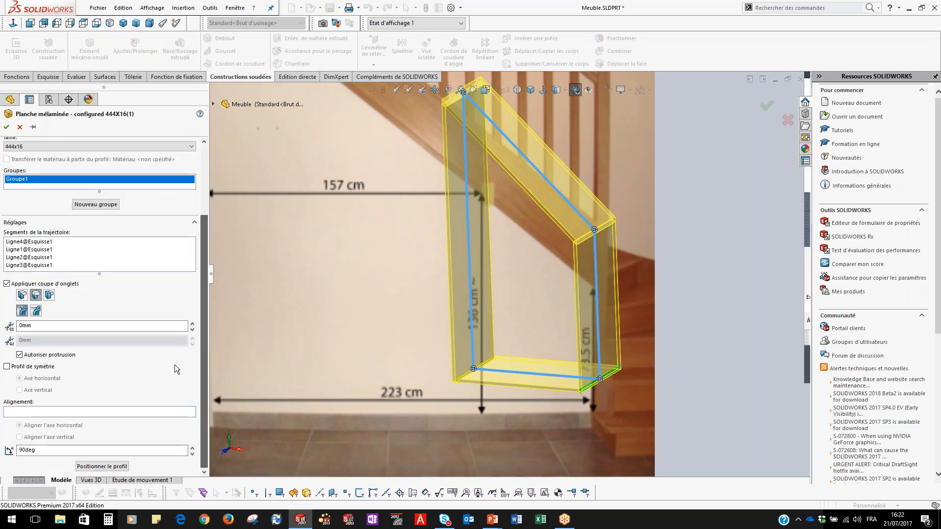
left_click(119, 466)
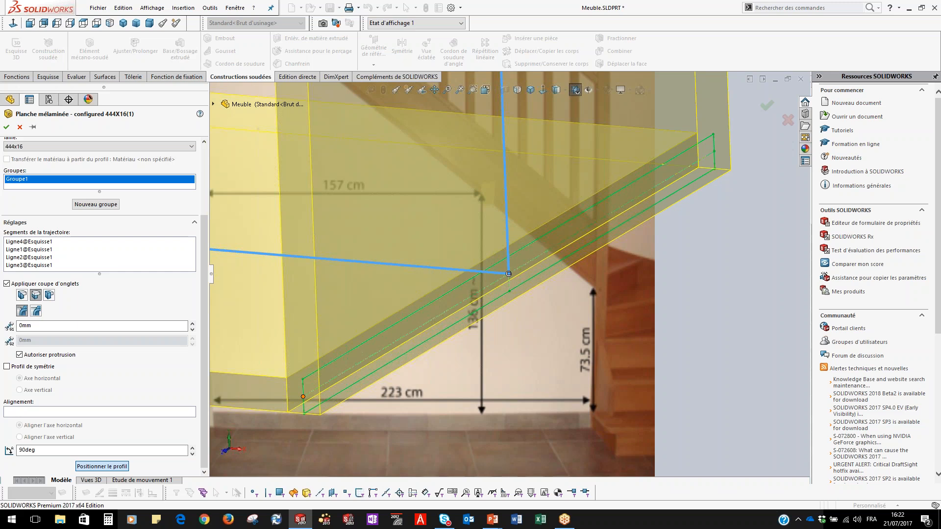
left_click(508, 273)
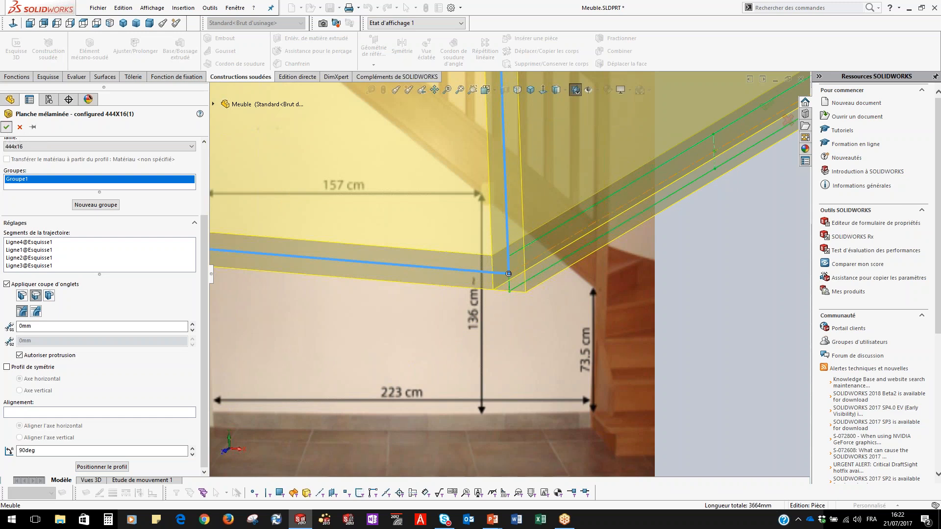
left_click(6, 127)
Start a new sketch on the rear narrow edge face of the tall vertical board, with the Line tool active
scroll(468, 221, "up", 5)
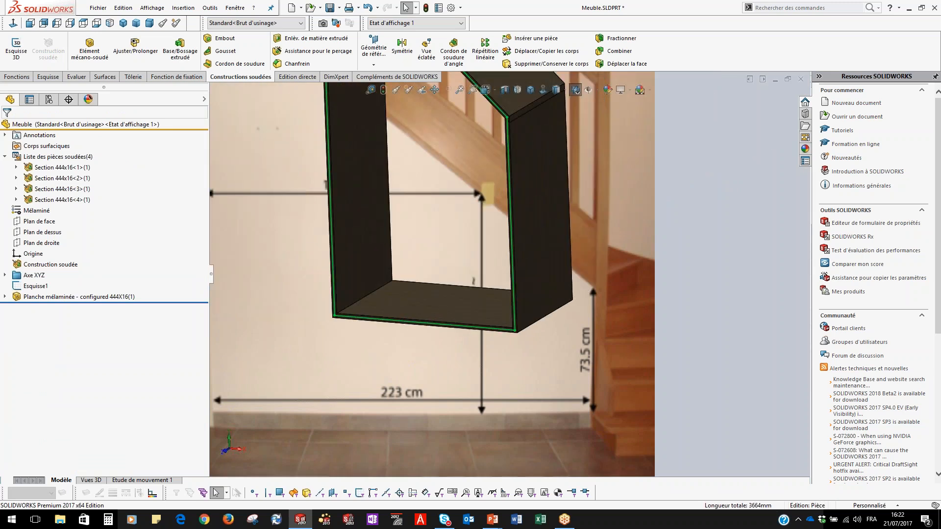
scroll(426, 211, "up", 2)
middle_click_drag(426, 212, 437, 284, "ctrl")
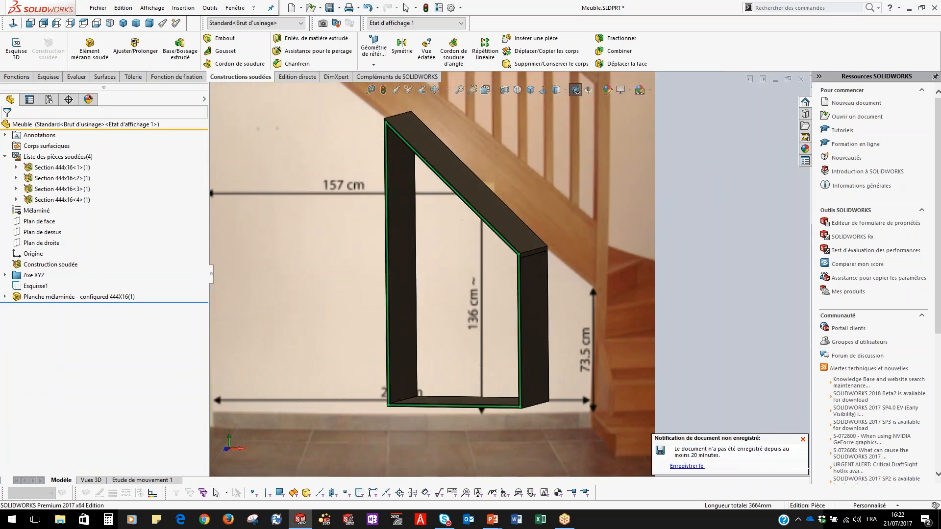
middle_click_drag(444, 343, 454, 371)
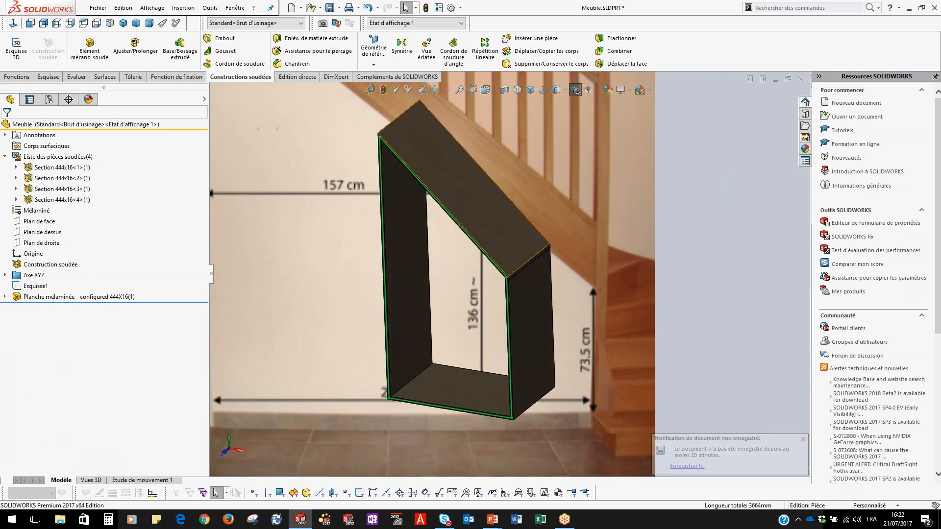
middle_click_drag(528, 312, 379, 307)
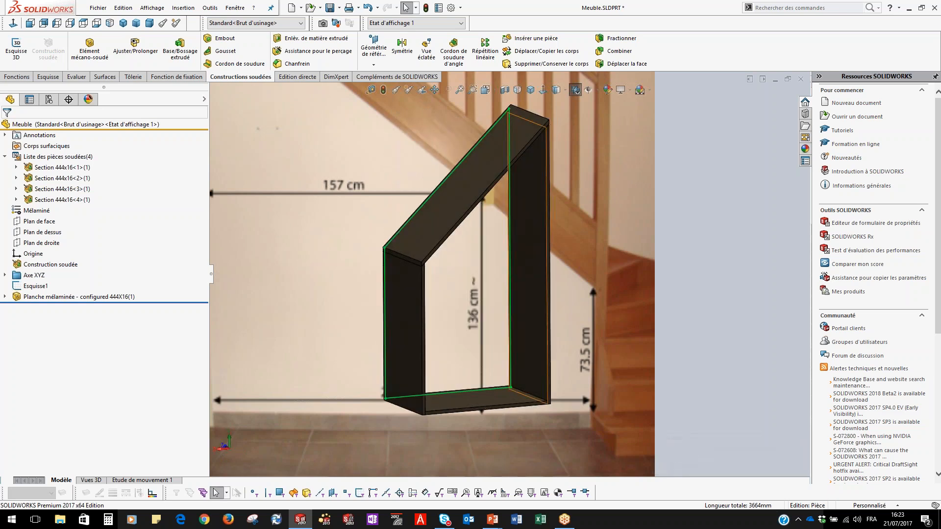
scroll(551, 398, "down", 3)
left_click(536, 392)
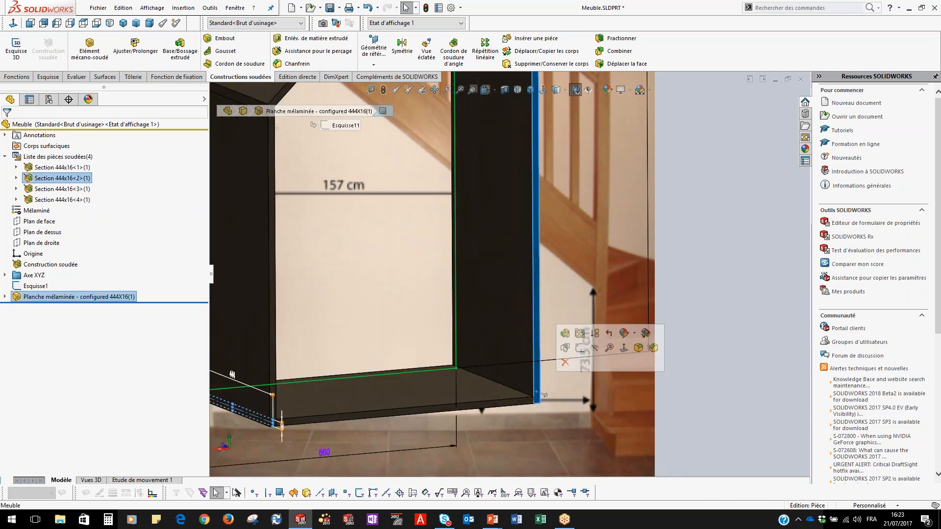
left_click(580, 348)
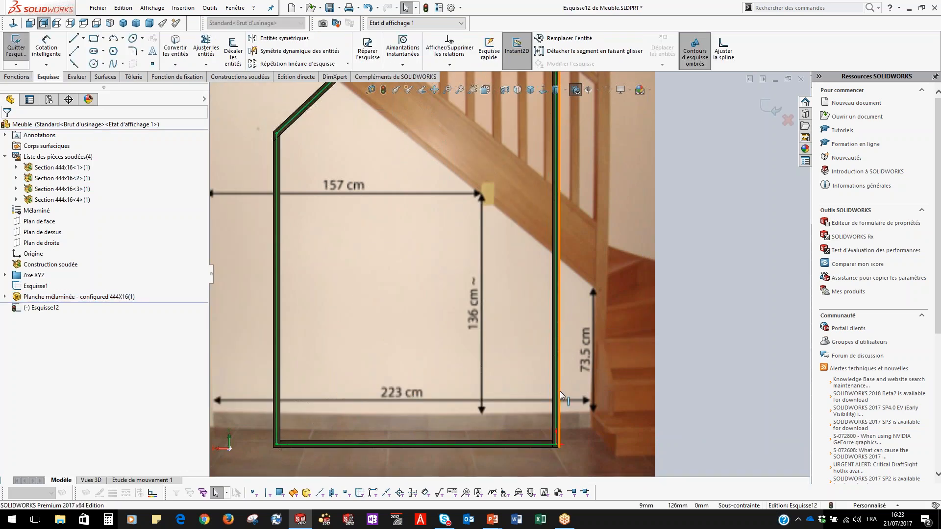
scroll(566, 241, "up", 4)
scroll(523, 146, "down", 5)
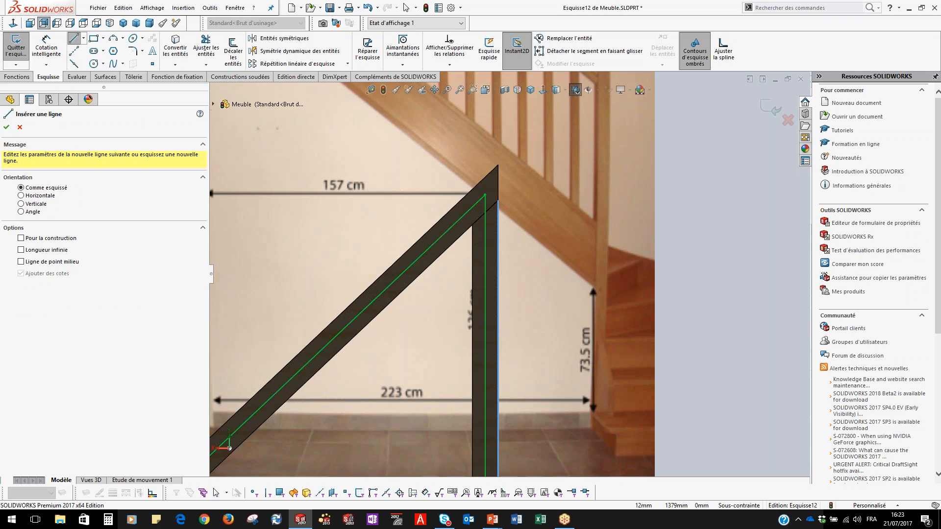
Draw a vertical line along the tall board's outer rear edge, from its top tip to its bottom outer corner, and exit the sketch
left_click(498, 167)
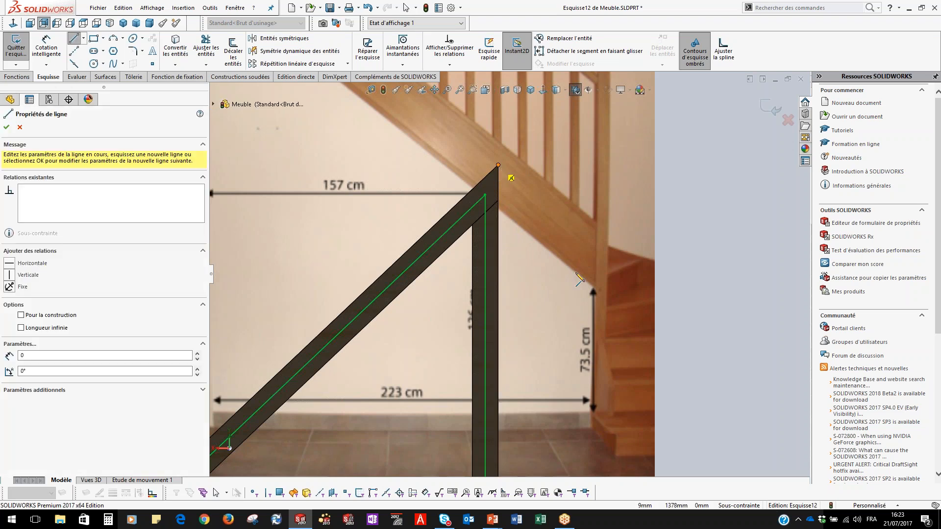
scroll(488, 382, "up", 10)
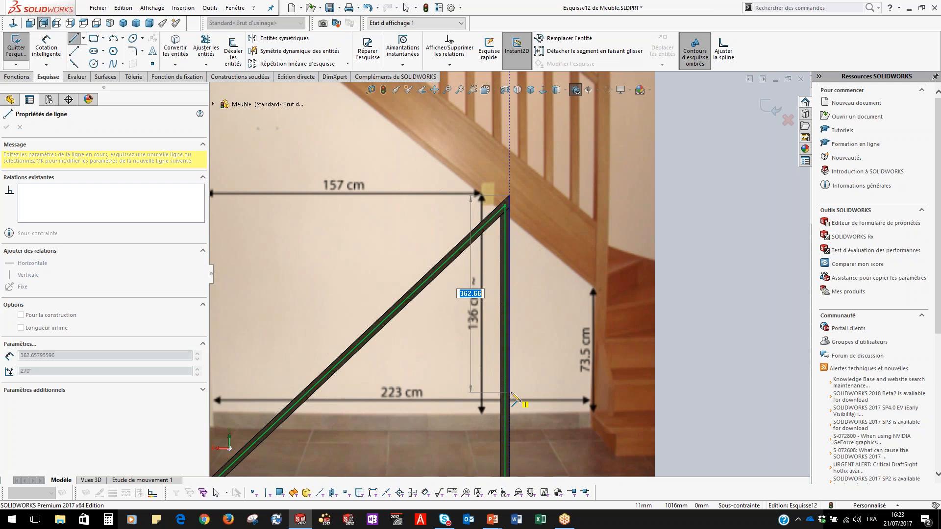
scroll(506, 414, "down", 10)
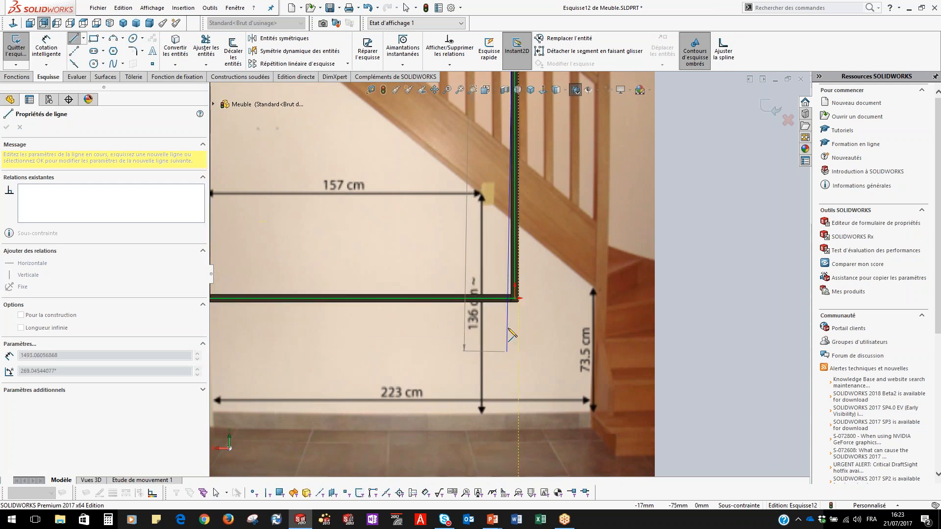
left_click(526, 274)
key("Escape")
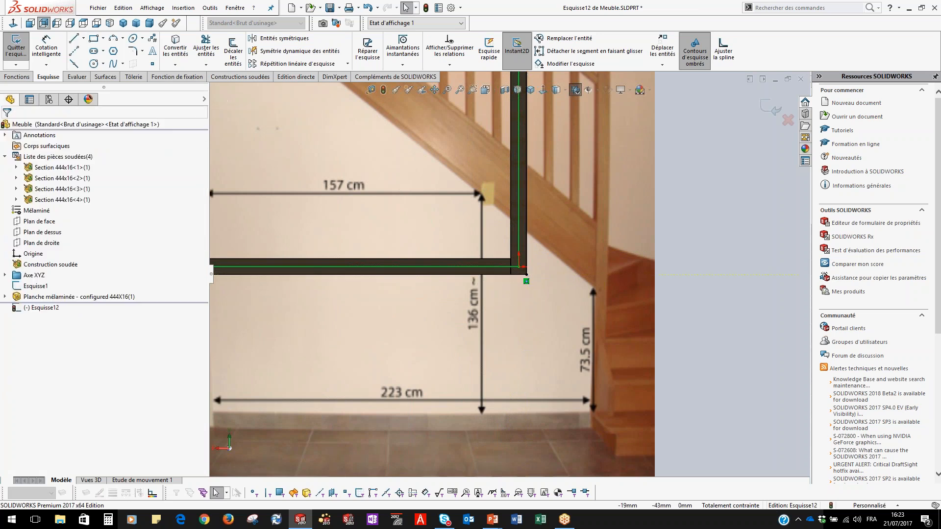
left_click(763, 104)
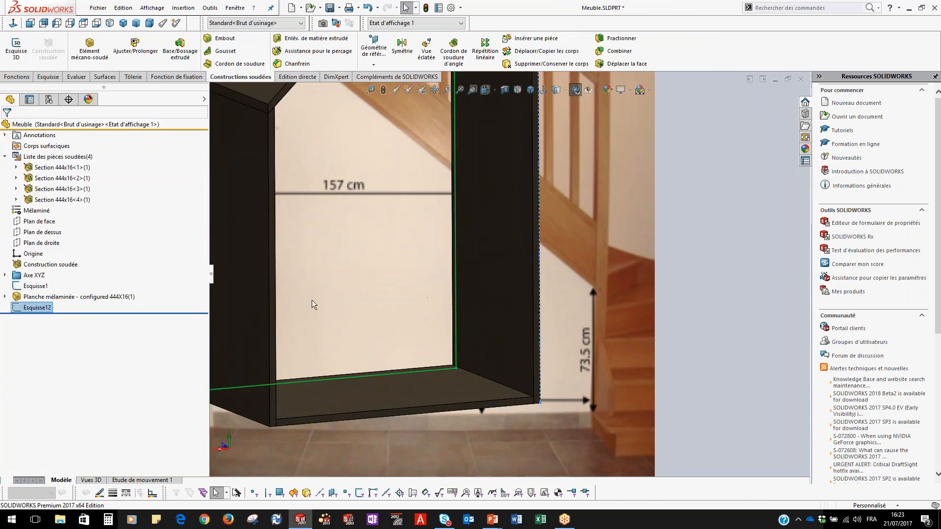
Start a structural member in 03-Bois, Planche mélaminée - Configured, 444x16, using the new rear vertical line as its path
scroll(346, 293, "up", 5)
middle_click_drag(324, 272, 544, 236)
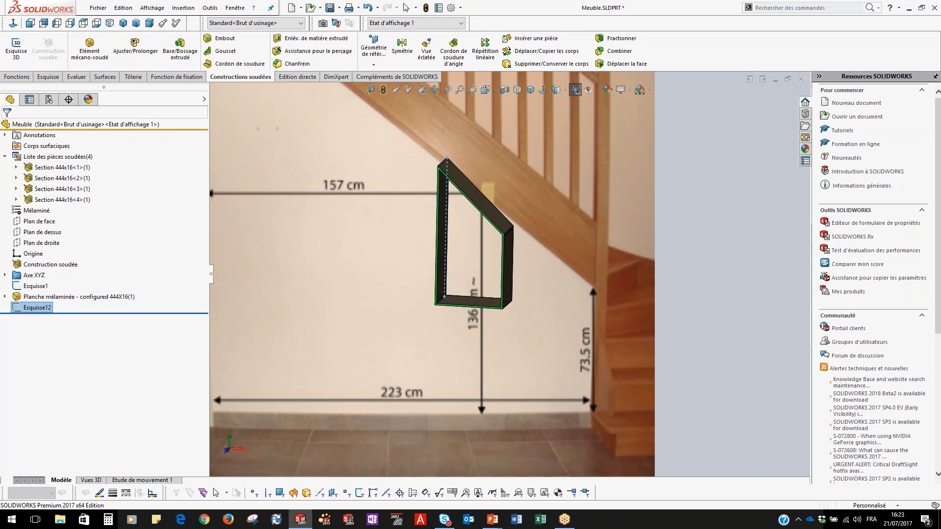
left_click(91, 48)
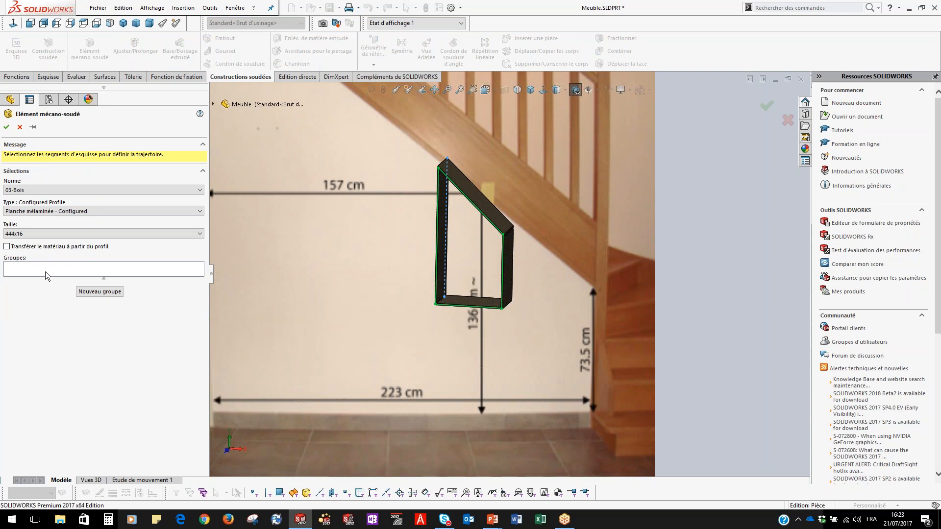
left_click(51, 272)
left_click(468, 225)
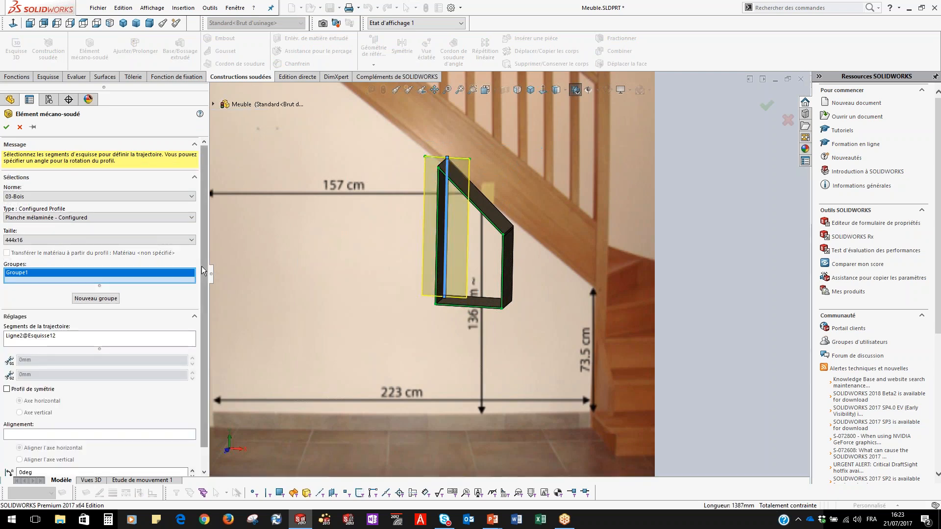
Relocate the back panel's profile so the path passes through its end corner with the panel spanning the frame's rear, and validate the member
scroll(103, 441, "down", 2)
left_click(102, 466)
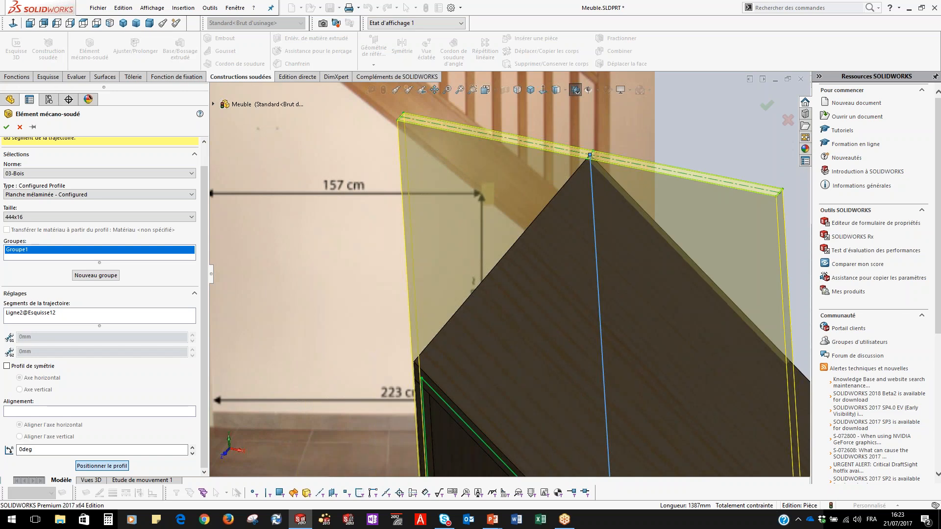
left_click(398, 120)
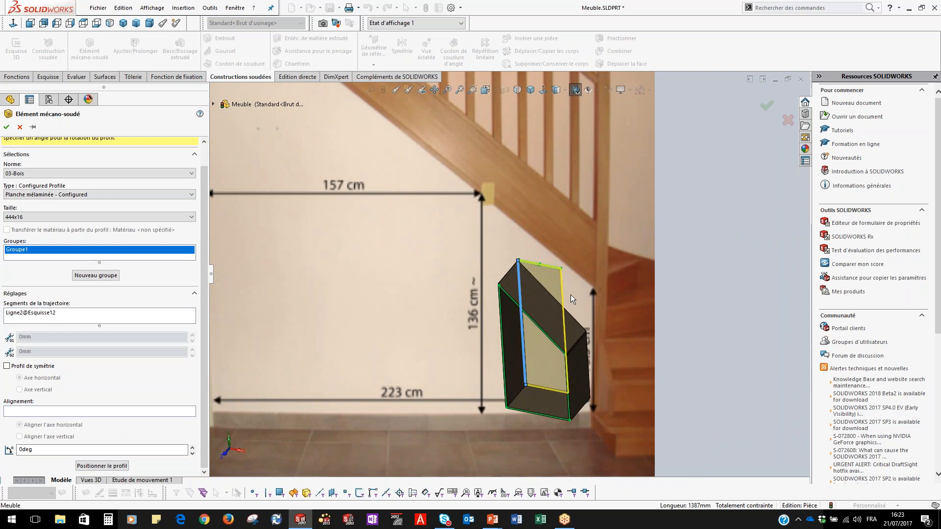
left_click(6, 128)
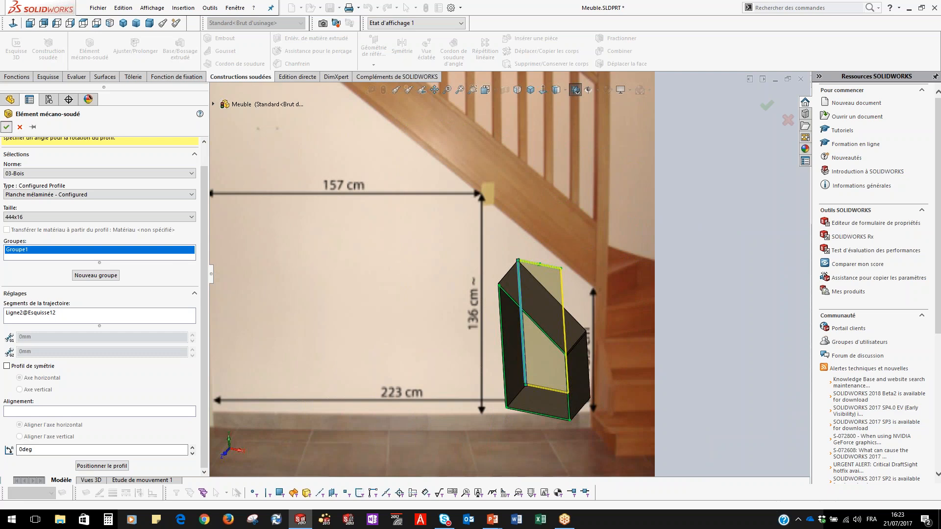
Examine the new back panel from several views, checking its profile dimension and how far it covers the frame's rear opening
scroll(558, 398, "down", 3)
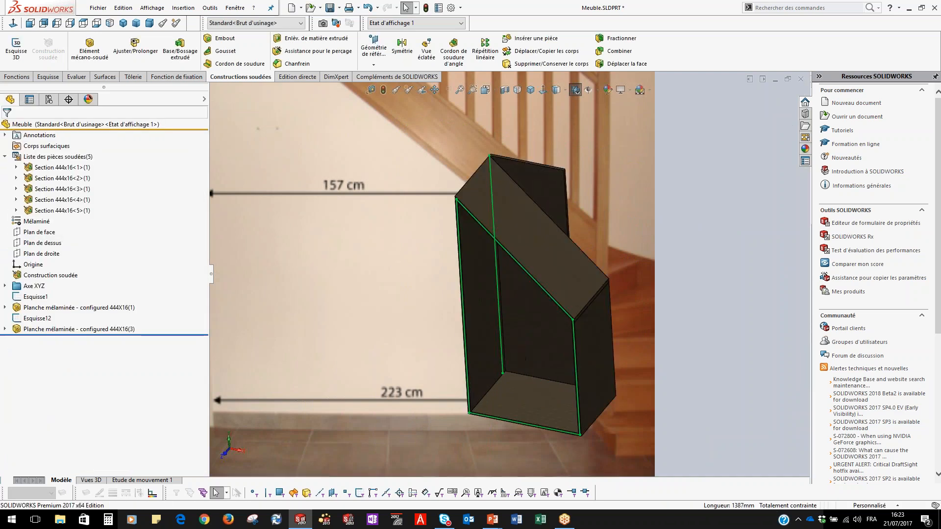
scroll(549, 369, "up", 2)
scroll(522, 323, "down", 3)
left_click(532, 305)
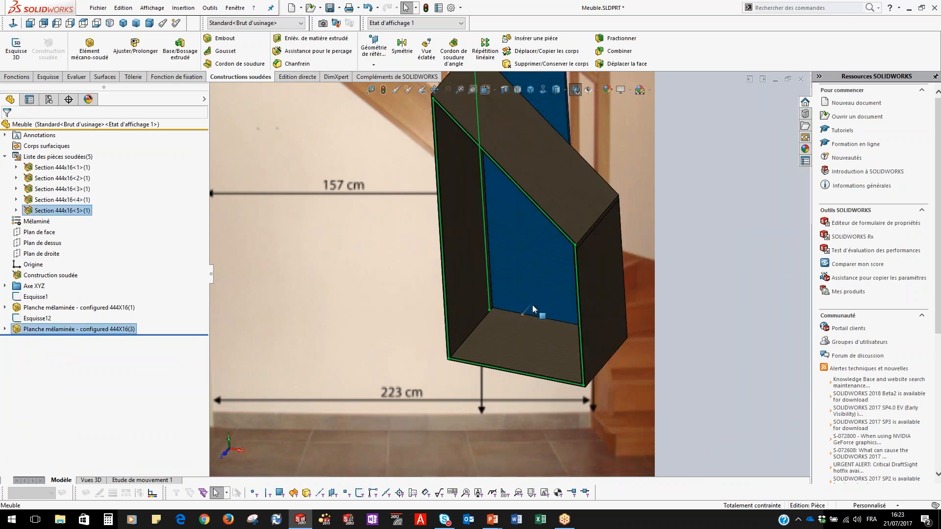
scroll(527, 253, "up", 3)
scroll(534, 149, "down", 4)
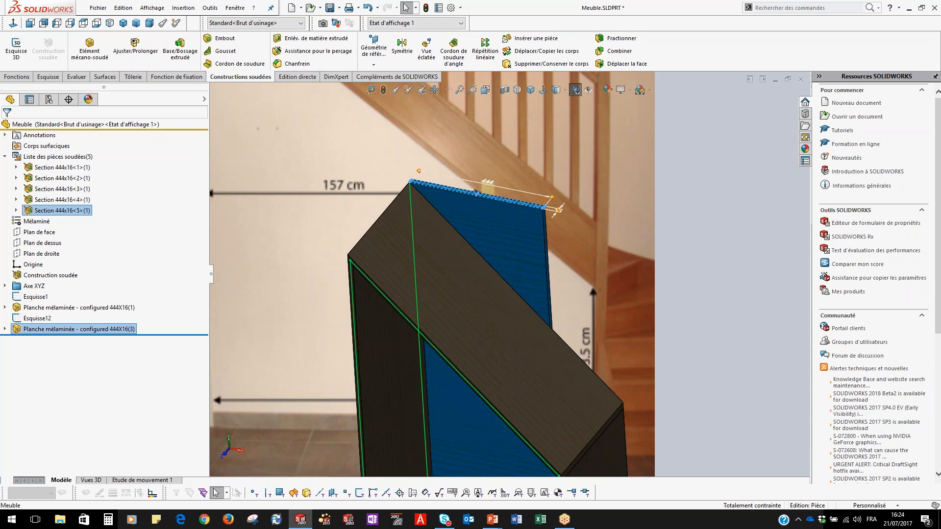
scroll(619, 361, "up", 5)
left_click(440, 363)
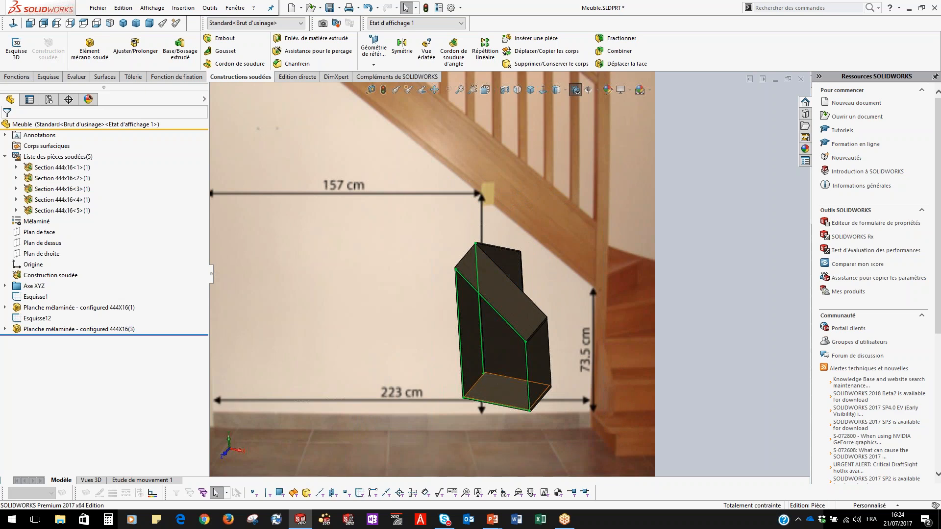
Measure the frame's overall width between its two bottom front outer corners
scroll(471, 360, "down", 6)
scroll(453, 367, "down", 5)
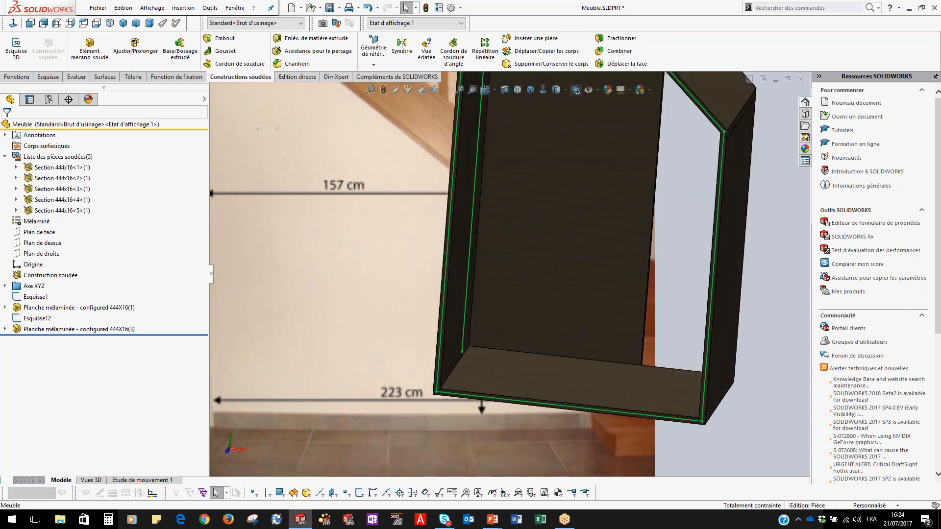
left_click(448, 347)
scroll(644, 378, "up", 7)
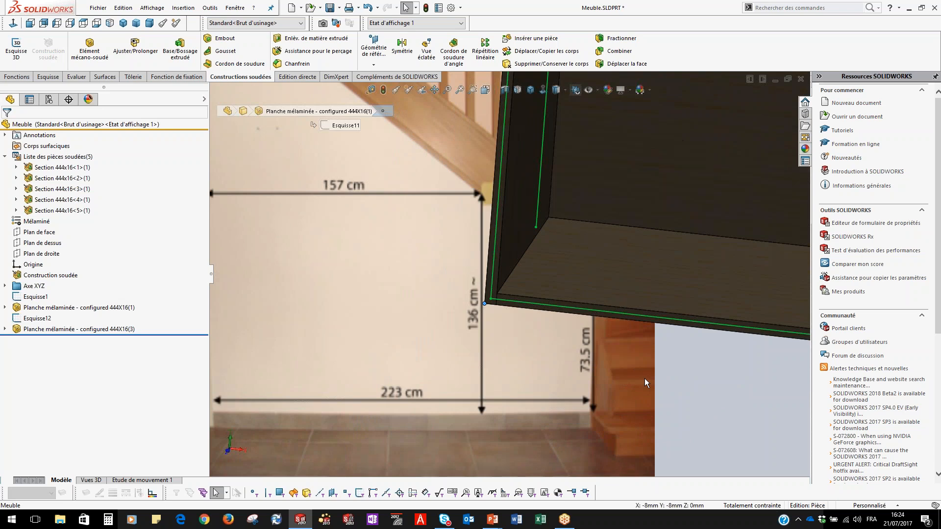
scroll(665, 296, "down", 5)
scroll(611, 296, "down", 5)
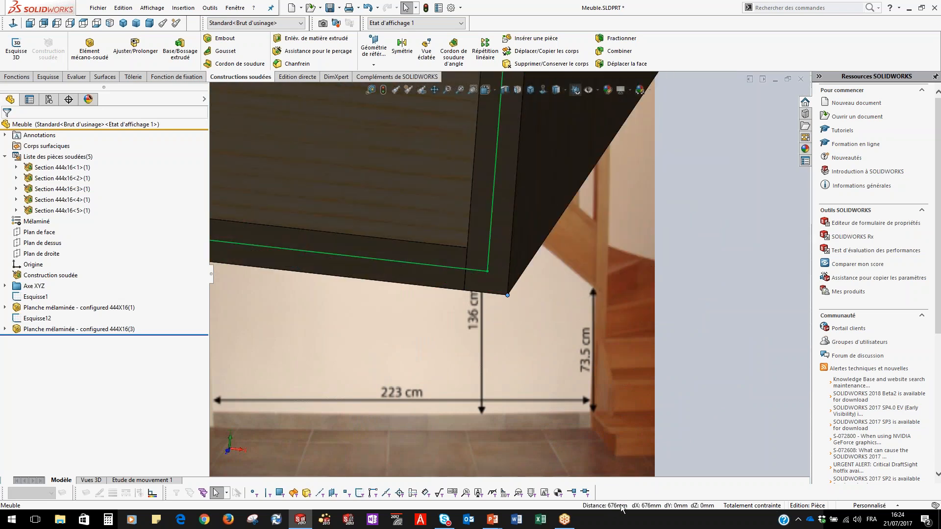
scroll(448, 219, "up", 5)
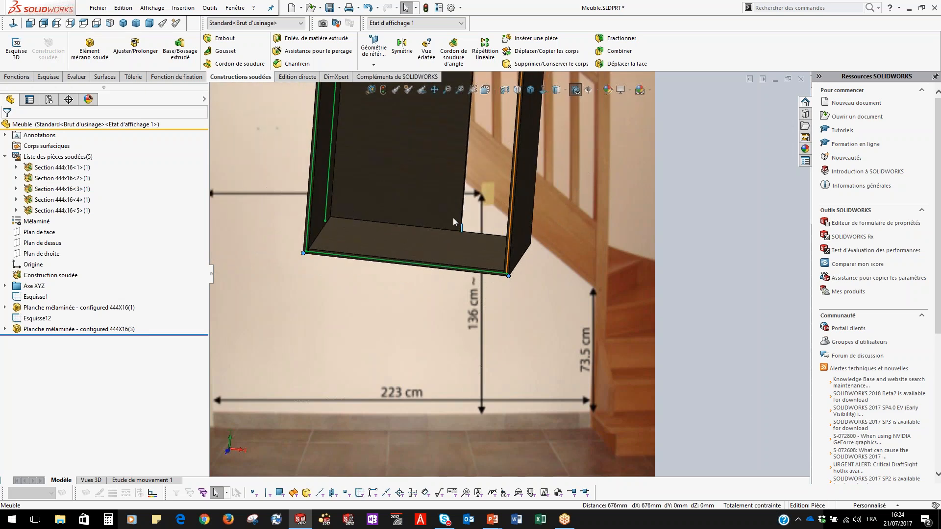
Set the back panel's profile section length to 676 mm
left_click(430, 203)
scroll(498, 298, "up", 6)
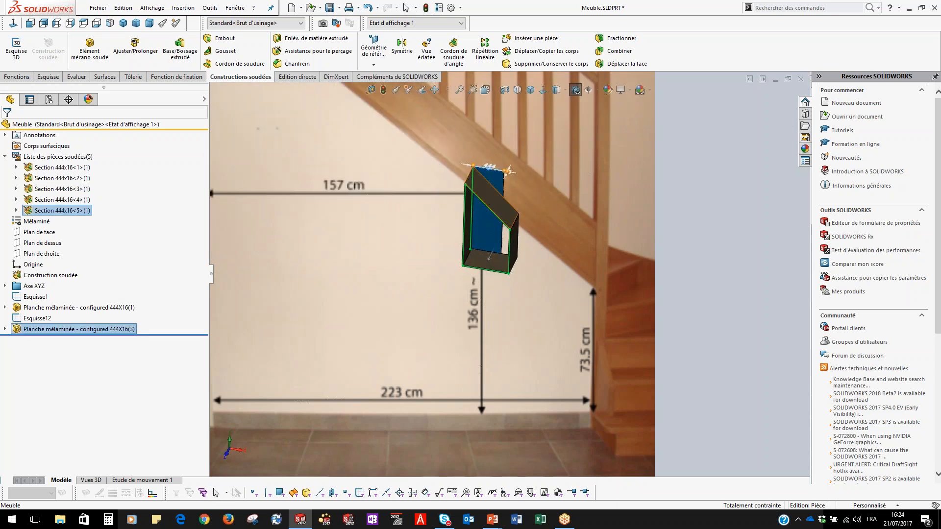
scroll(473, 156, "down", 2)
double_click(512, 182)
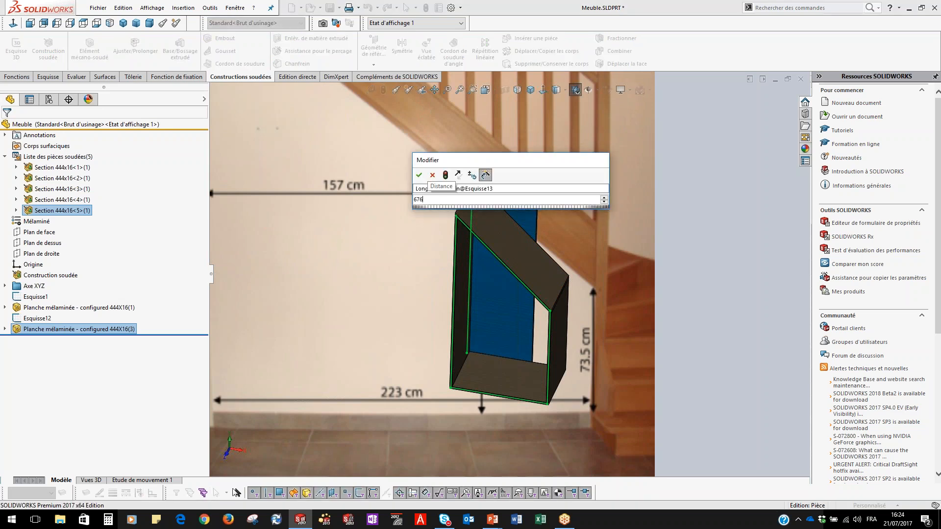
key("Return")
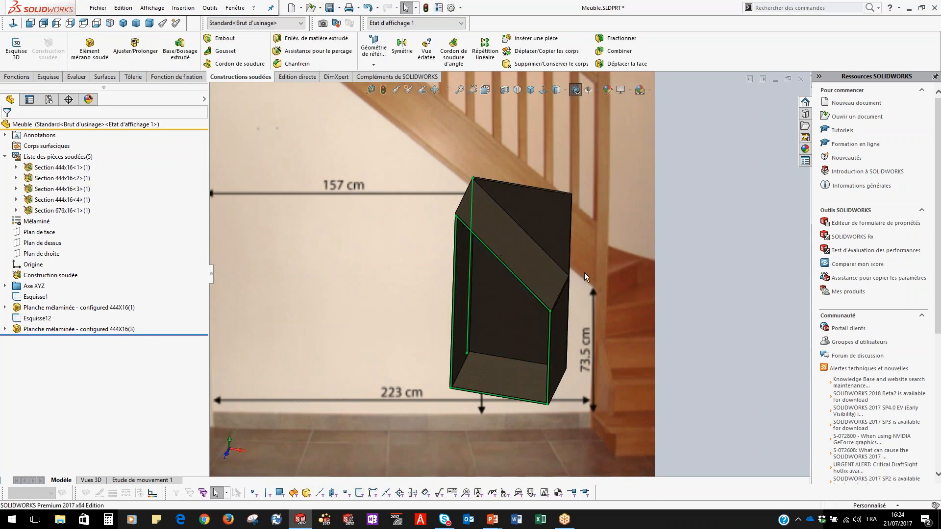
Review the cut-list properties of Section 676x16<1> in a widened dialog and examine the resized back panel against the frame
right_click(61, 212)
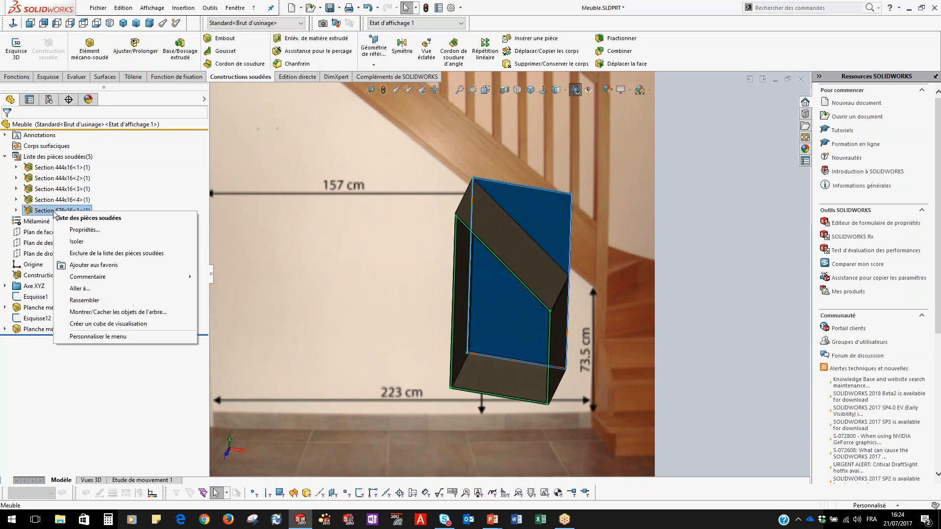
left_click(85, 230)
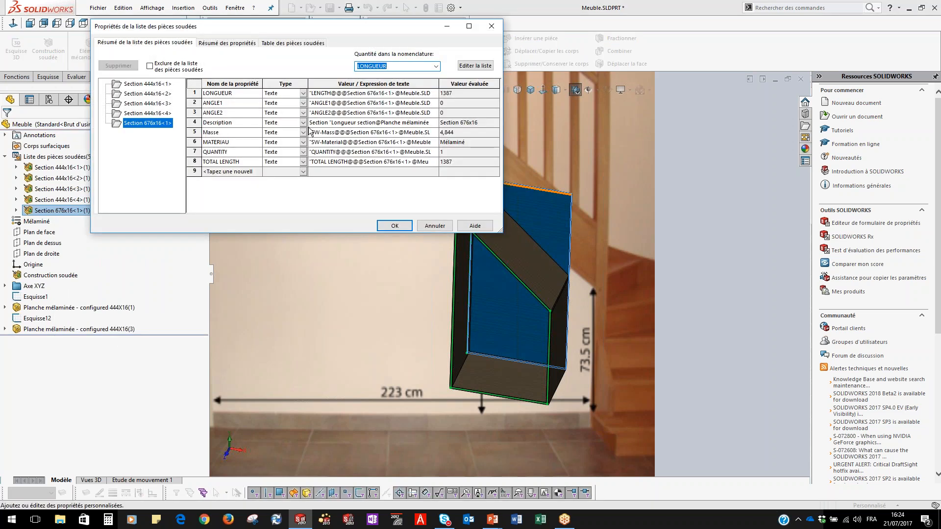
left_click_drag(503, 131, 785, 119)
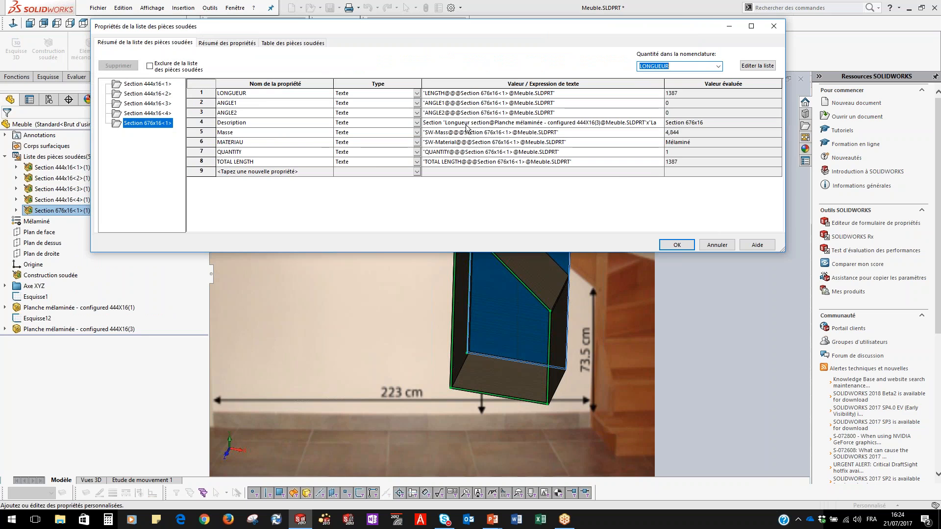
left_click(675, 244)
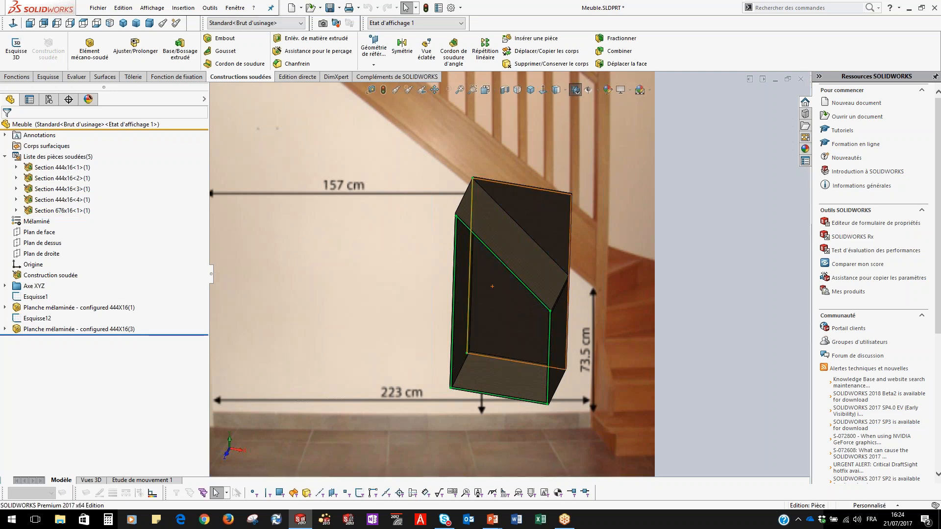
scroll(466, 283, "down", 3)
left_click(493, 336)
scroll(488, 345, "up", 3)
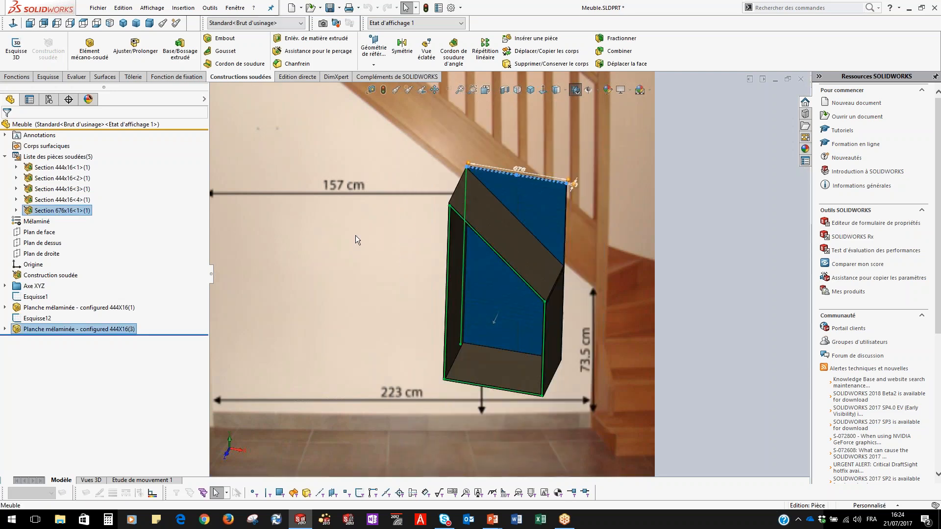
left_click(381, 272)
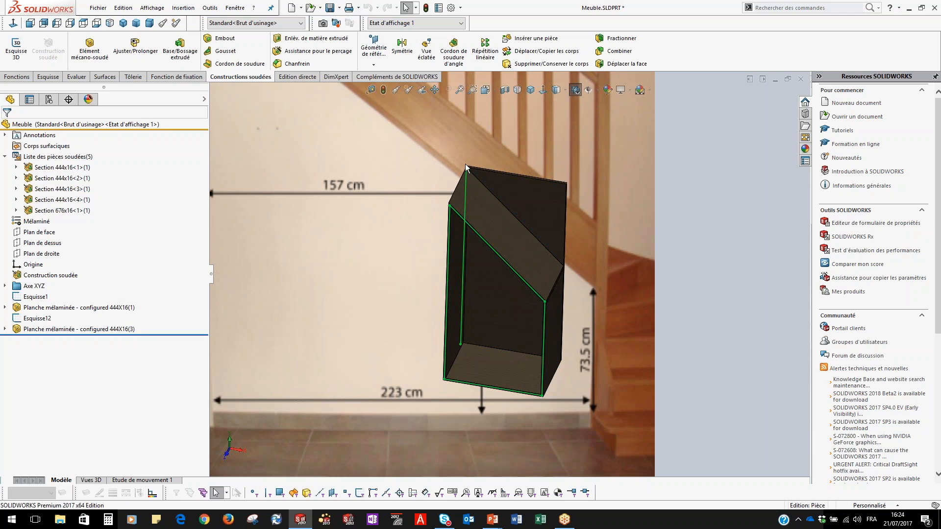
Trim the back panel with an end trim against the sloped board's upper face, using Face / Plan and ignoring the piece above it
left_click(136, 51)
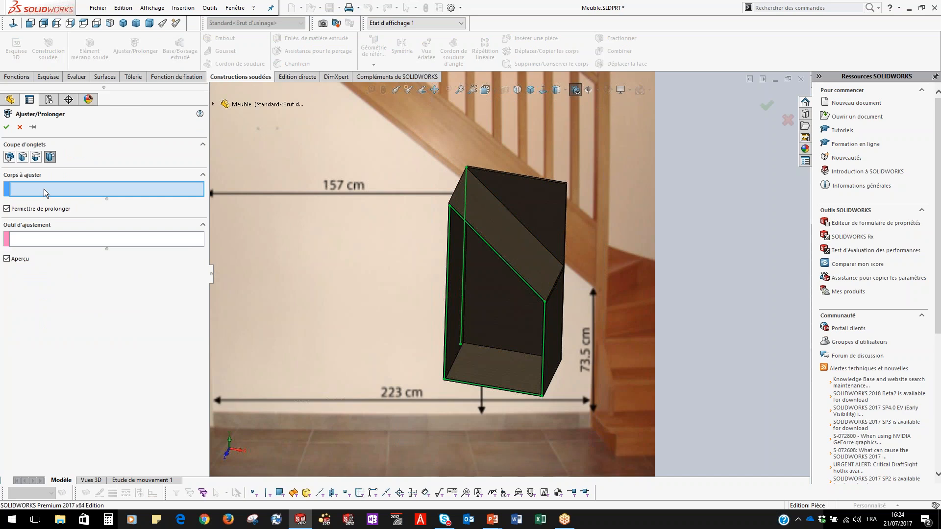
left_click(544, 212)
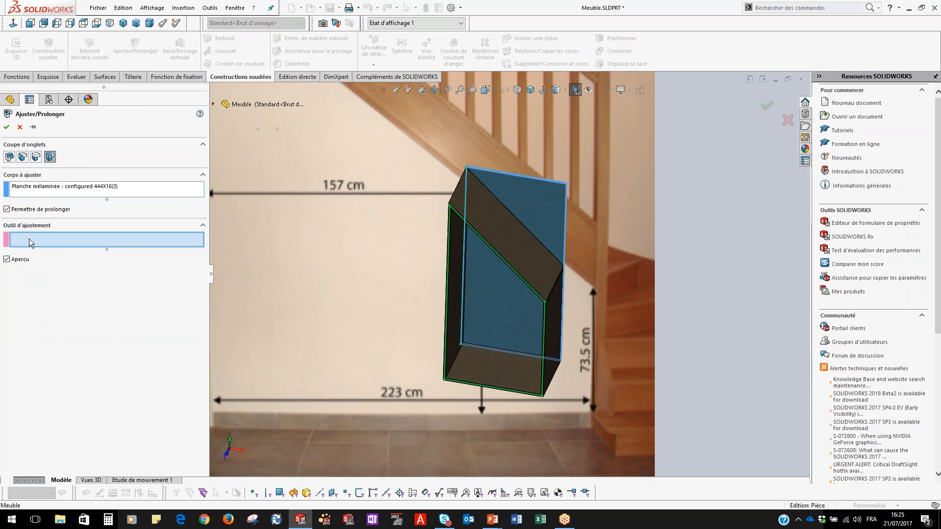
left_click(10, 160)
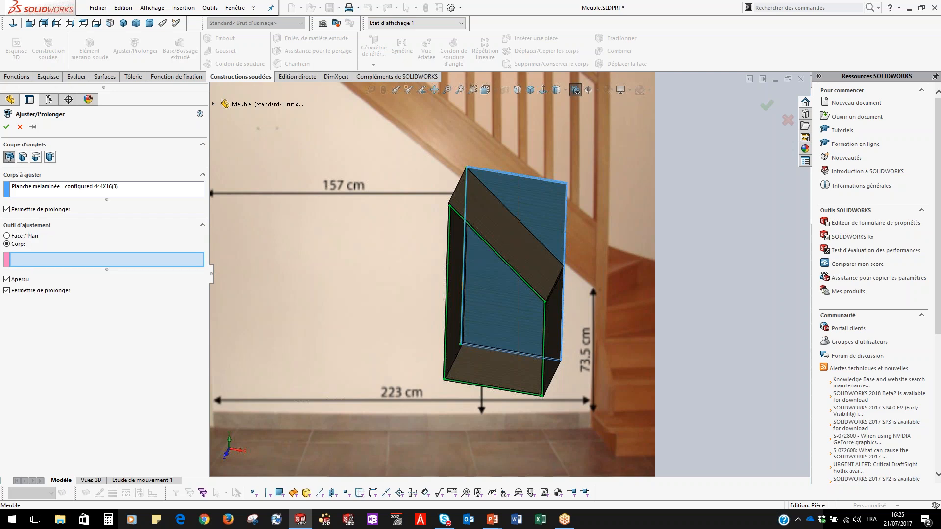
left_click(18, 237)
left_click(546, 258)
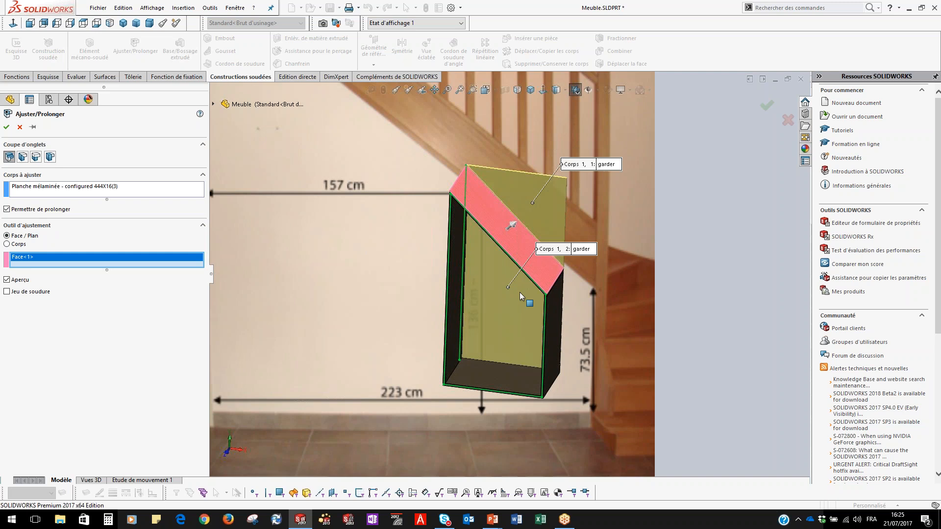
left_click(606, 165)
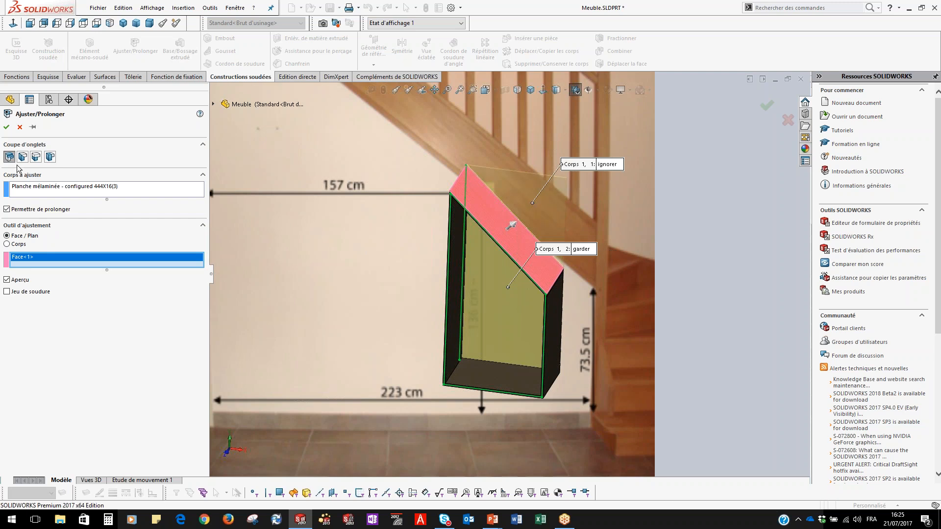
left_click(6, 127)
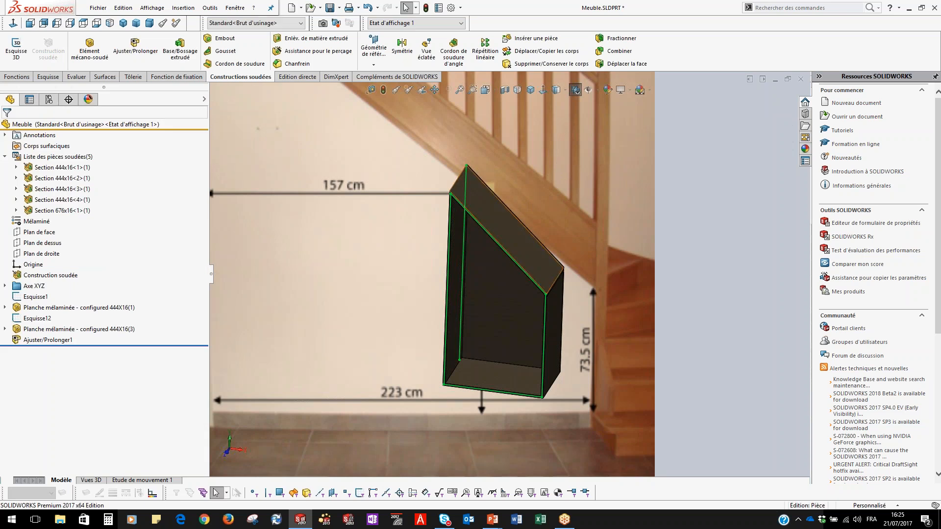
Examine the trimmed back panel, Section 676x16<1>, against the sloped board and the frame's inner and lower edges
scroll(530, 277, "down", 5)
scroll(530, 276, "down", 3)
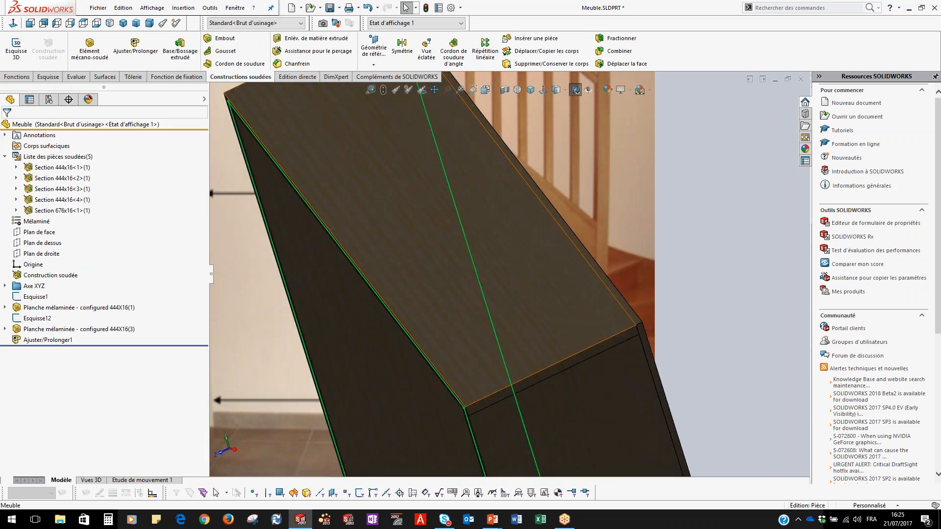
scroll(640, 327, "up", 8)
middle_click_drag(445, 286, 495, 261)
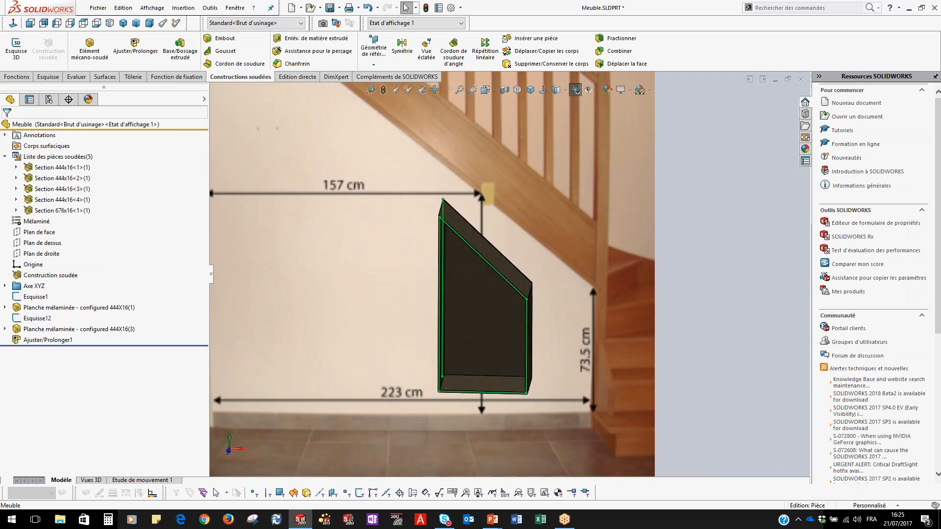
left_click(56, 210)
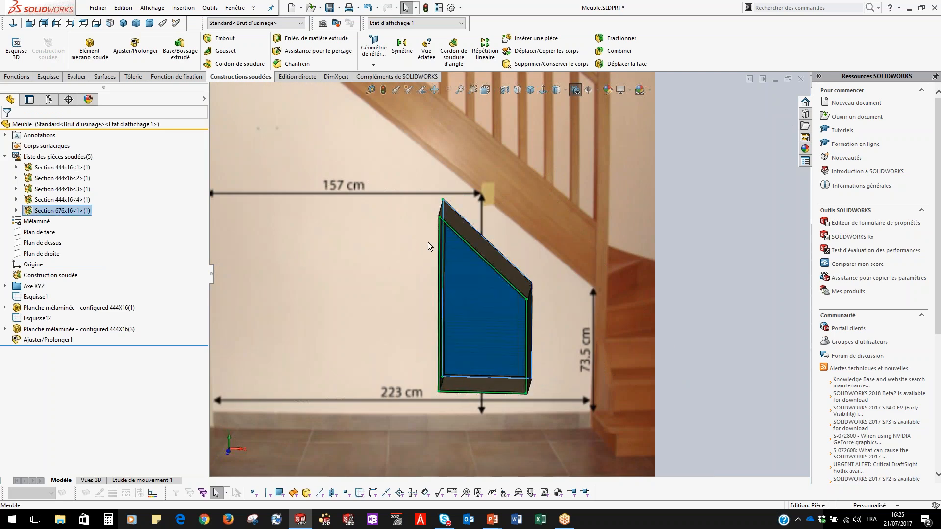
middle_click_drag(454, 320, 457, 302)
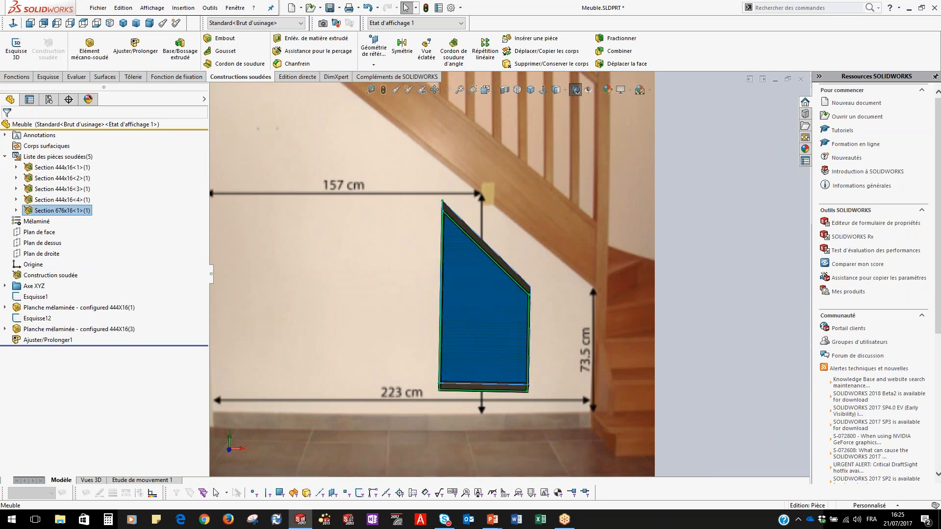
key("Escape")
scroll(402, 383, "down", 3)
scroll(458, 373, "down", 2)
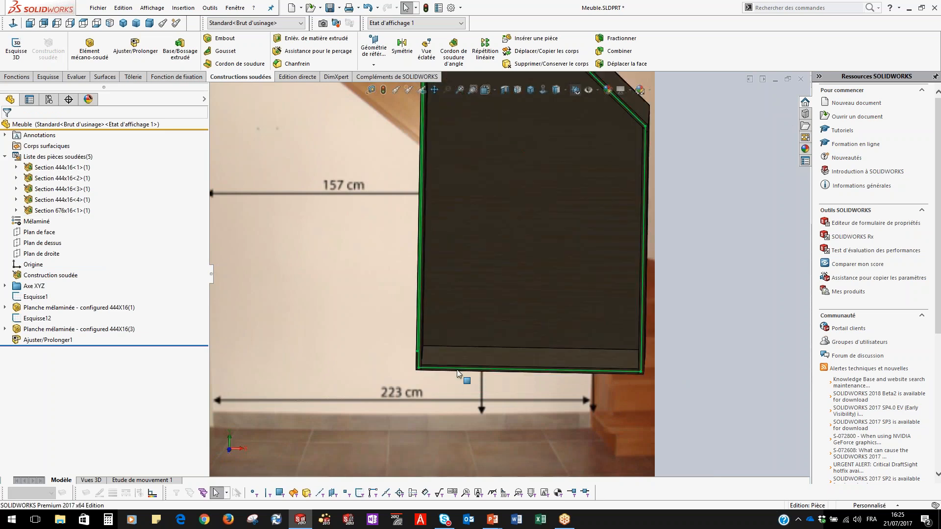
middle_click_drag(457, 374, 483, 371)
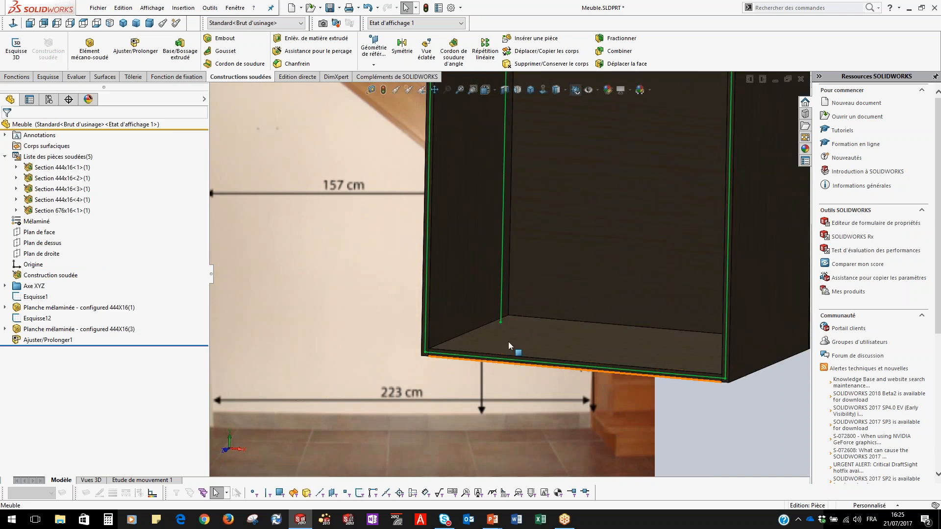
Start a structural member with the 03-Bois Planche mélaminée - Configured profile, size 60x16, along the four front outline segments of Esquisse1
left_click(93, 55)
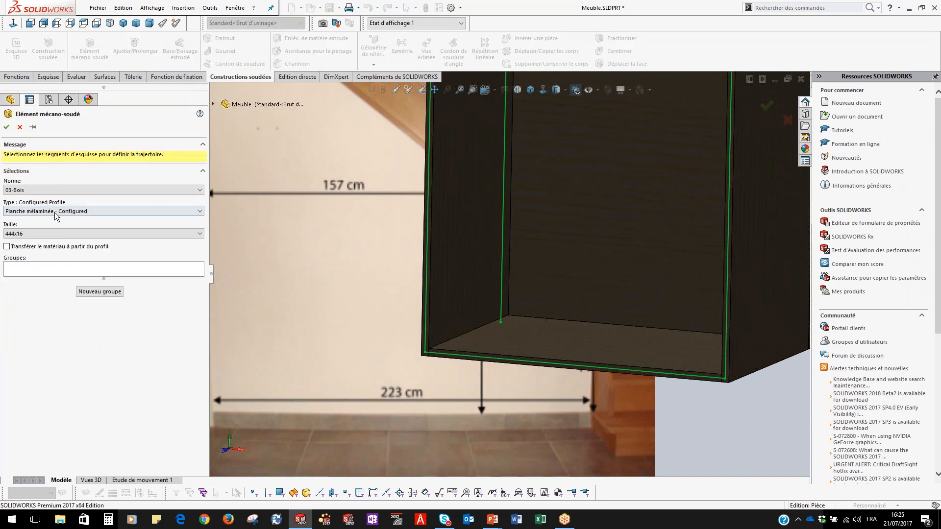
left_click(25, 239)
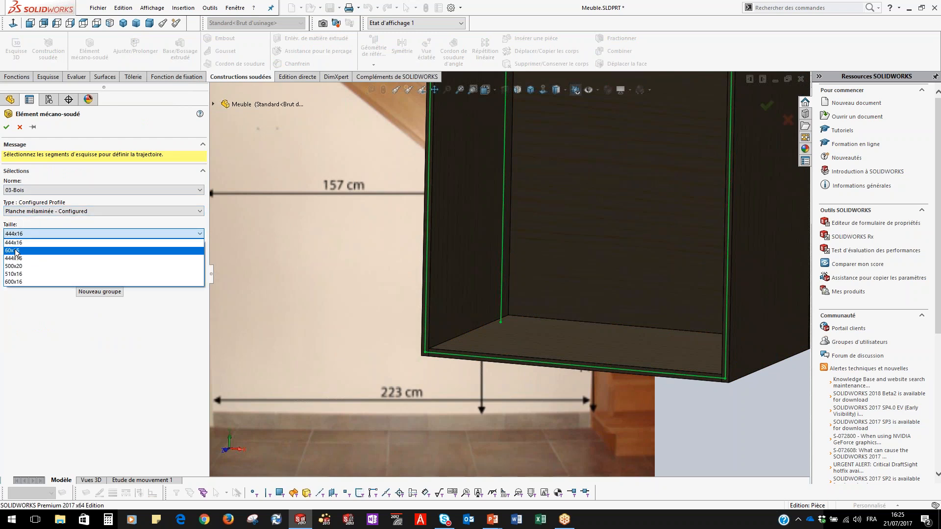
left_click(24, 246)
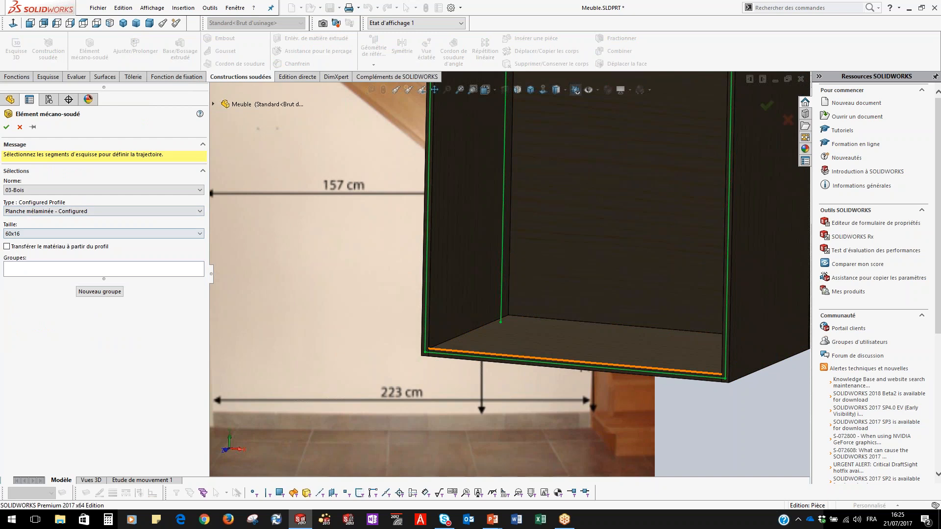
left_click(630, 376)
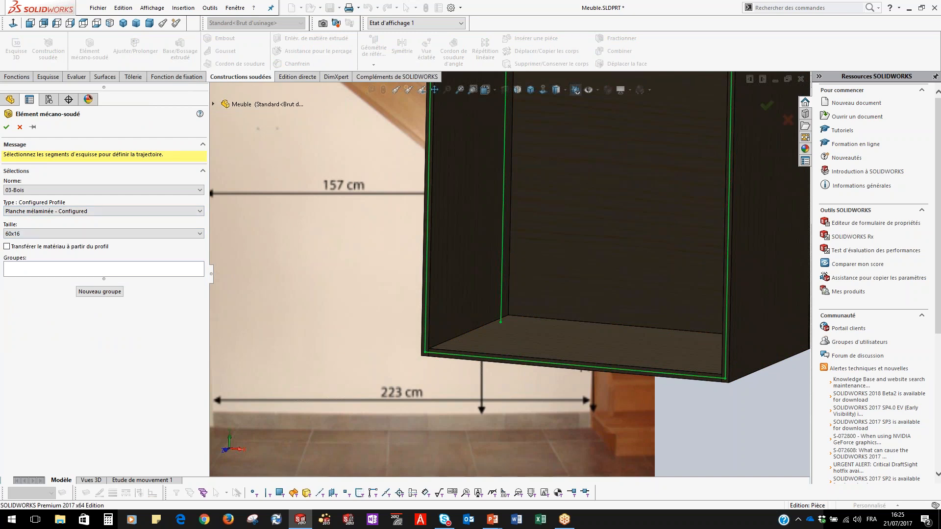
left_click(213, 104)
right_click(264, 278)
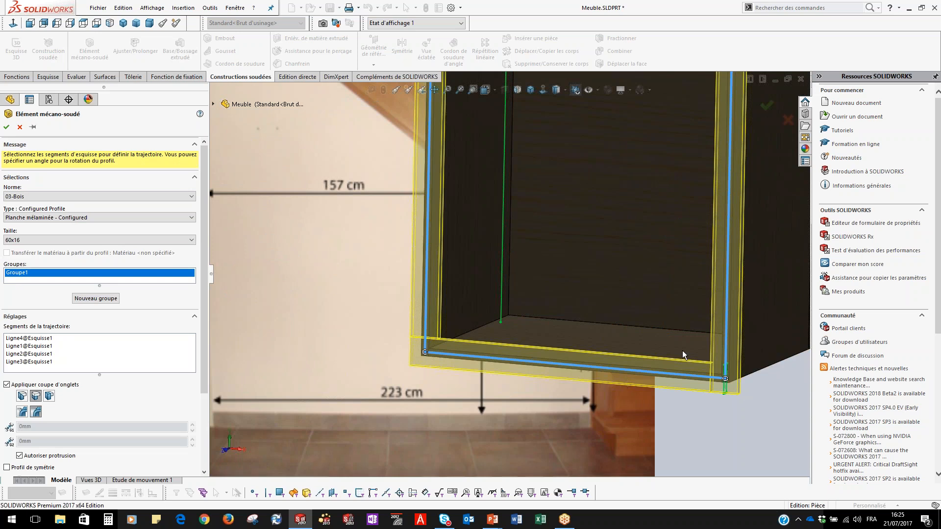
Reposition the 60x16 profile by the midpoint of its long side so the strips sit in front of the boards' front edges
scroll(778, 406, "down", 4)
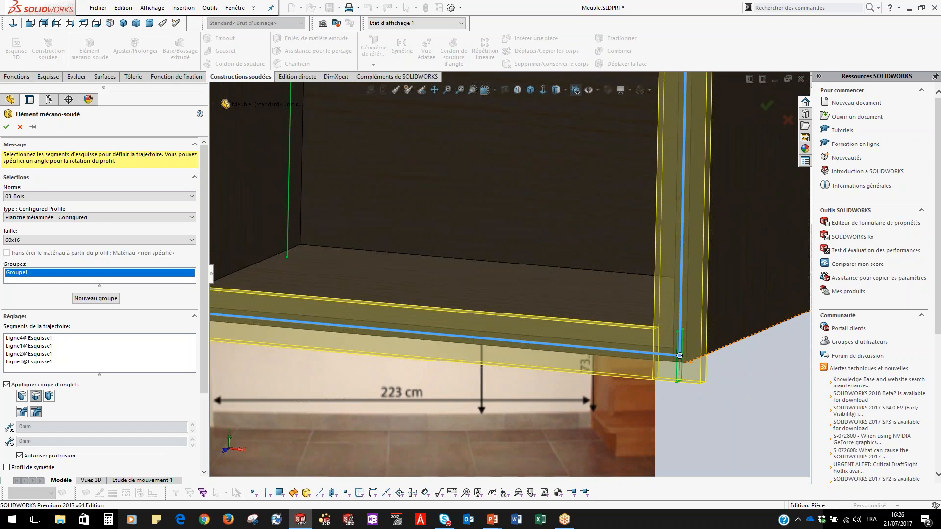
scroll(127, 392, "down", 3)
left_click(103, 466)
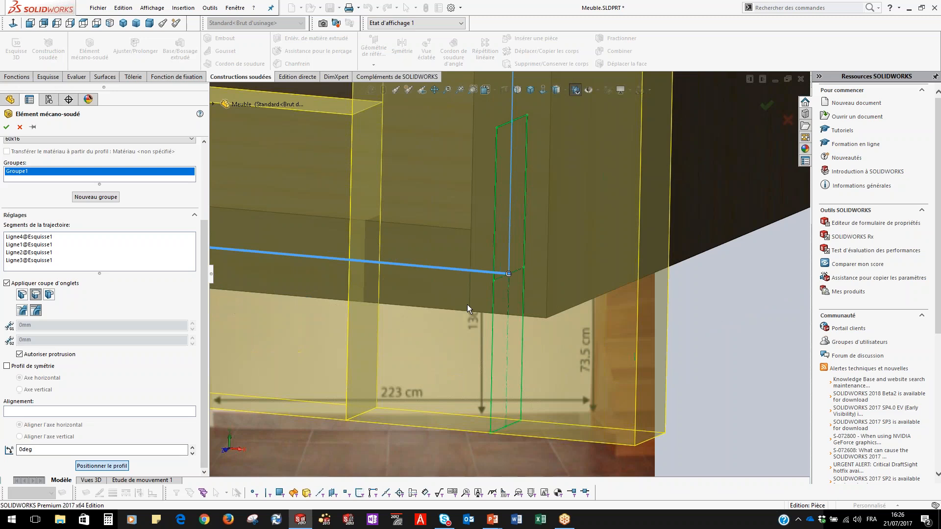
left_click(524, 268)
middle_click_drag(518, 286, 446, 306)
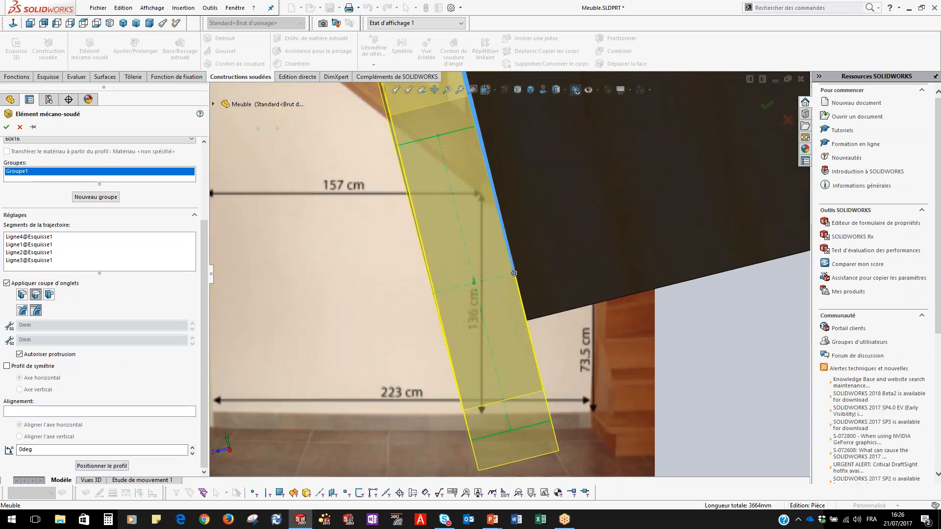
left_click(513, 274)
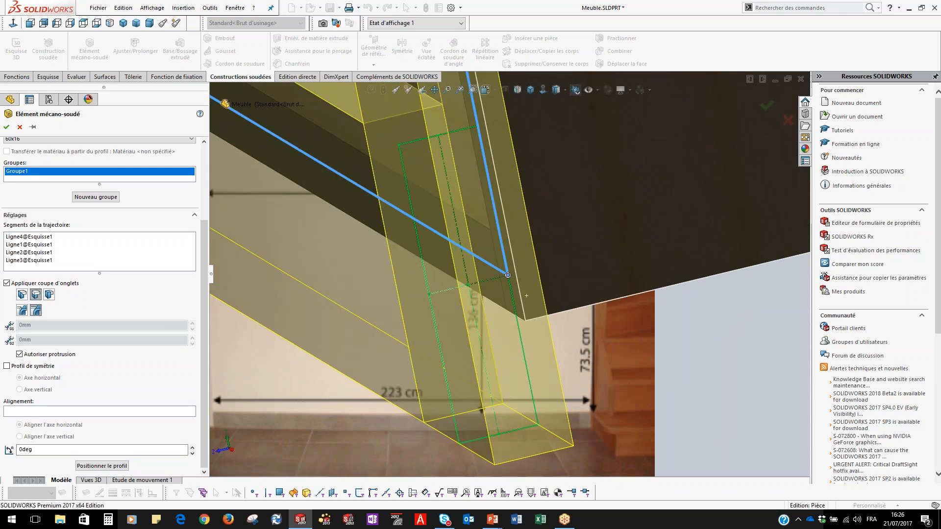
Set mitred corner treatments at the two bottom corners of the 60x16 front frame
middle_click_drag(396, 343, 449, 324)
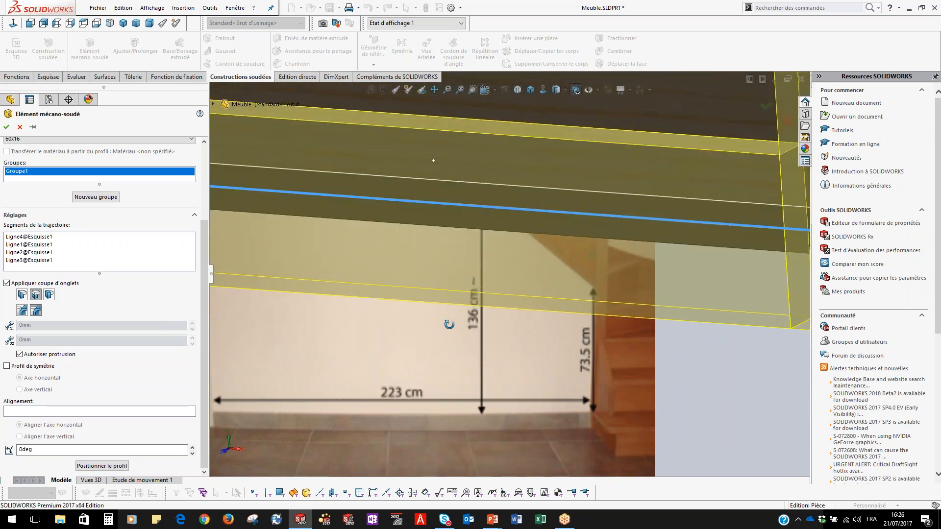
scroll(446, 322, "up", 7)
middle_click_drag(395, 276, 418, 275)
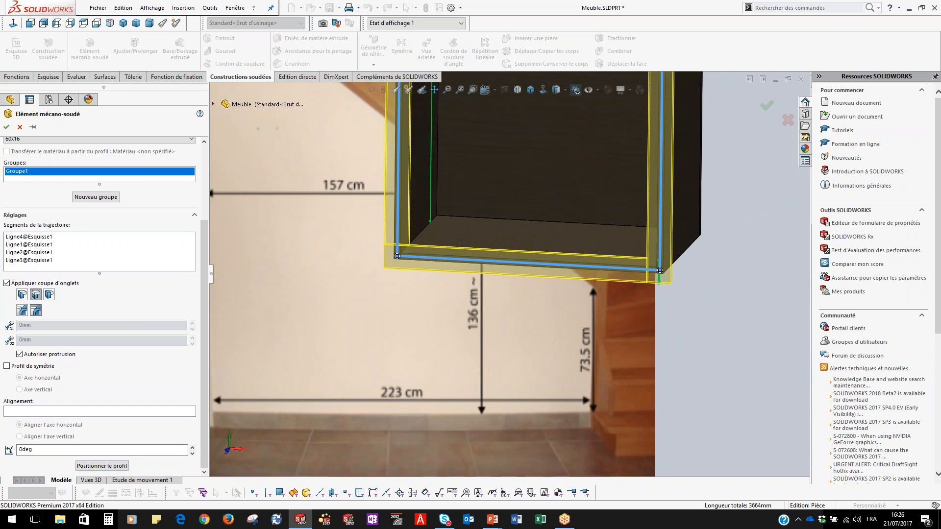
left_click(659, 270)
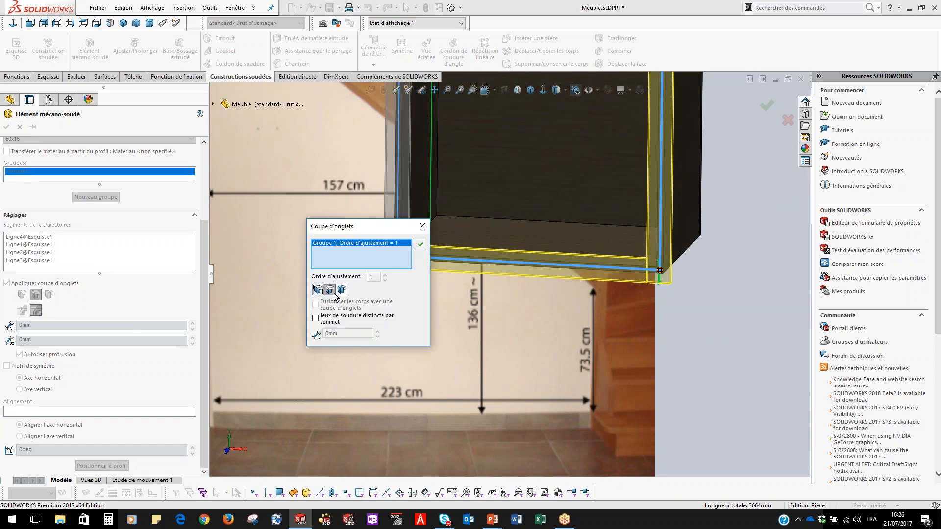
left_click(420, 245)
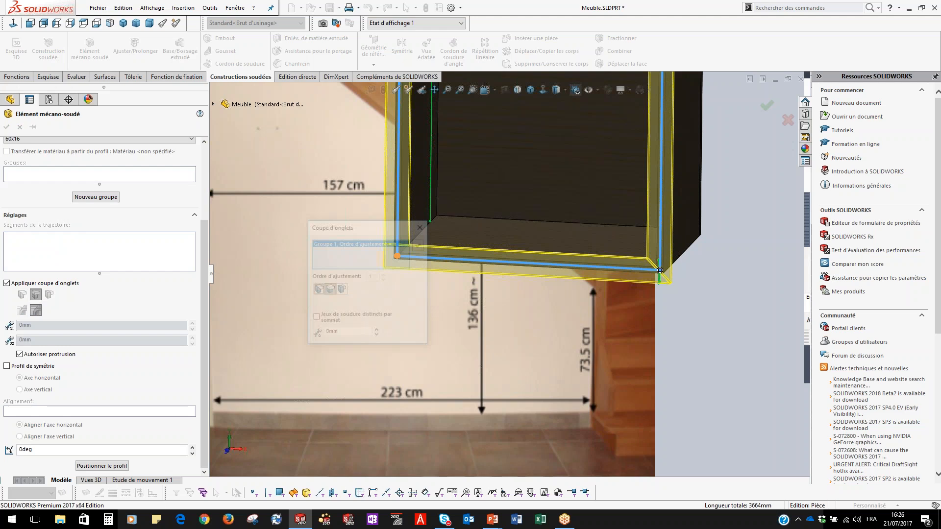
left_click(318, 290)
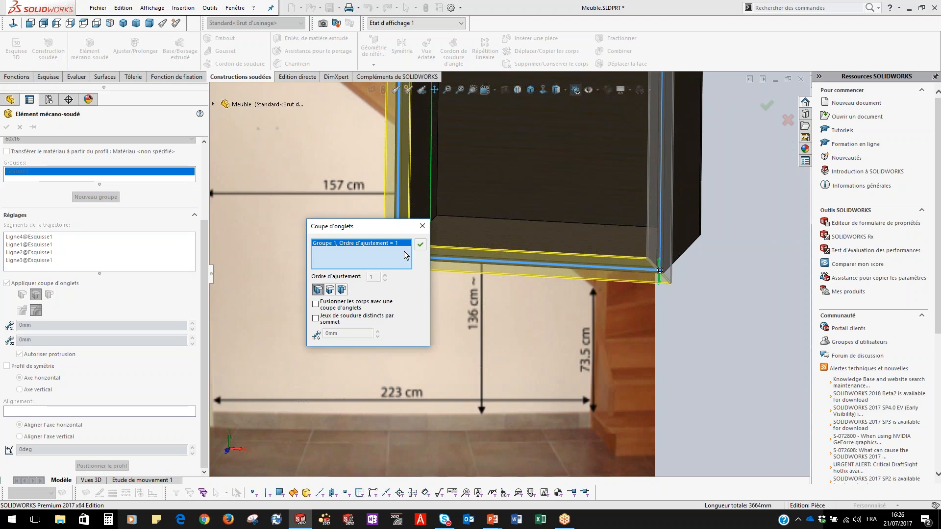
left_click(419, 249)
Review the corner treatment at the highest corner of the sloped strip and create the 60x16 front frame
scroll(485, 185, "up", 5)
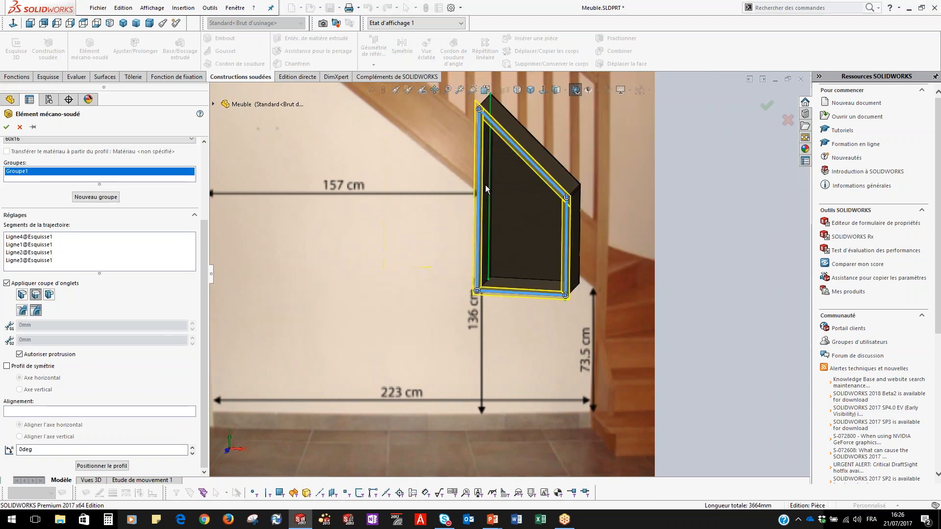
scroll(486, 187, "down", 3)
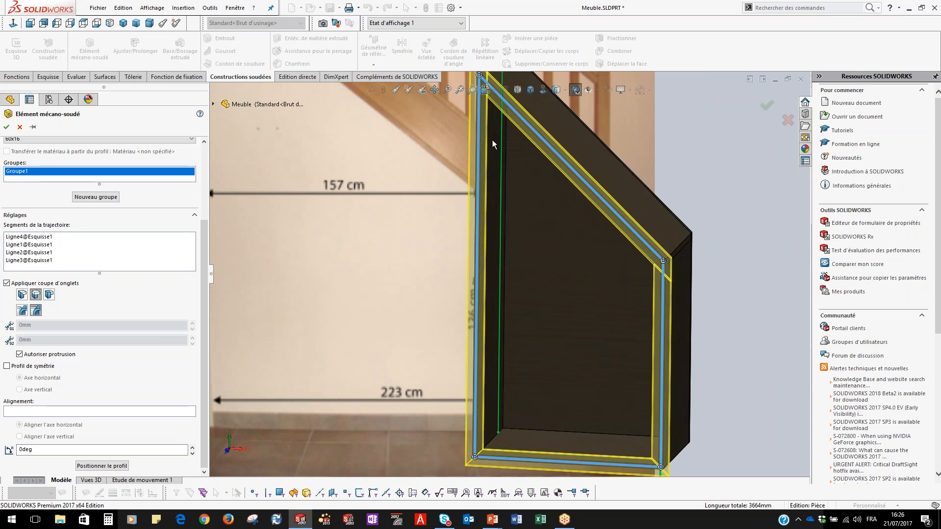
scroll(505, 279, "up", 2)
scroll(492, 185, "down", 3)
left_click(493, 185)
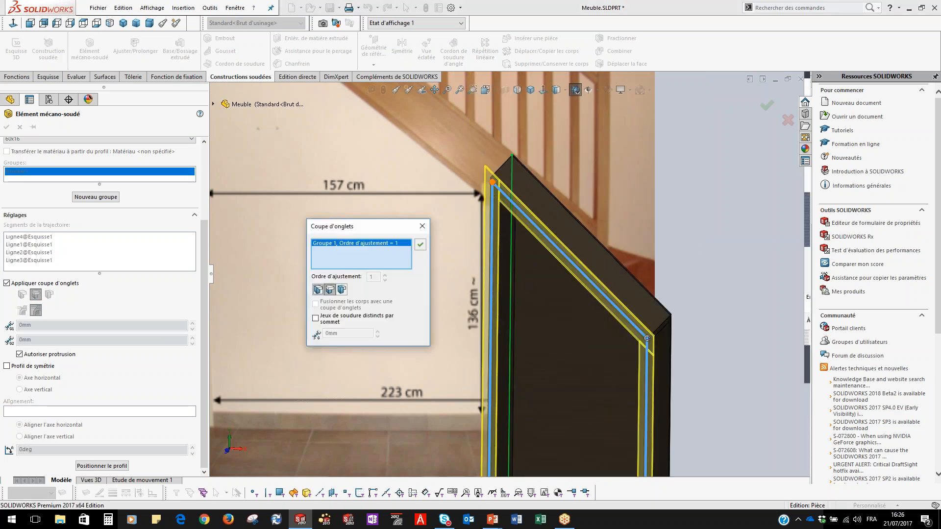
left_click(419, 244)
scroll(382, 277, "up", 2)
scroll(398, 275, "up", 1)
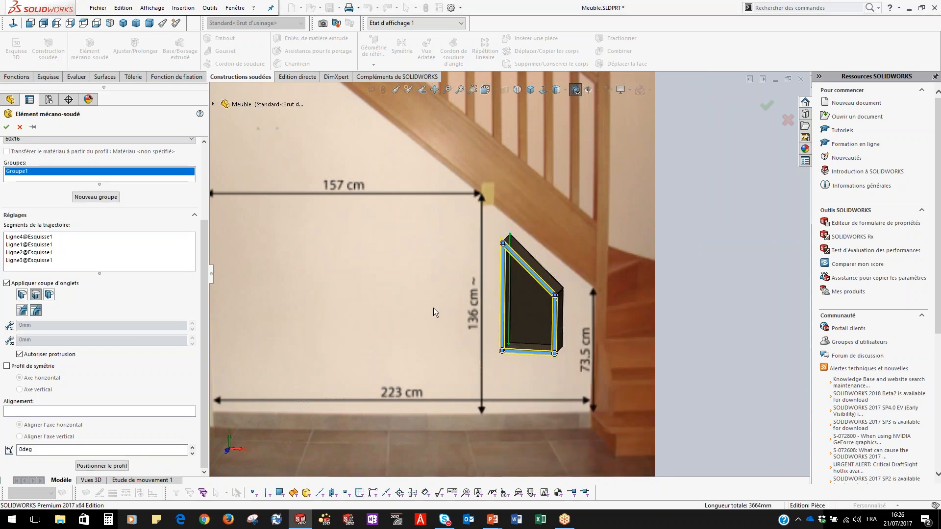
left_click(767, 108)
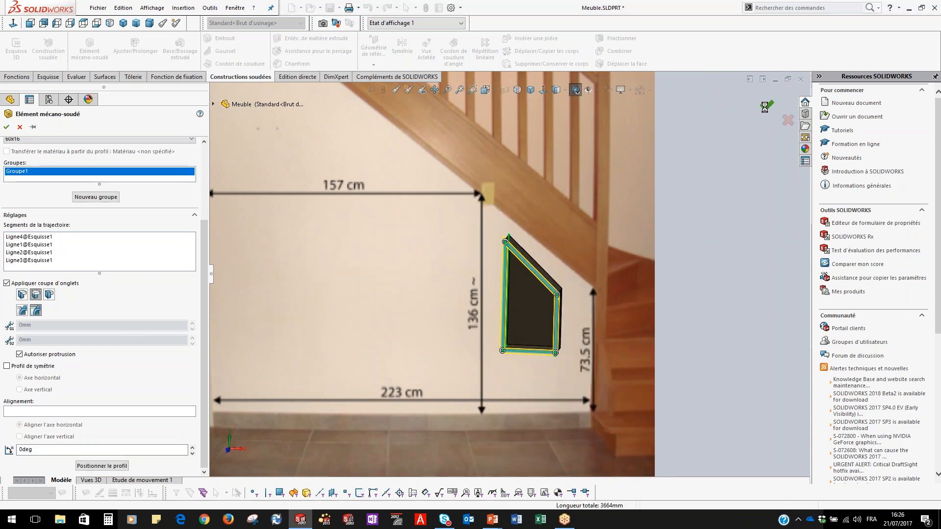
middle_click_drag(513, 339, 432, 360)
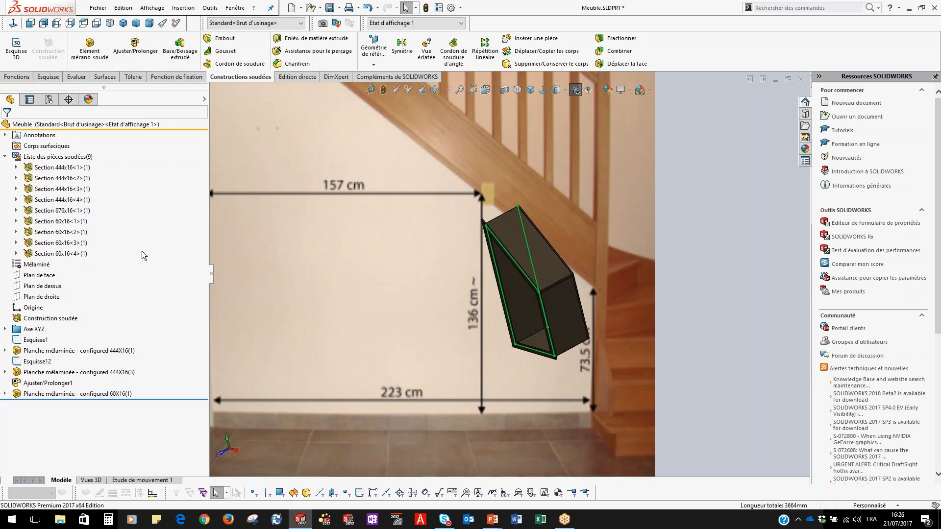
left_click(40, 275)
middle_click_drag(345, 355, 381, 352)
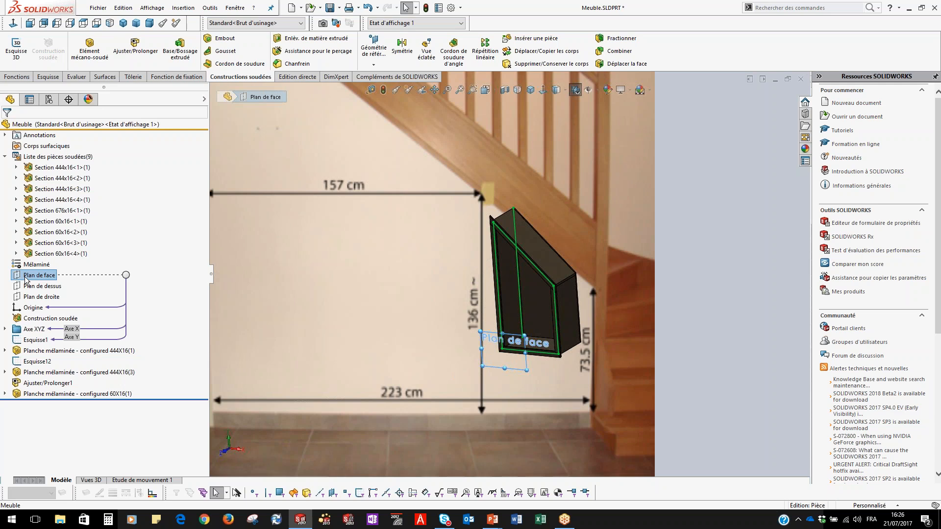
left_click(27, 276)
left_click(32, 267)
left_click(28, 279)
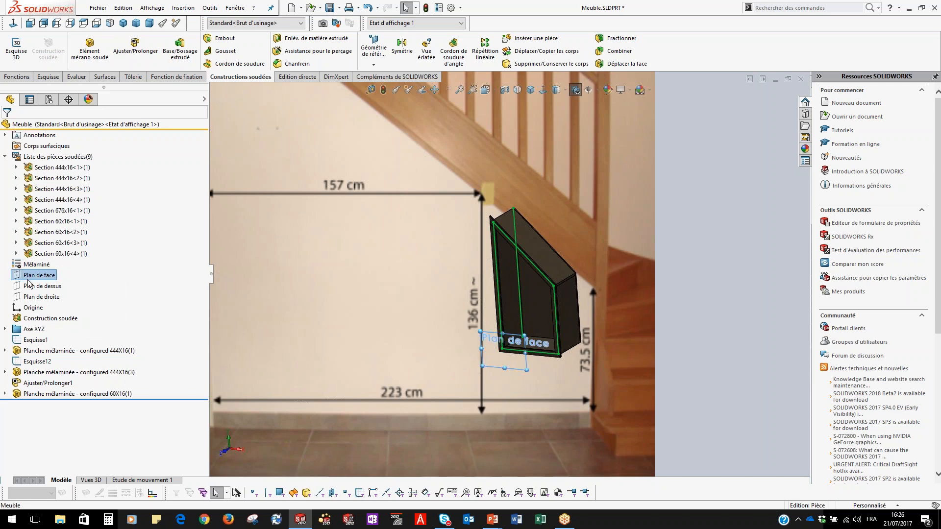
left_click(325, 362)
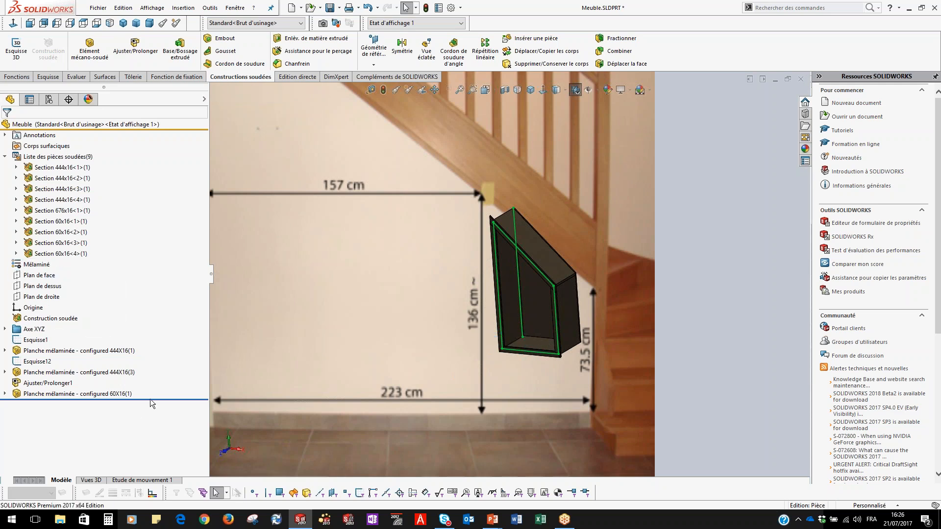
Roll the model back to before the 60x16 front frame and start a sketch on Plan de face
left_click_drag(150, 400, 155, 389)
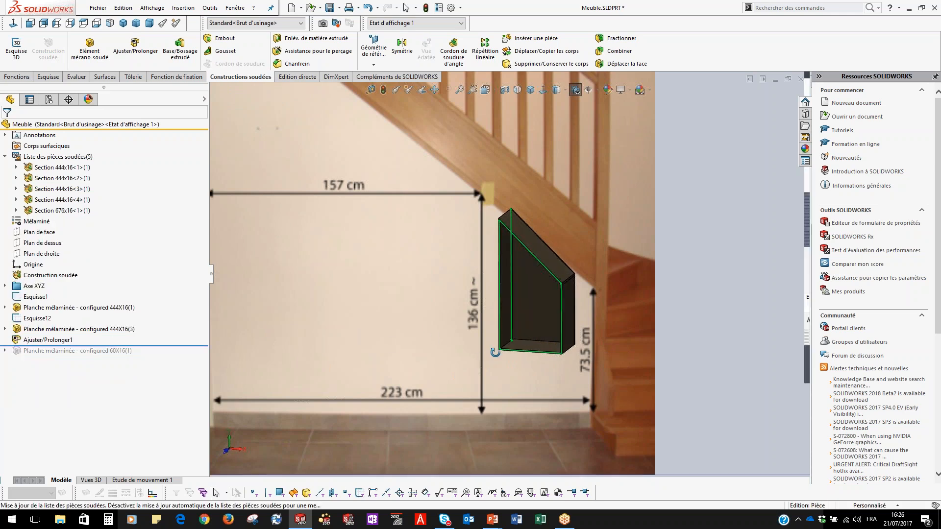
left_click(32, 233)
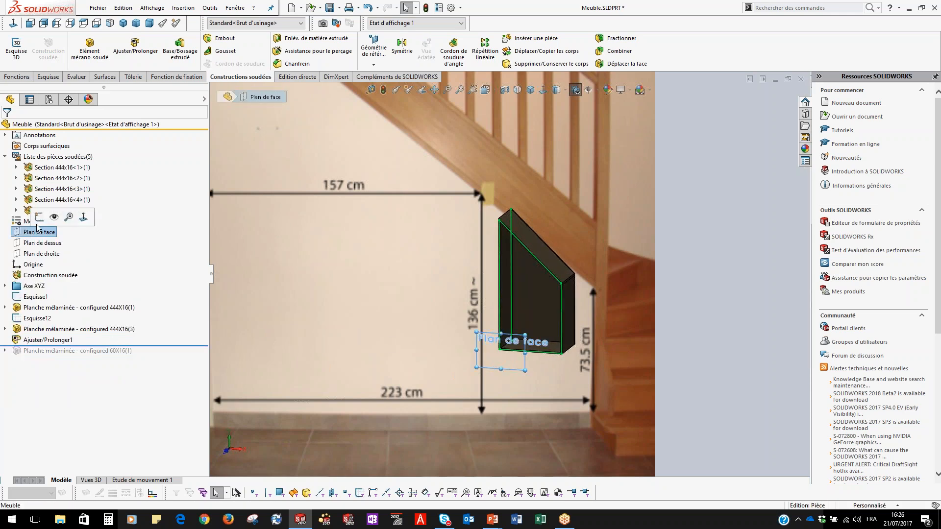
left_click(53, 218)
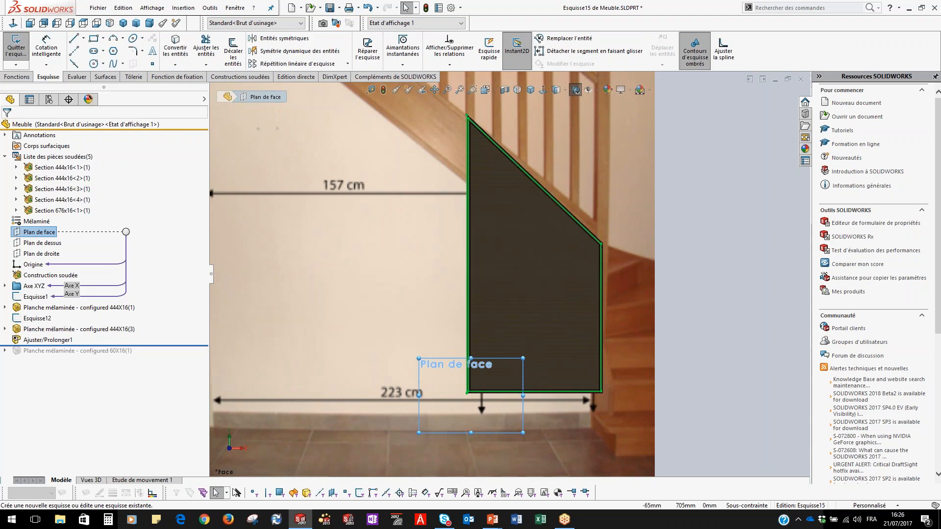
Sketch a horizontal line about 652 mm long from the left board's inner edge to the right board's centre line
left_click(74, 39)
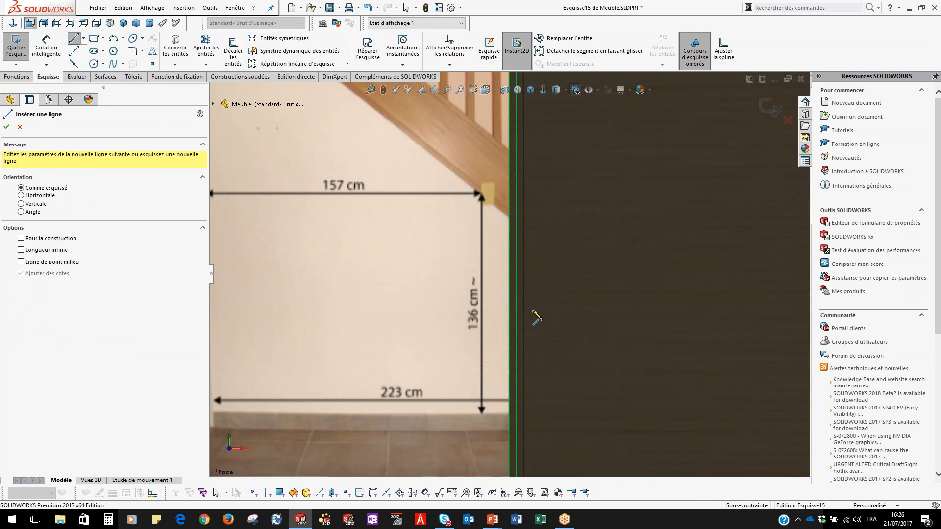
left_click(518, 300)
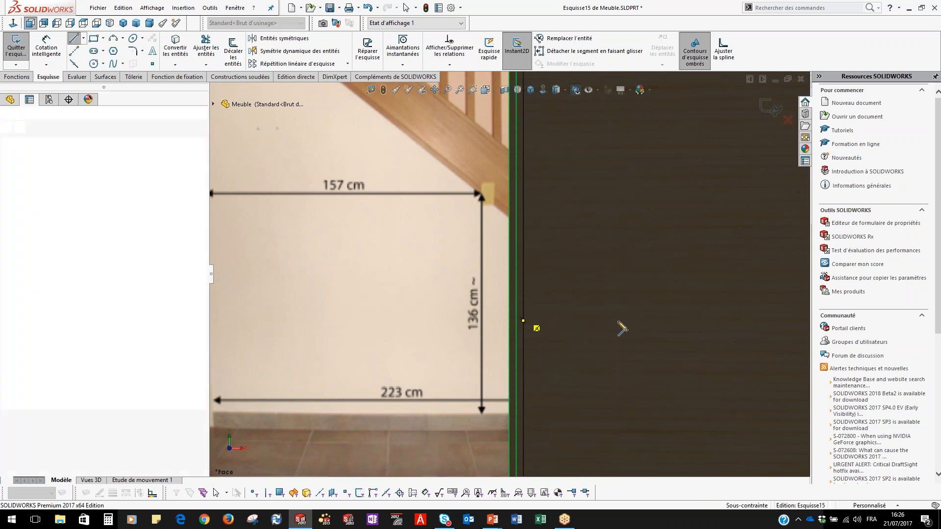
scroll(725, 312, "up", 3)
scroll(686, 293, "down", 2)
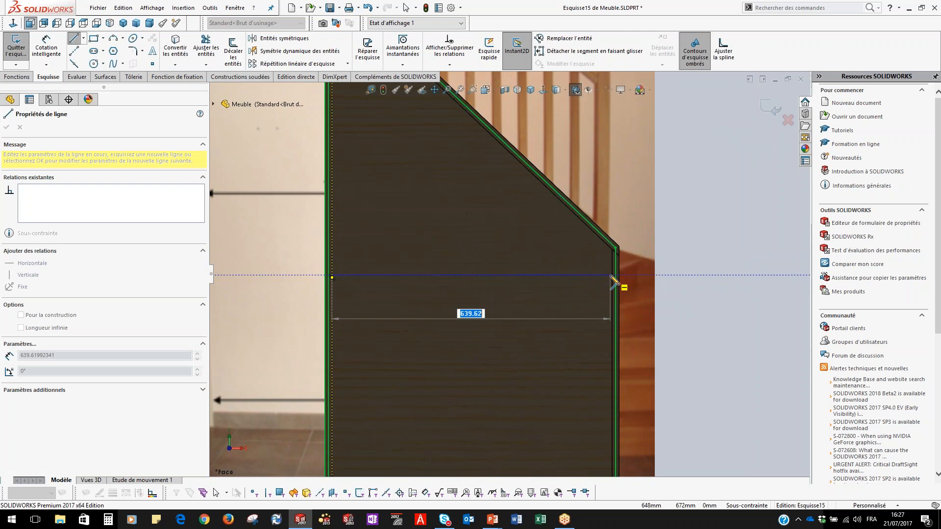
left_click(615, 276)
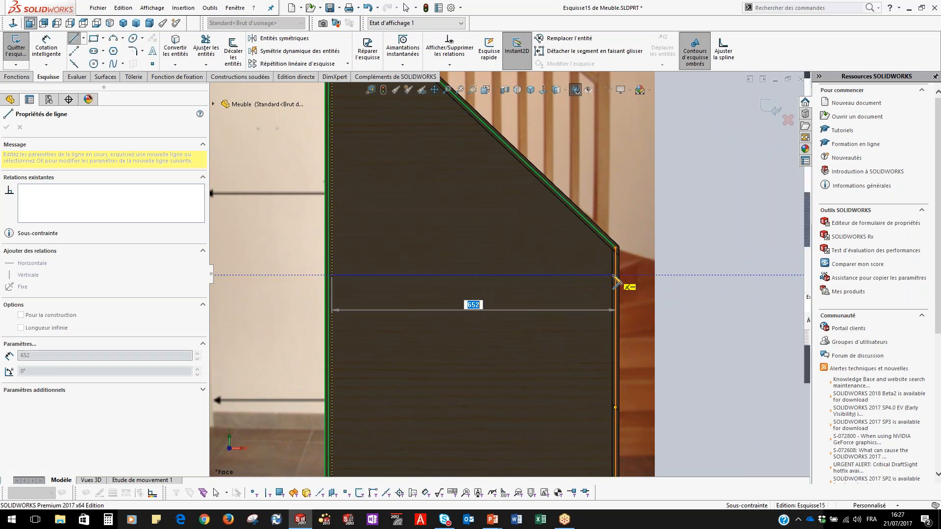
scroll(626, 292, "down", 5)
key("Escape")
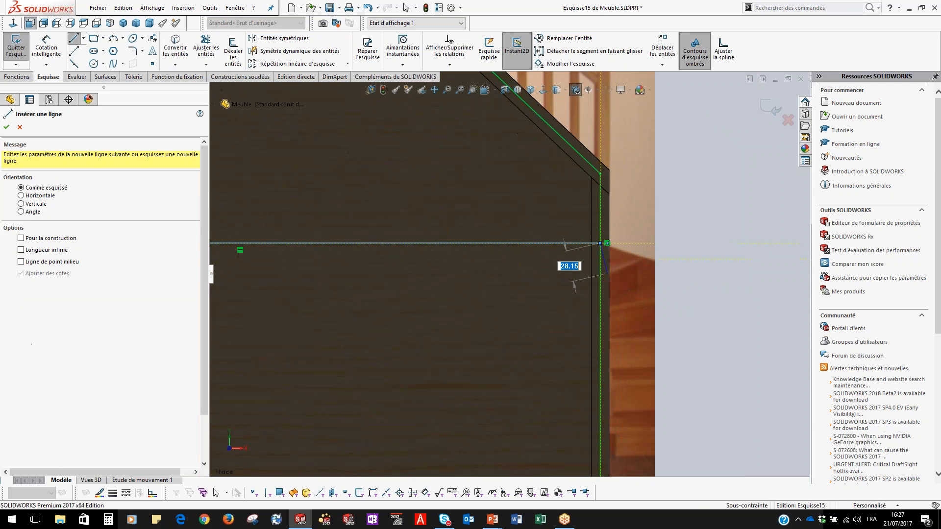
key("Escape")
Delete the coincident relation at the line's right end and attach that end to the right board's inner edge
left_click(600, 243)
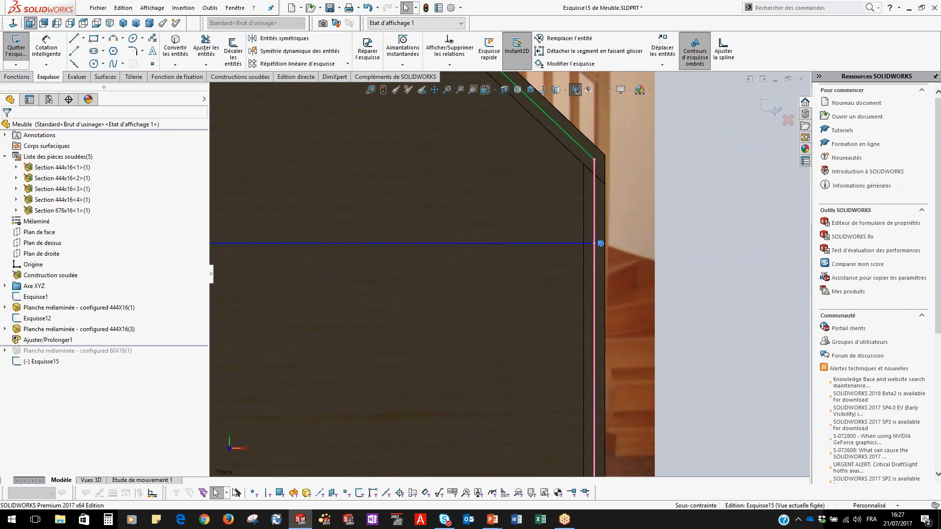
key("Delete")
mouse_move(594, 243)
left_mouse_down()
mouse_move(560, 249)
mouse_move(583, 245)
left_mouse_up()
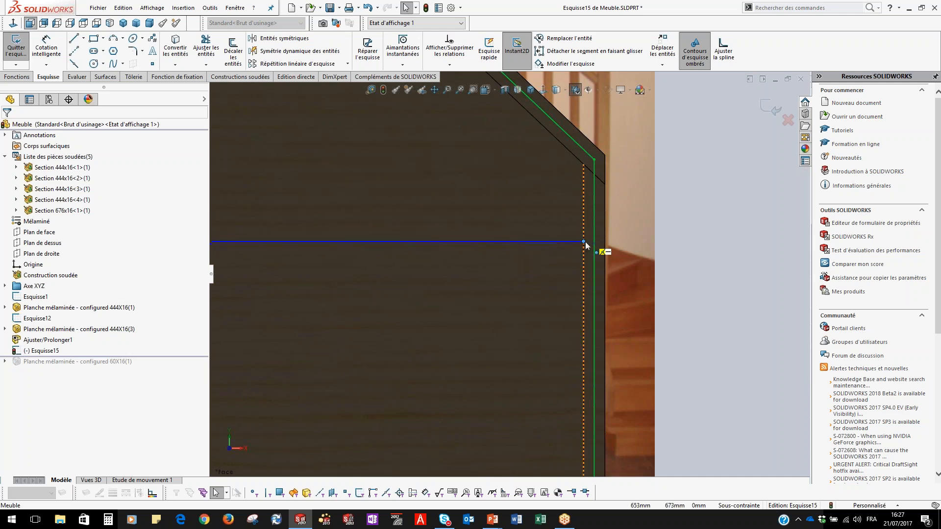
Sketch a second horizontal line about 644 mm long below the first, with both ends attached to the side boards' inner edges
scroll(517, 266, "up", 3)
left_click(75, 39)
scroll(404, 331, "up", 3)
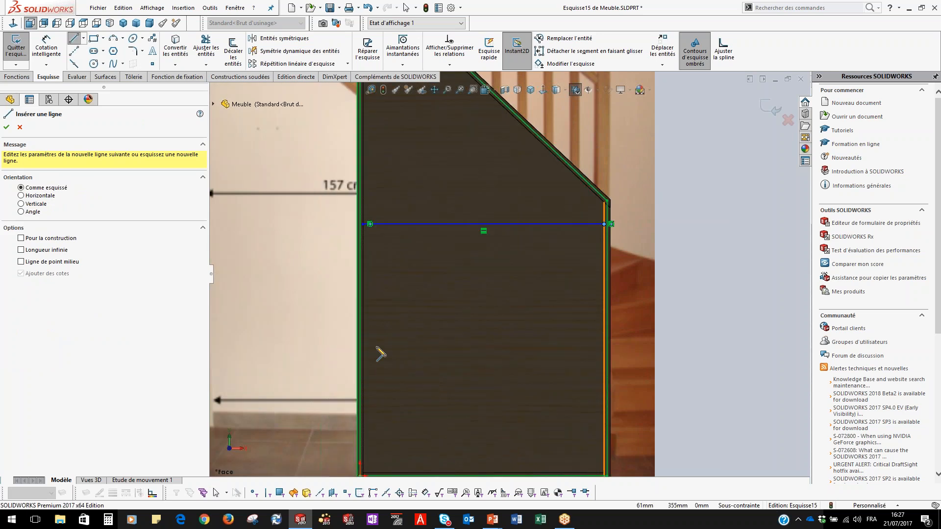
scroll(381, 353, "down", 1)
left_click(383, 393)
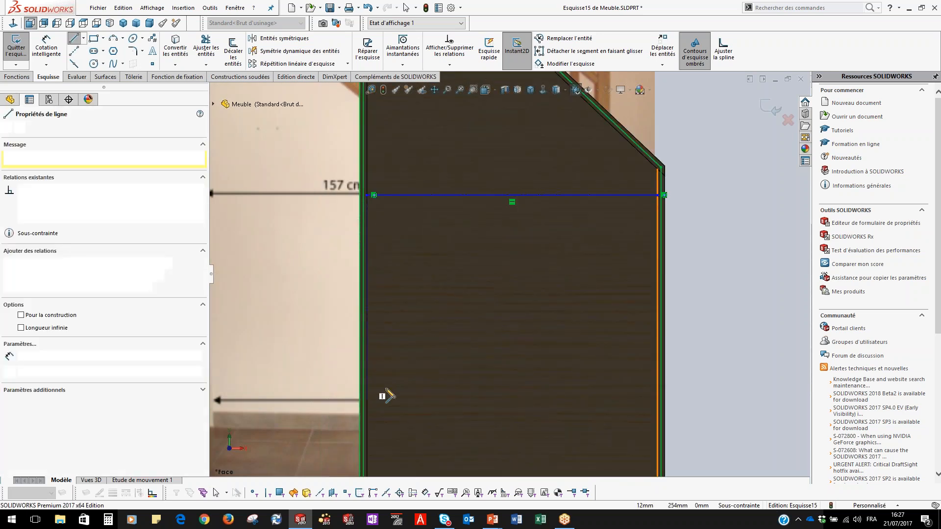
scroll(645, 387, "down", 1)
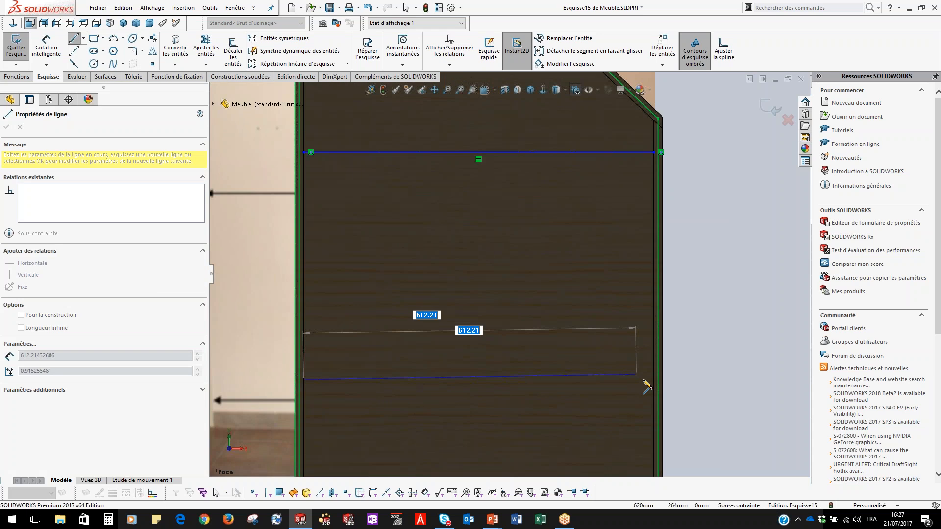
scroll(647, 387, "down", 1)
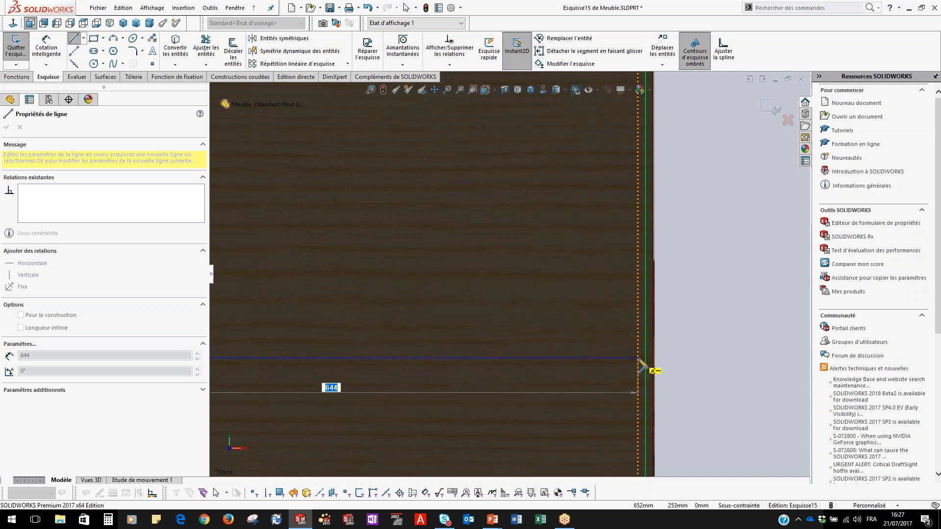
left_click(641, 359)
scroll(599, 384, "up", 2)
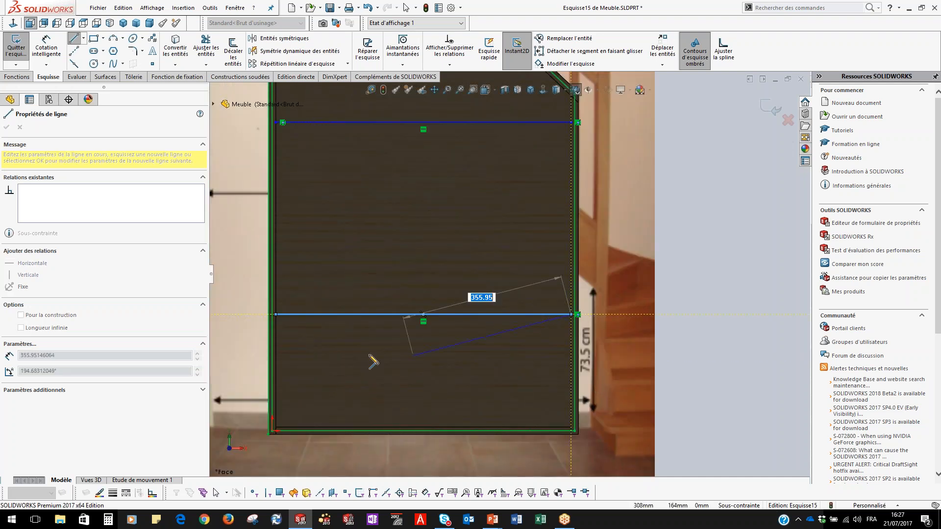
key("Escape")
scroll(277, 315, "down", 3)
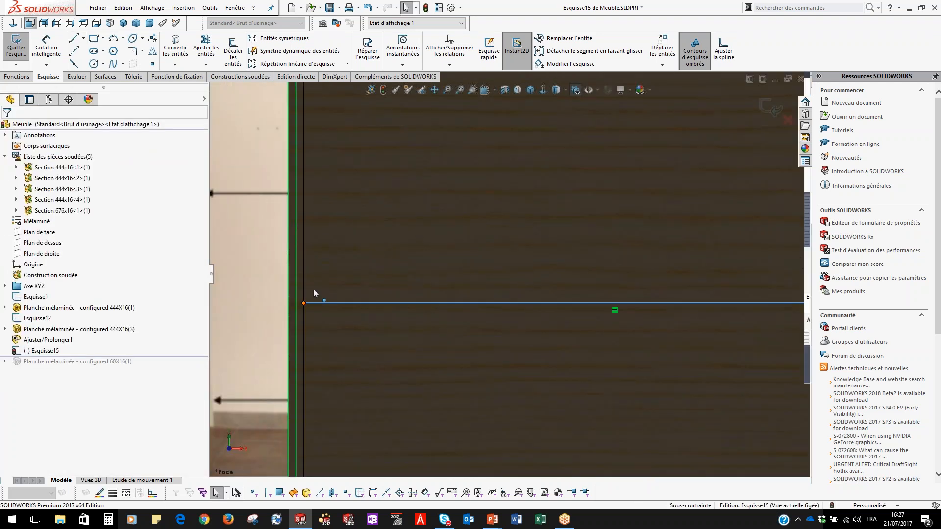
left_click_drag(305, 301, 302, 315)
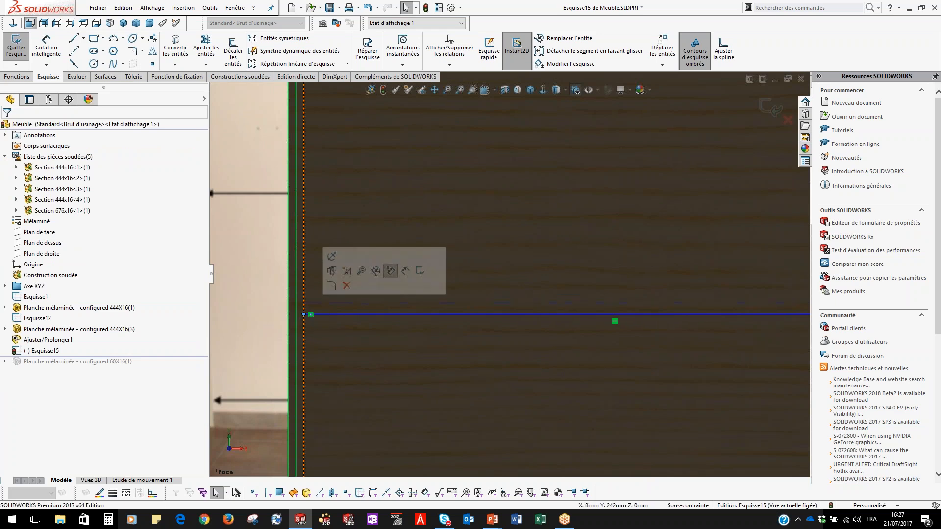
Dimension the lower line at 200 mm above the top edge of the bottom board
scroll(494, 276, "up", 5)
left_click(46, 50)
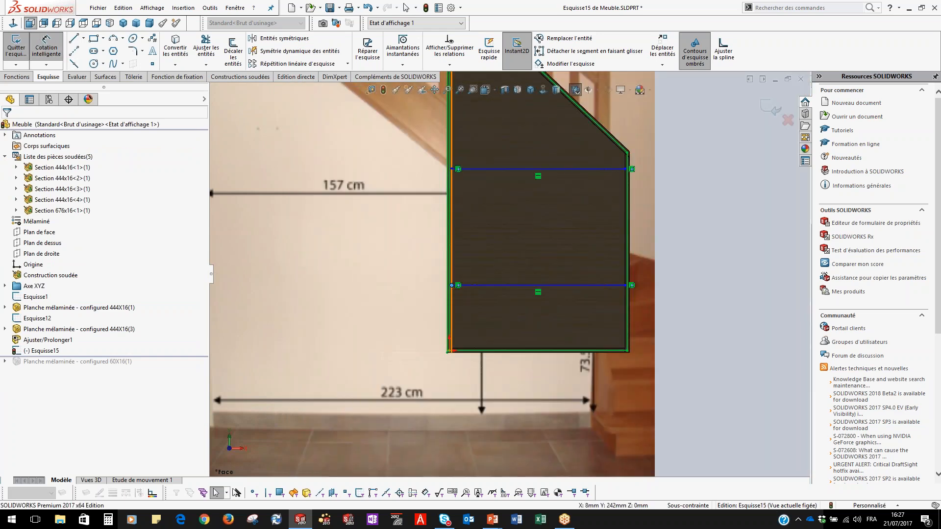
scroll(527, 325, "down", 3)
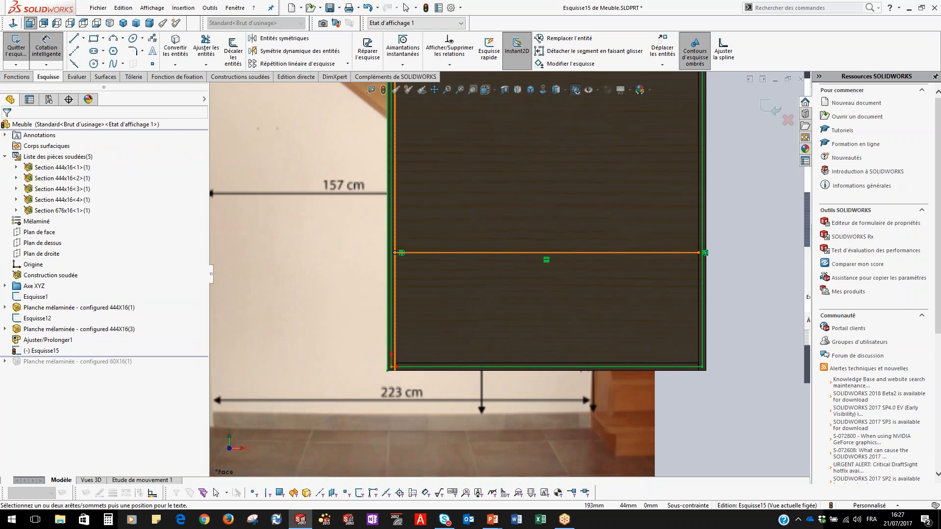
left_click(412, 253)
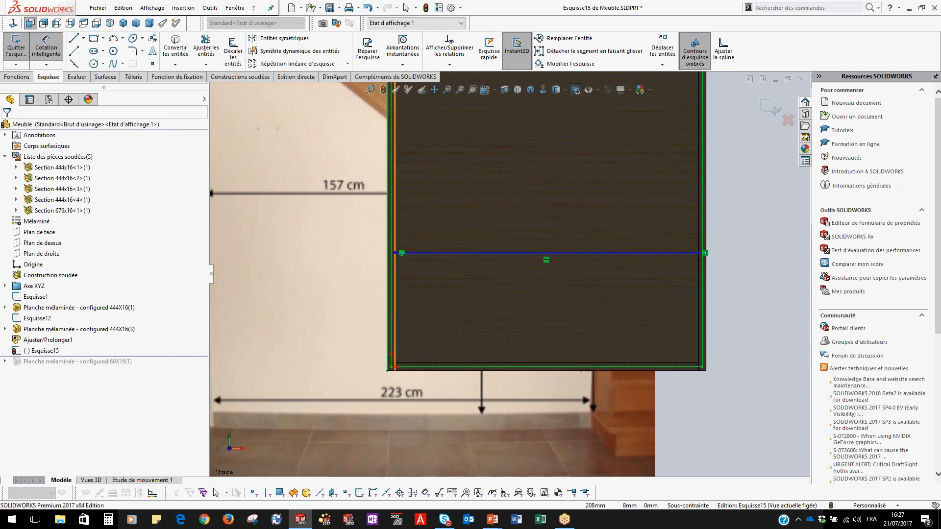
left_click(545, 363)
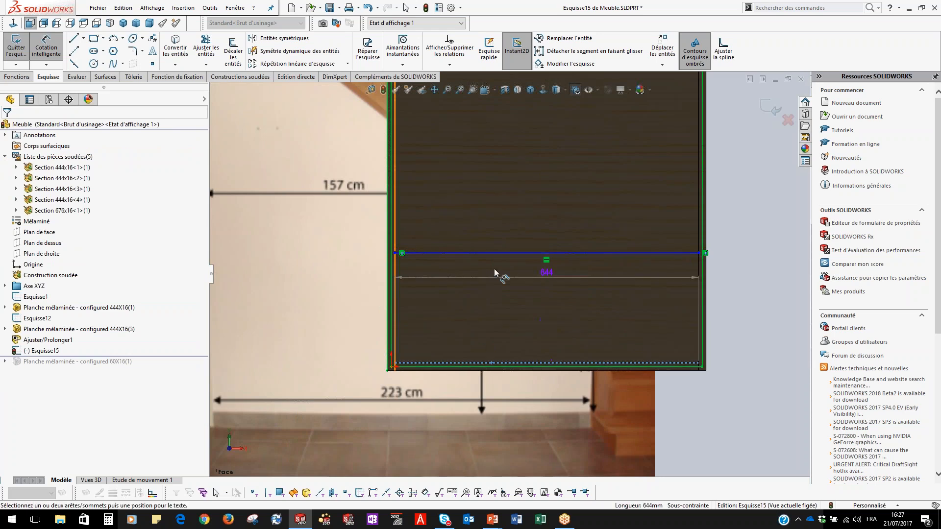
left_click(538, 305)
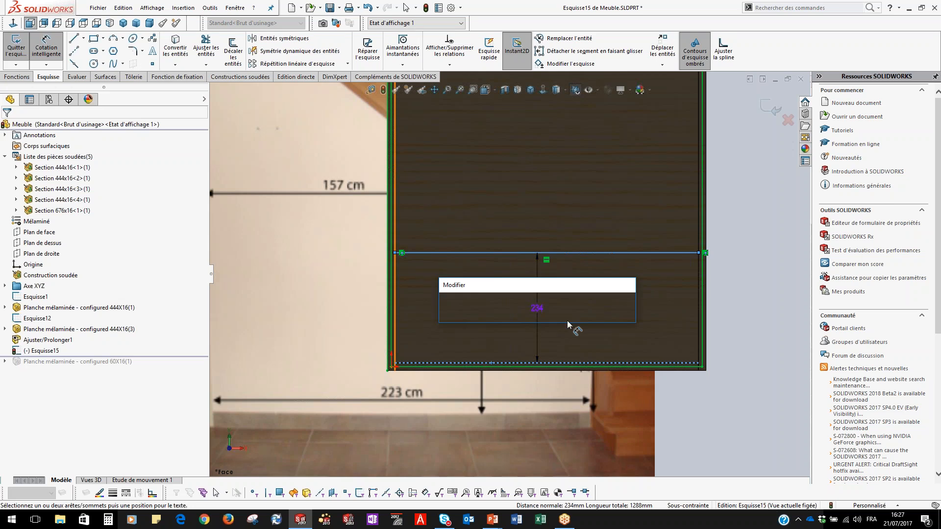
type("234")
key("Return")
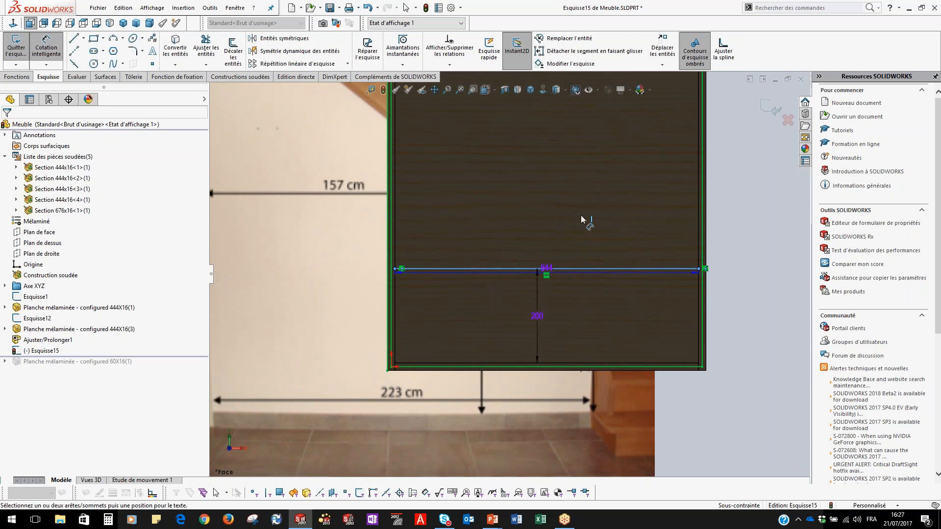
Dimension the spacing between the two horizontal lines at 350 mm and close the sketch
scroll(568, 196, "up", 3)
left_click(566, 143)
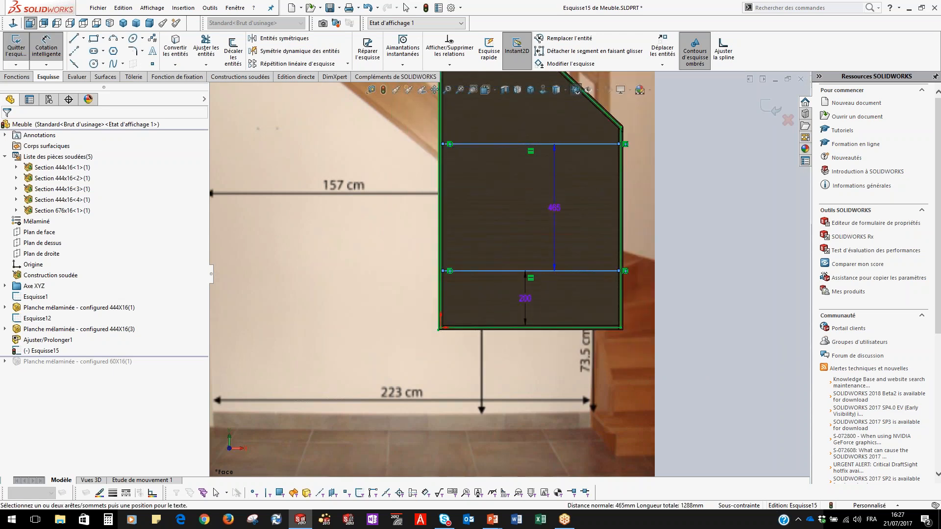
left_click(559, 207)
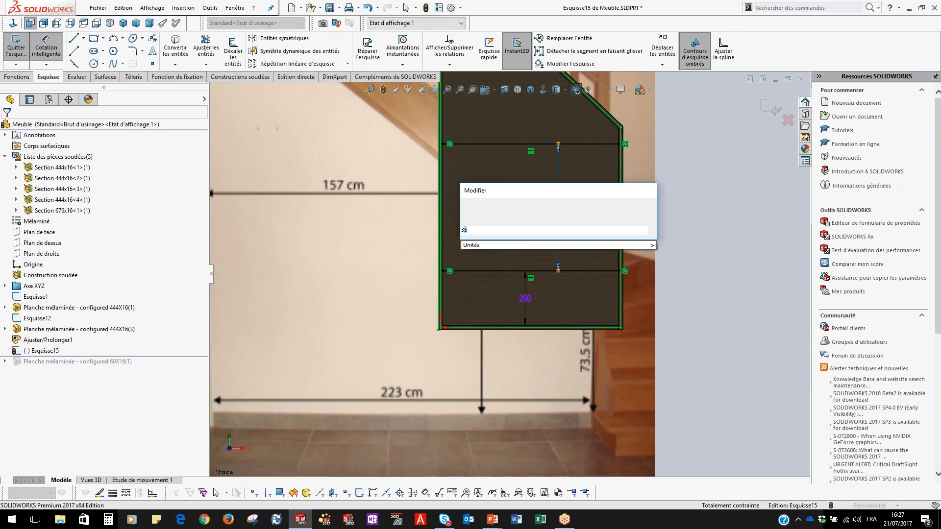
type("350")
key("Return")
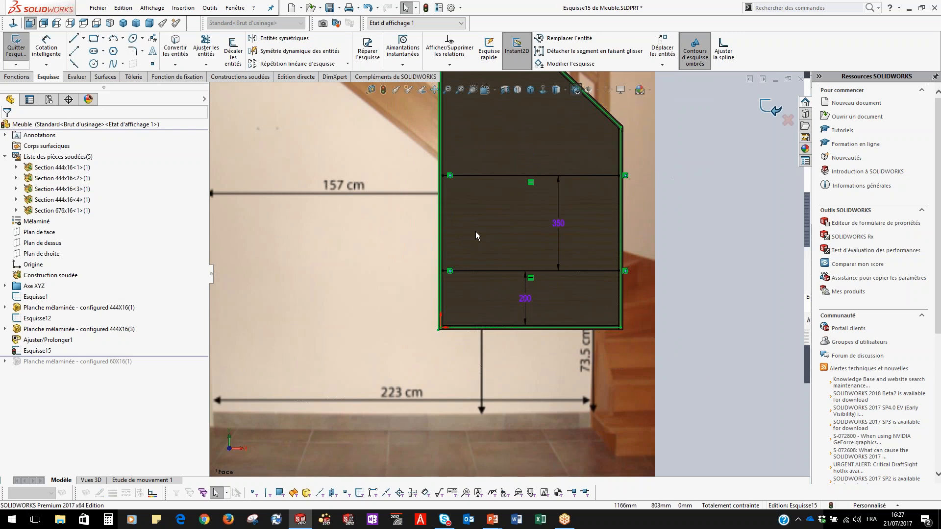
left_click(16, 48)
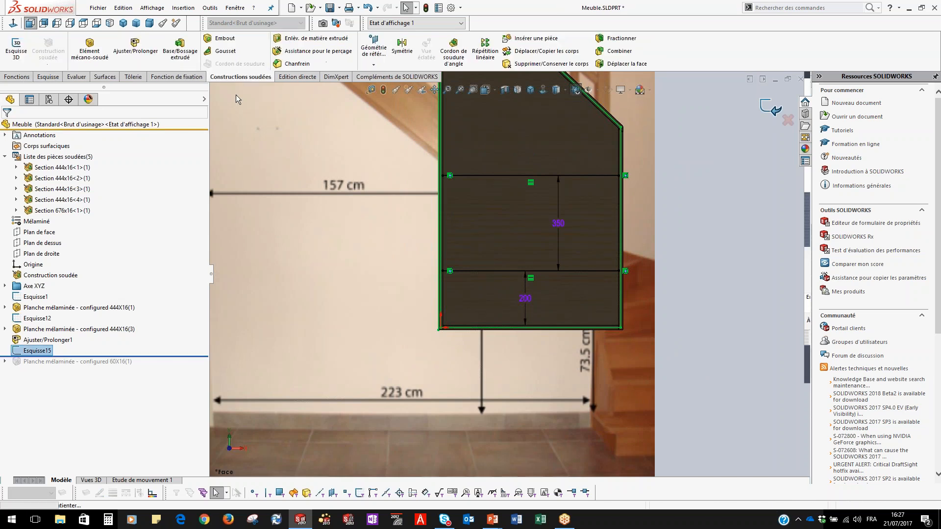
Set up a Planche mélaminée structural member along both shelf lines in one group, with size 444x16
left_click(93, 55)
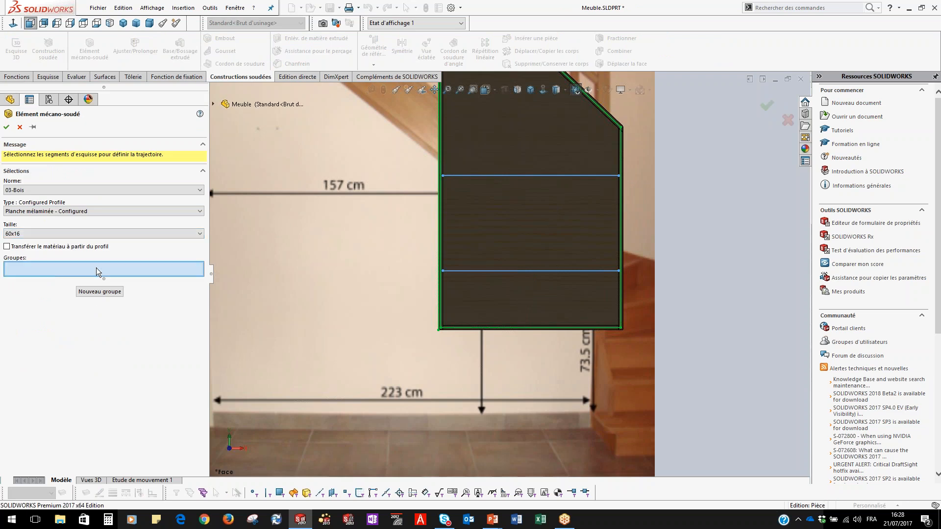
left_click(490, 175)
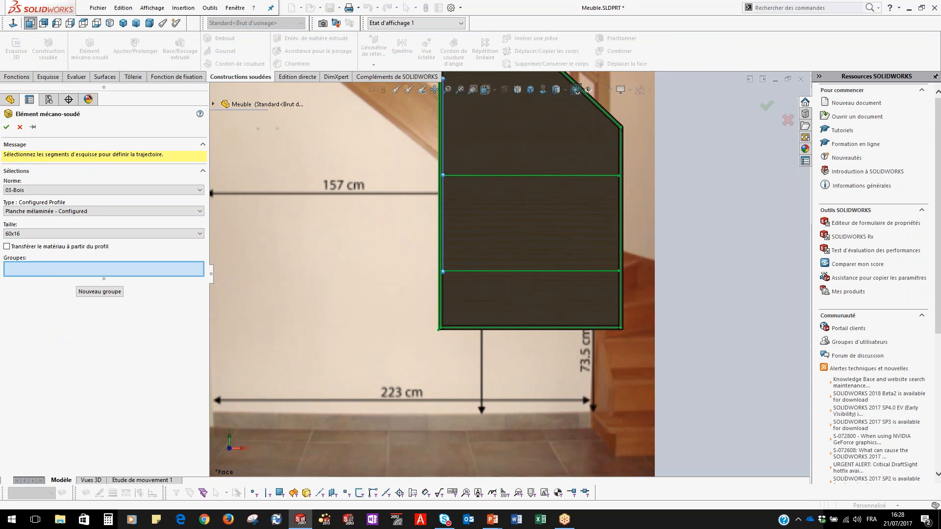
left_click(100, 291)
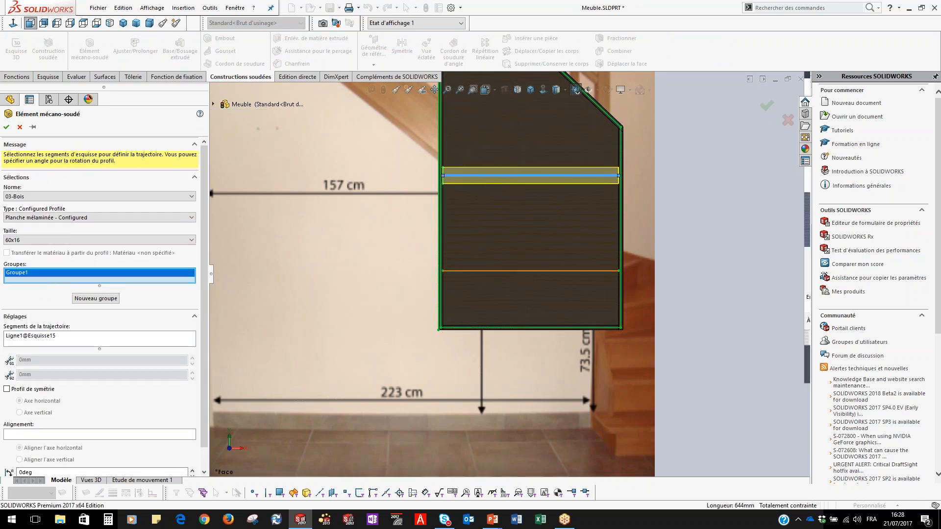
left_click(490, 272)
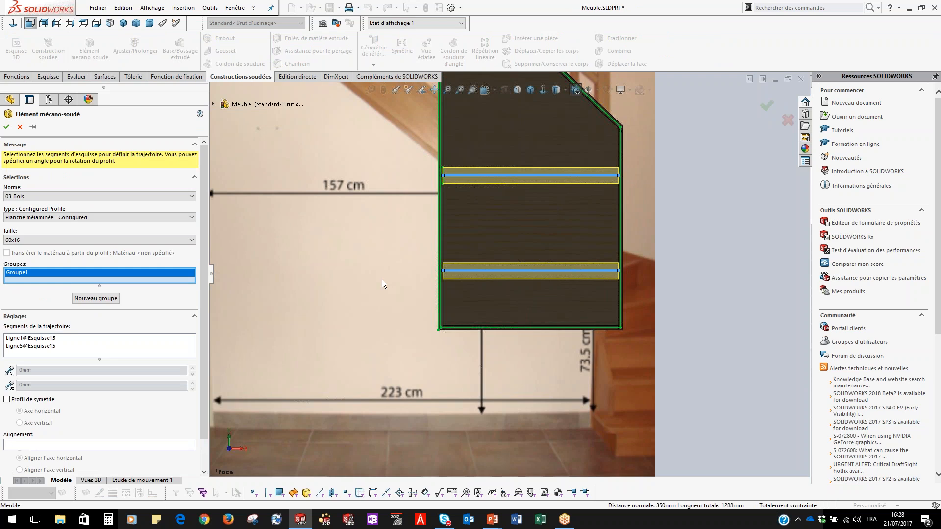
left_click(31, 241)
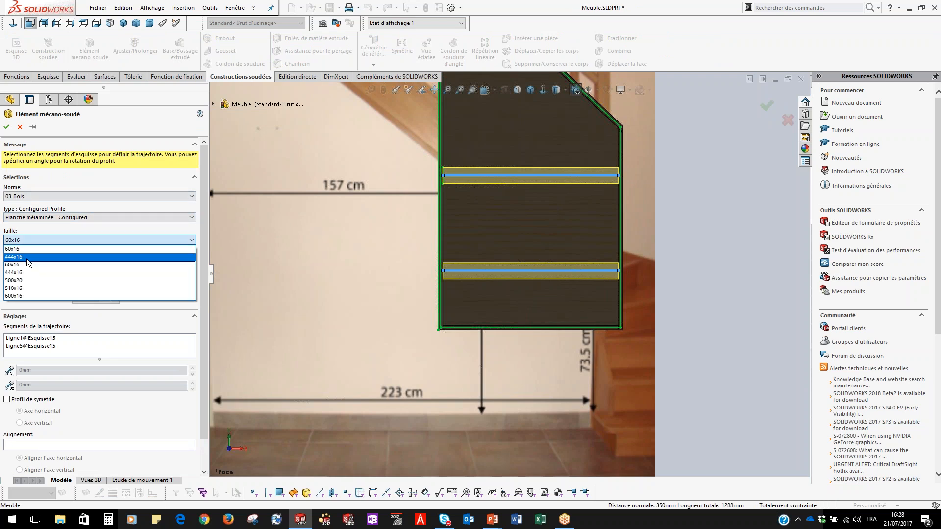
left_click(29, 268)
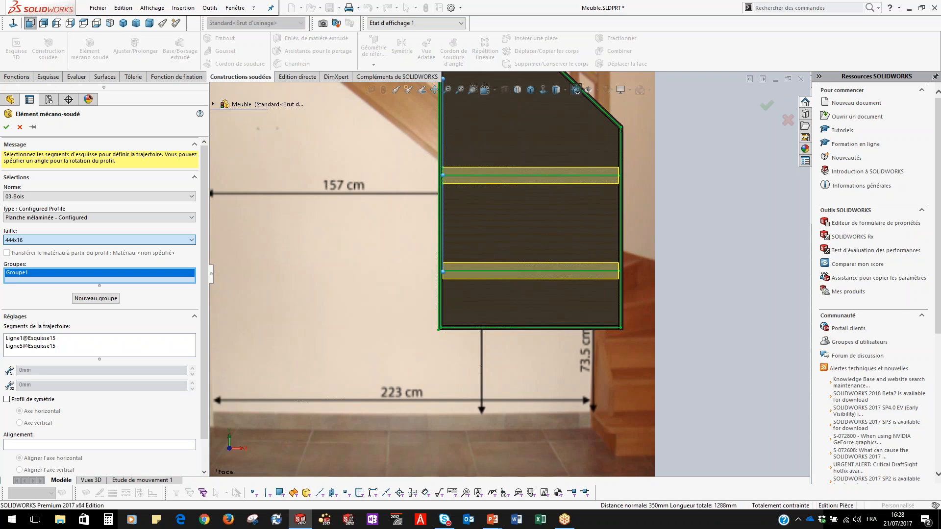
key("Return")
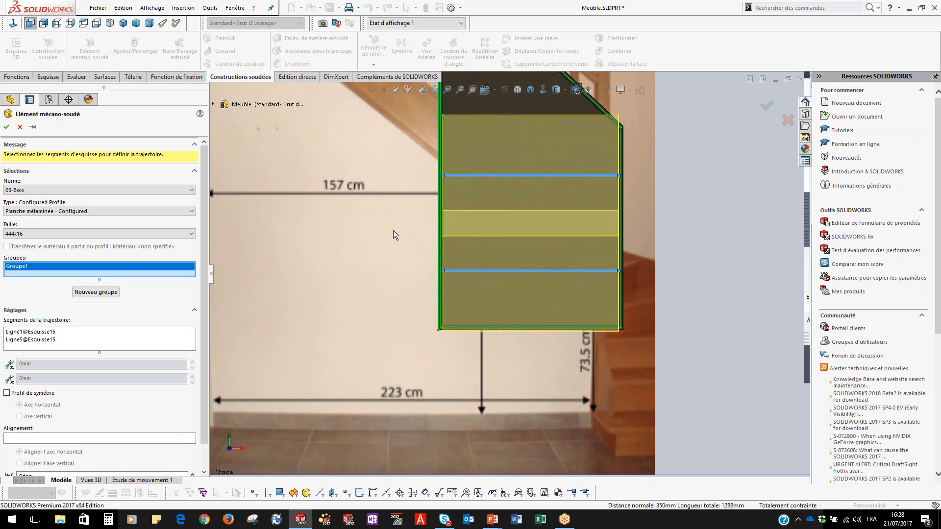
Rotate the shelf profile to 90 degrees and position it by the midpoint of its front short side
middle_click_drag(393, 230, 206, 210)
scroll(162, 318, "down", 2)
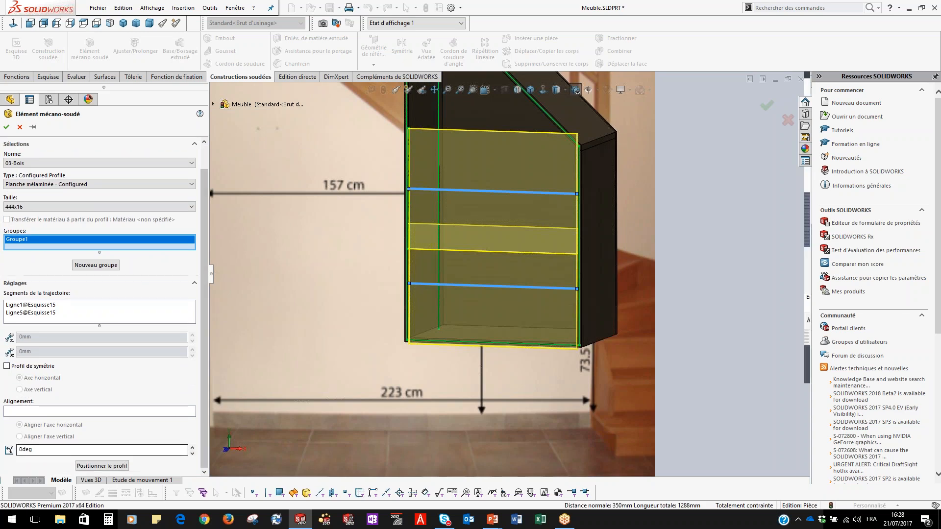
left_click(108, 462)
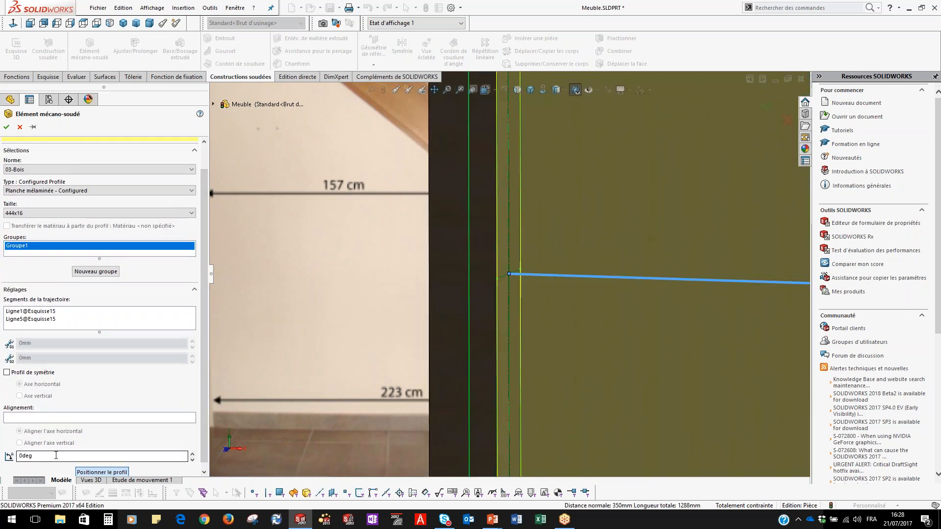
type("90")
key("Return")
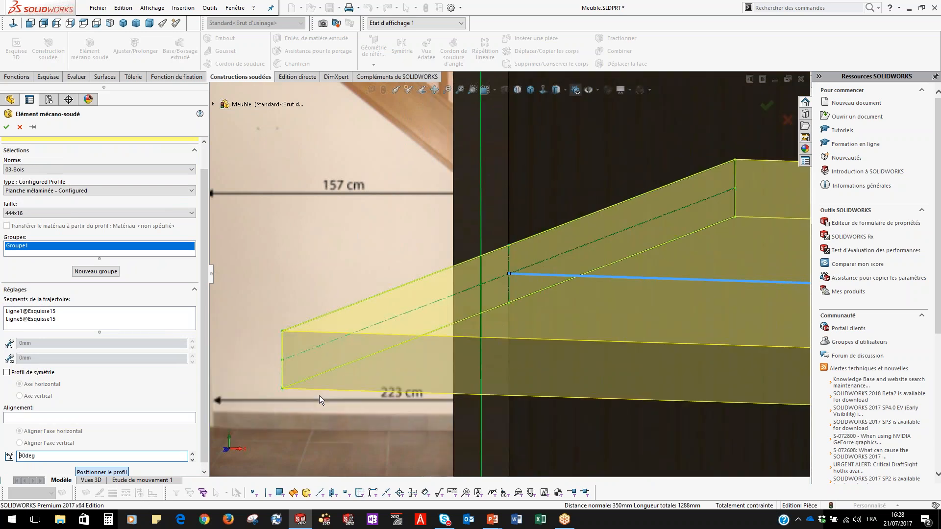
left_click(321, 347)
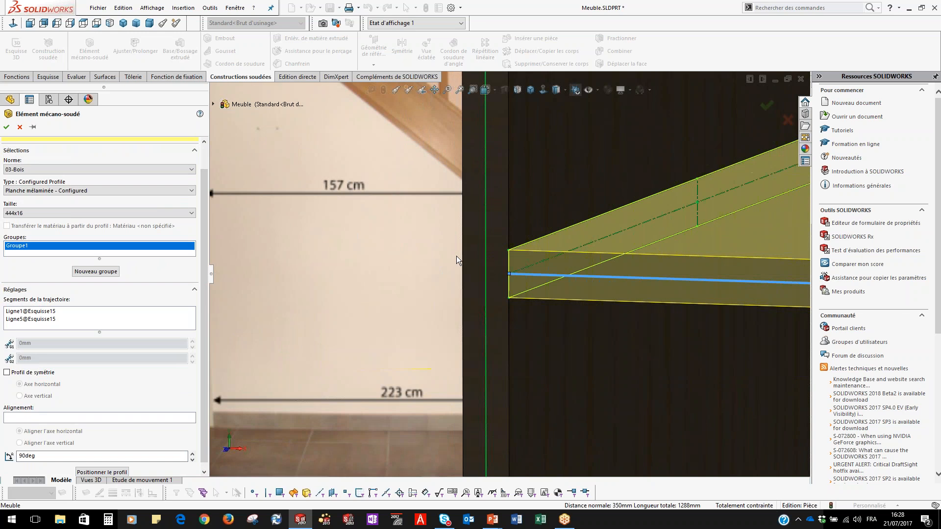
Validate the structural member to create the two 444x16 melamine shelves
scroll(636, 231, "up", 4)
middle_click_drag(636, 230, 620, 260)
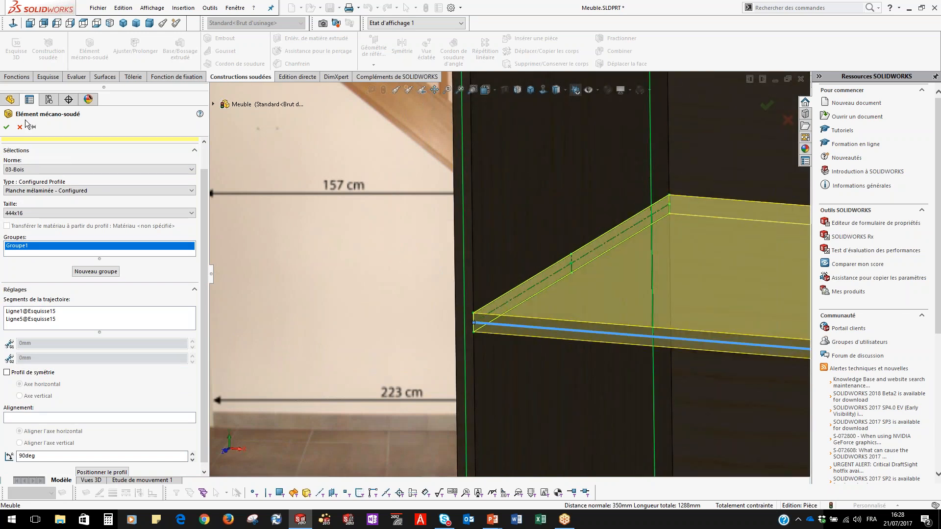
left_click(7, 130)
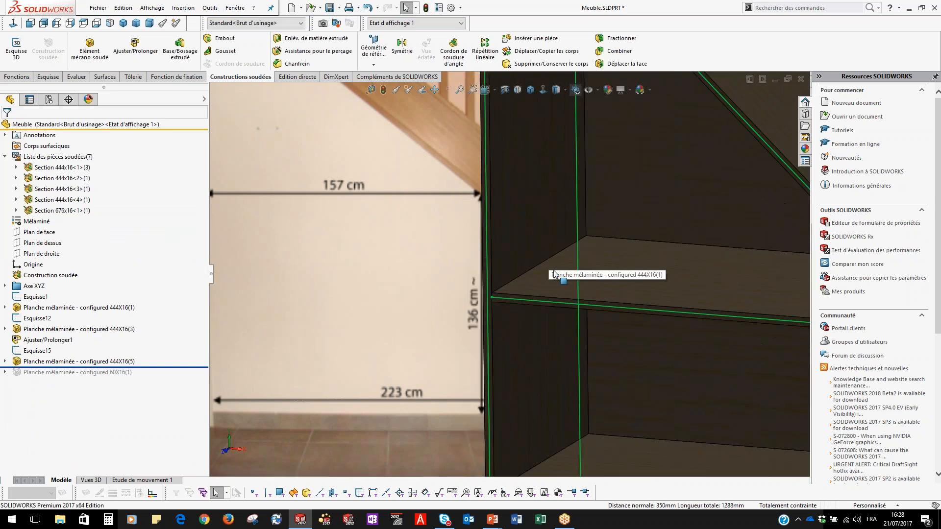
Measure the distance between the back panel and the front of the side panel, and the length of the shelf's side edge
scroll(592, 235, "down", 5)
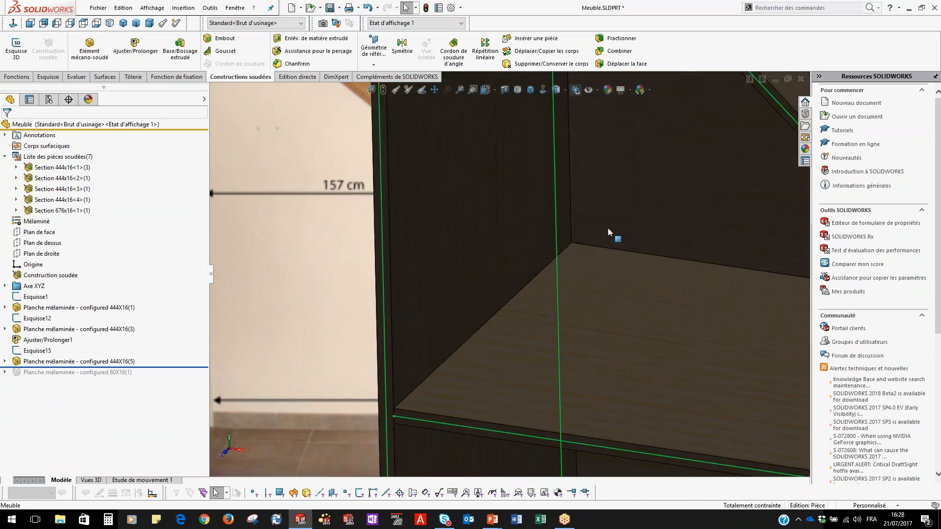
left_click(607, 229)
left_click(377, 308, "ctrl")
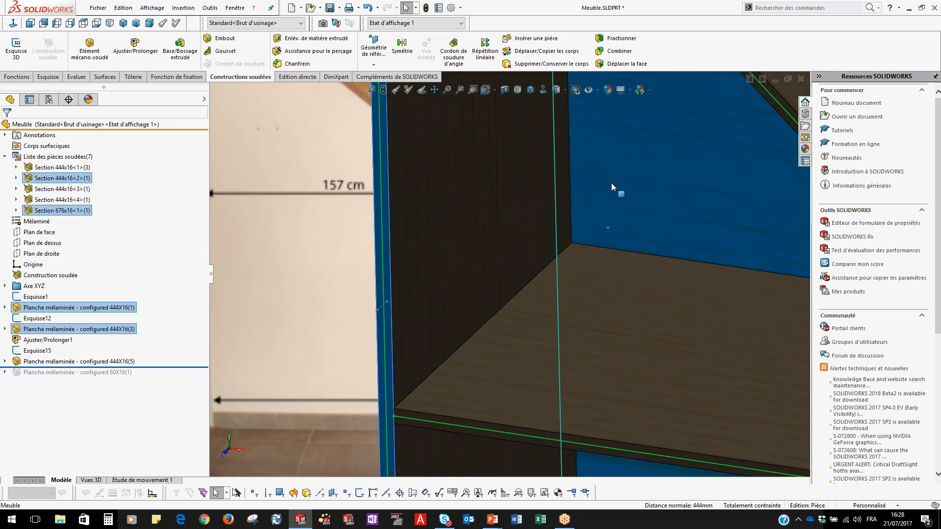
left_click(468, 338)
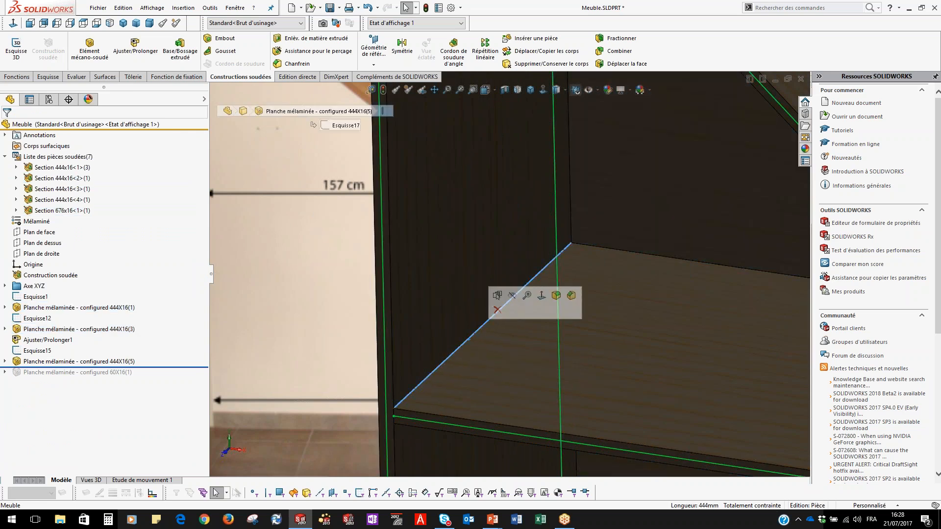
scroll(460, 283, "up", 3)
key("Escape")
scroll(460, 283, "up", 3)
middle_click_drag(517, 294, 535, 284)
scroll(441, 304, "up", 5)
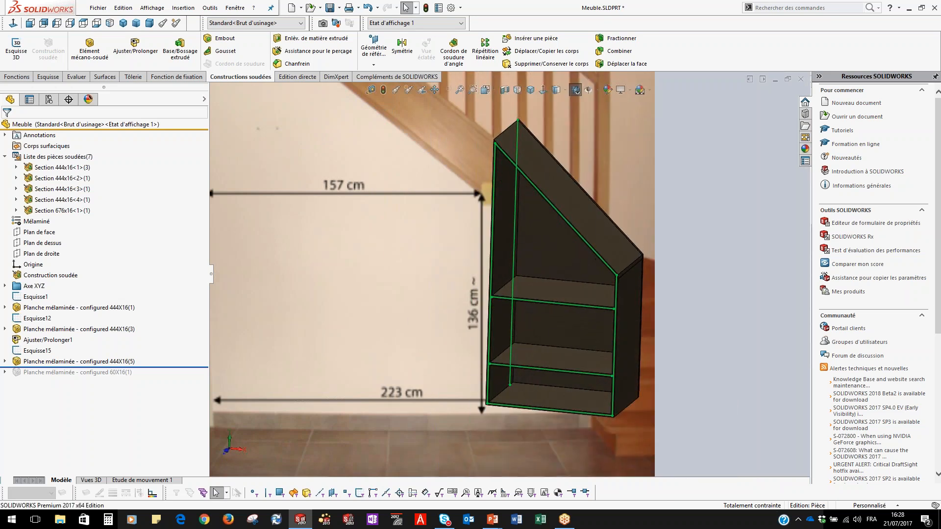
Roll the feature history forward past the 60x16 front frame and align the cabinet's front view with the staircase photo
left_click_drag(177, 367, 177, 378)
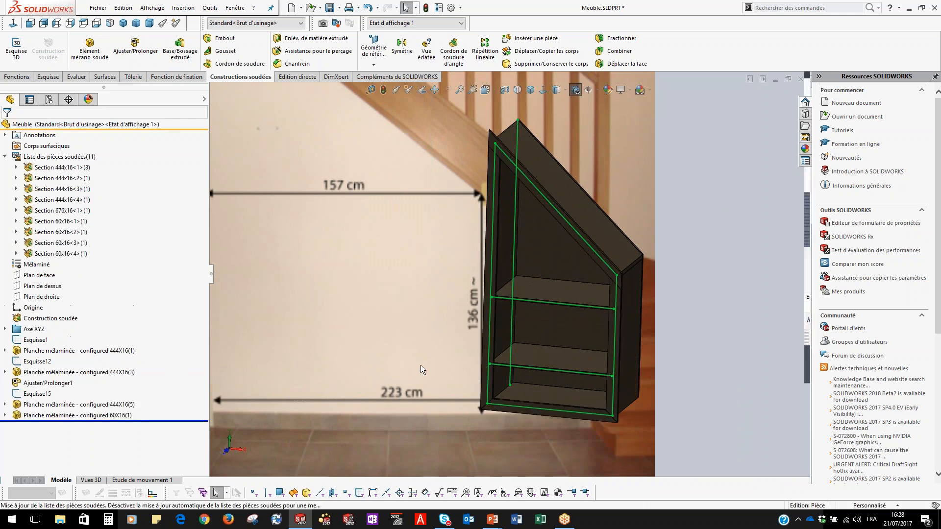
scroll(494, 296, "up", 2)
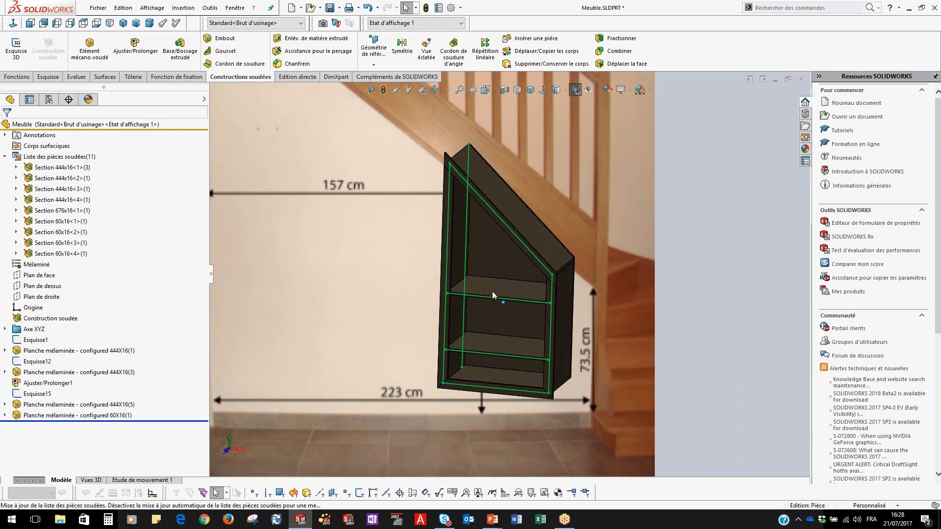
middle_click_drag(495, 296, 517, 280)
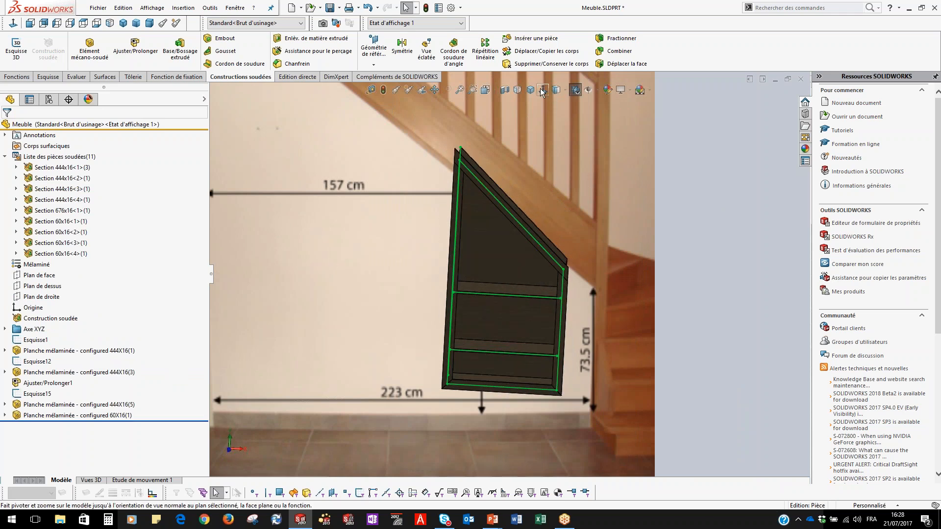
left_click(31, 23)
middle_click_drag(470, 244, 493, 301, "ctrl")
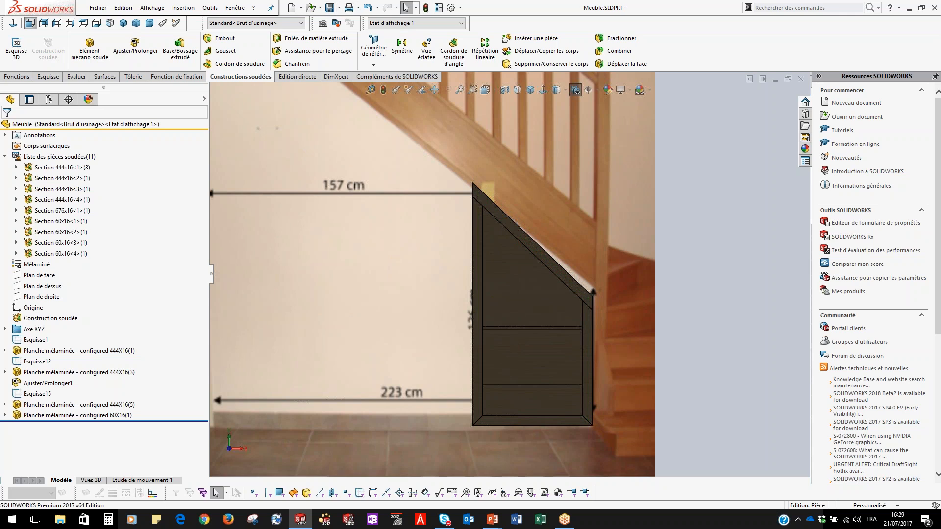
Create a drawing from the cabinet part using the Mise en plan de base template
left_click(98, 7)
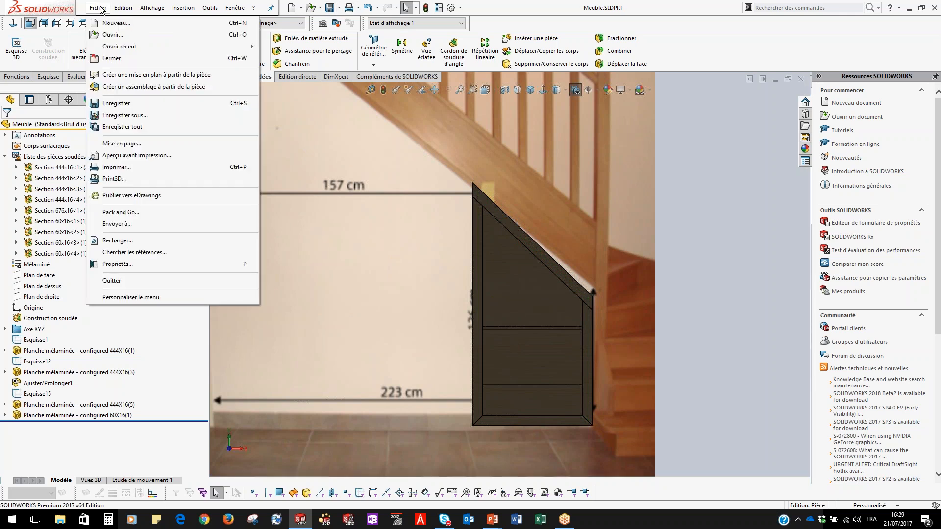
left_click(123, 80)
left_click(227, 165)
left_click(290, 192)
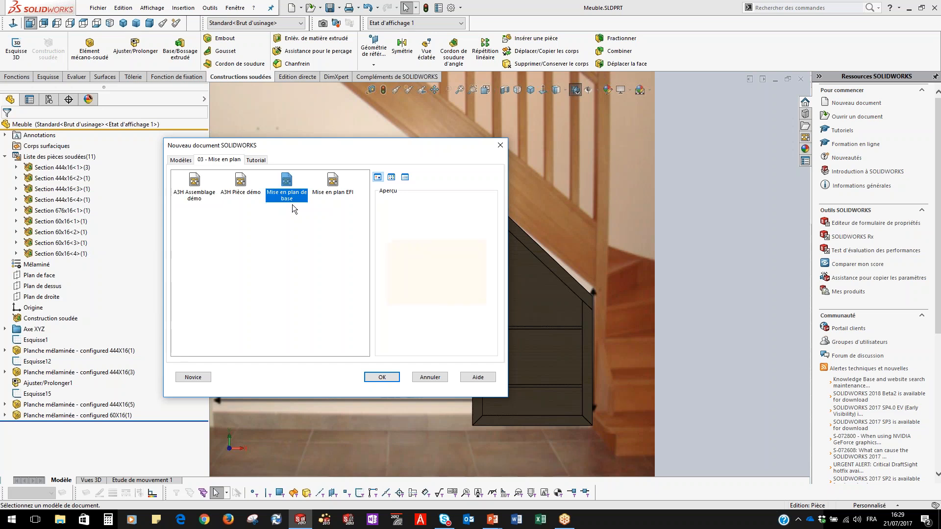
double_click(289, 191)
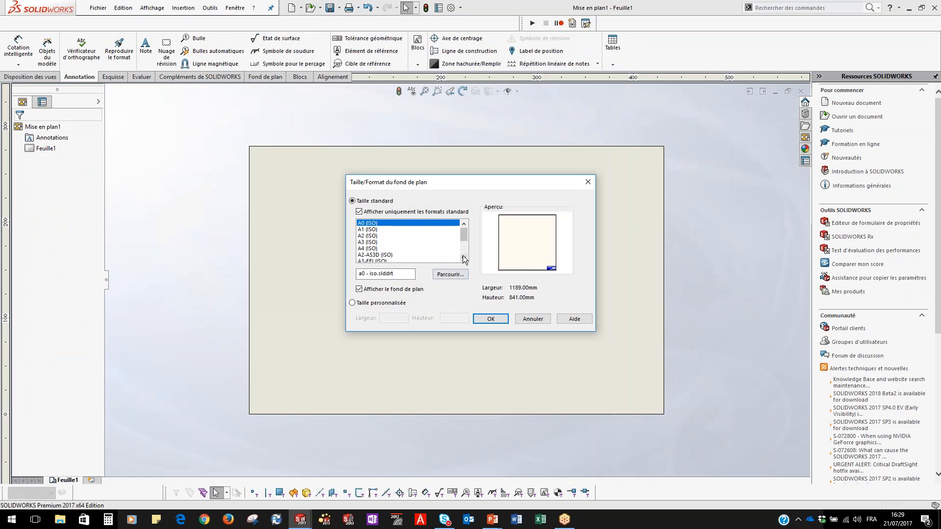
Set the drawing's sheet format to A3H-AS3D (ISO), keeping the standard size and sheet format display
left_click(464, 258)
left_click(463, 258)
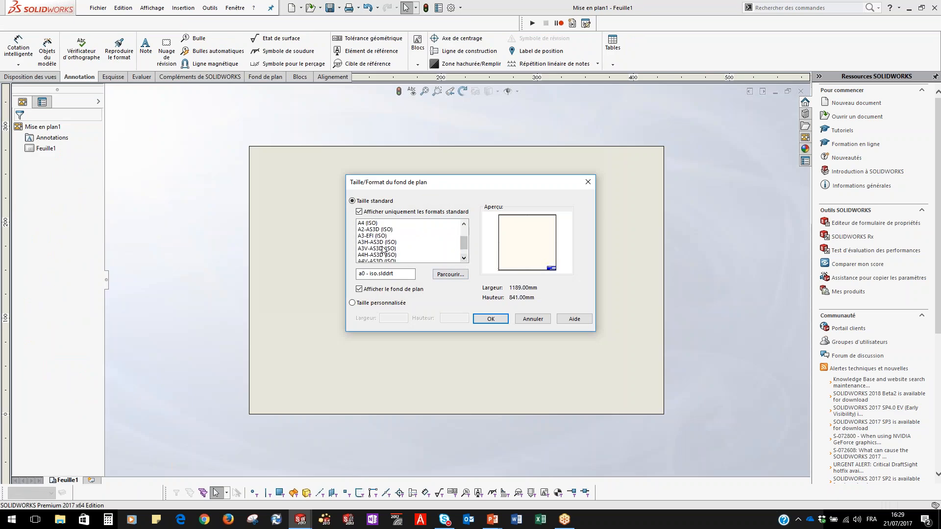
left_click(380, 243)
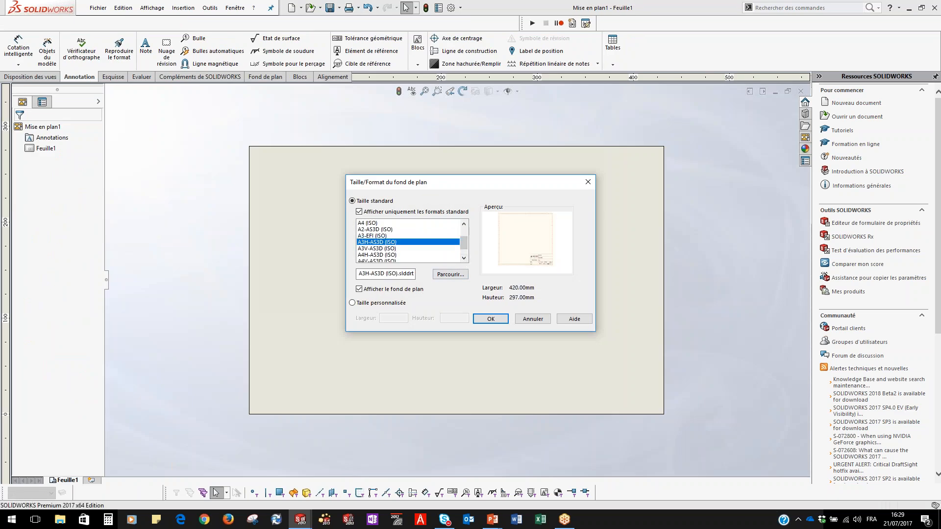
left_click(490, 319)
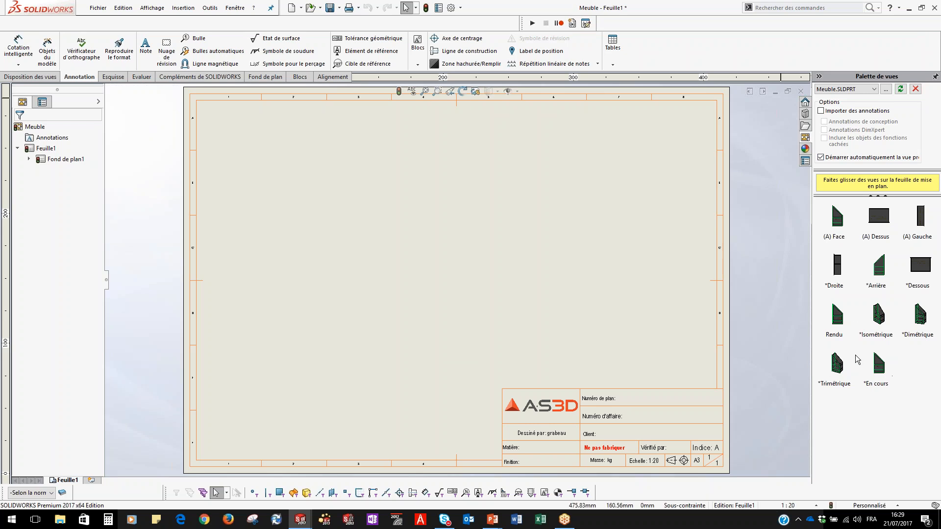
Place the cabinet's trimetric view on the sheet and shift it left of the sheet's centre
left_click_drag(837, 371, 417, 262)
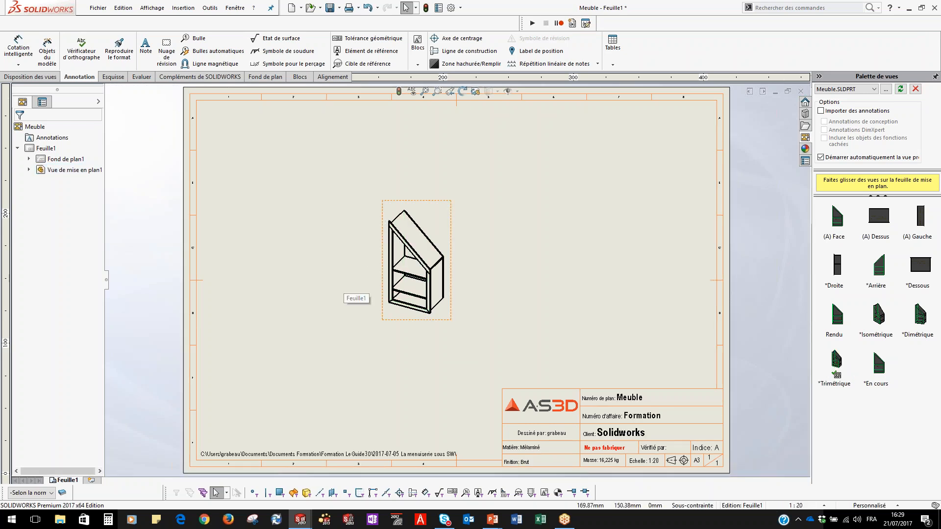
scroll(384, 282, "down", 1)
scroll(382, 279, "down", 1)
left_click_drag(381, 331, 341, 354)
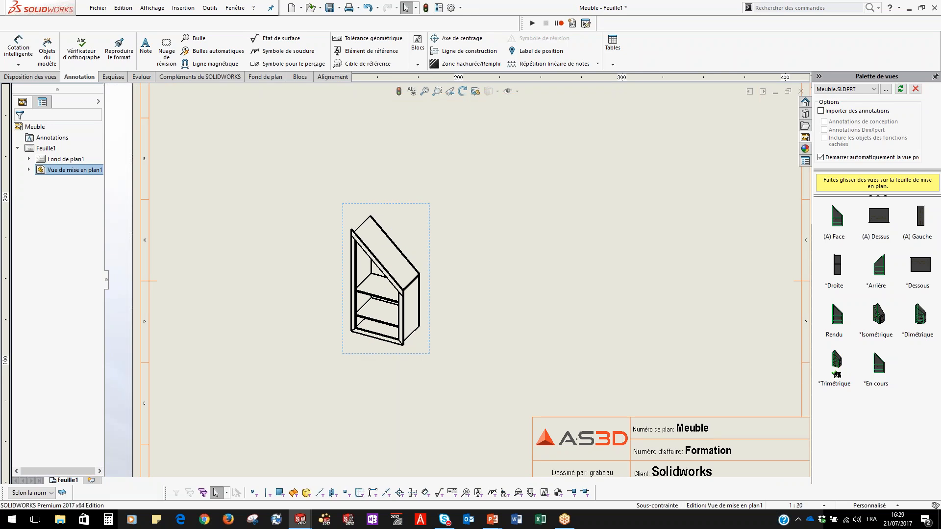
Insert a weldment cut list for the trimetric view with the cut list template, placing it at the view's upper right
left_click(611, 62)
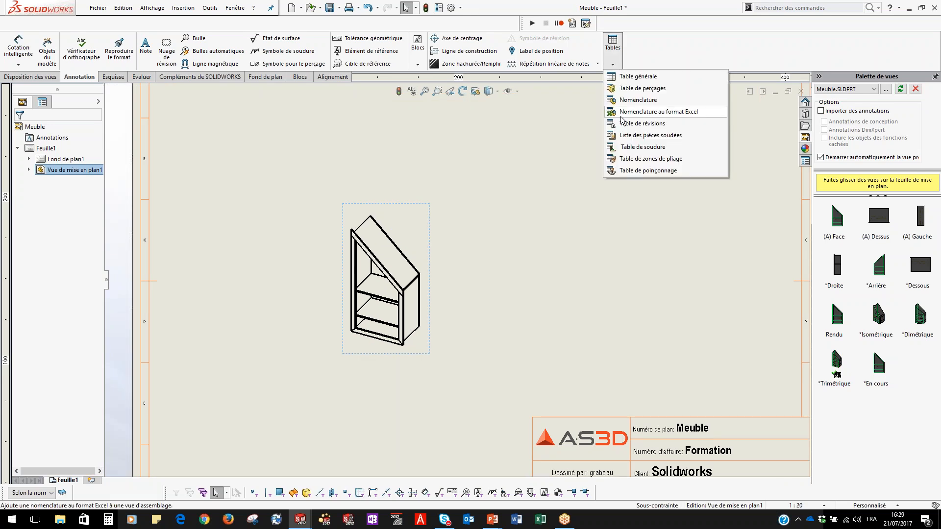
left_click(629, 139)
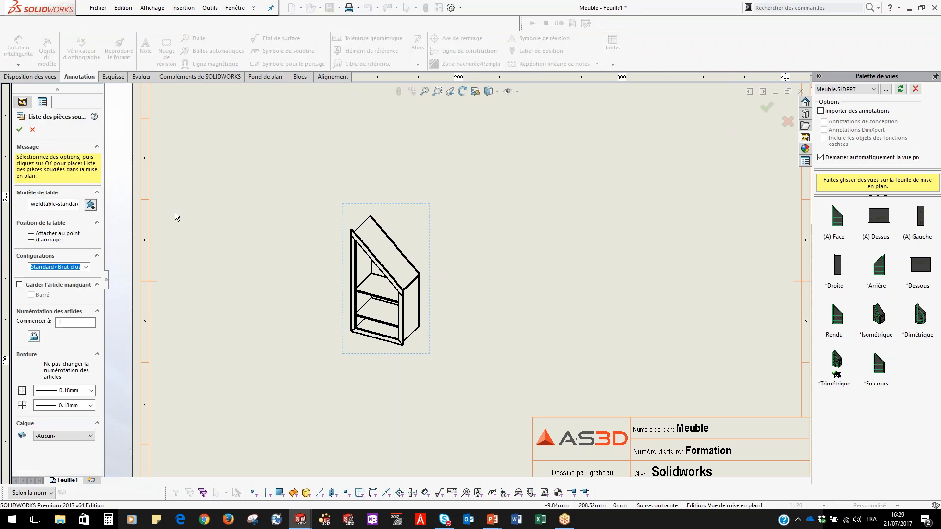
left_click(494, 288)
left_click(712, 366)
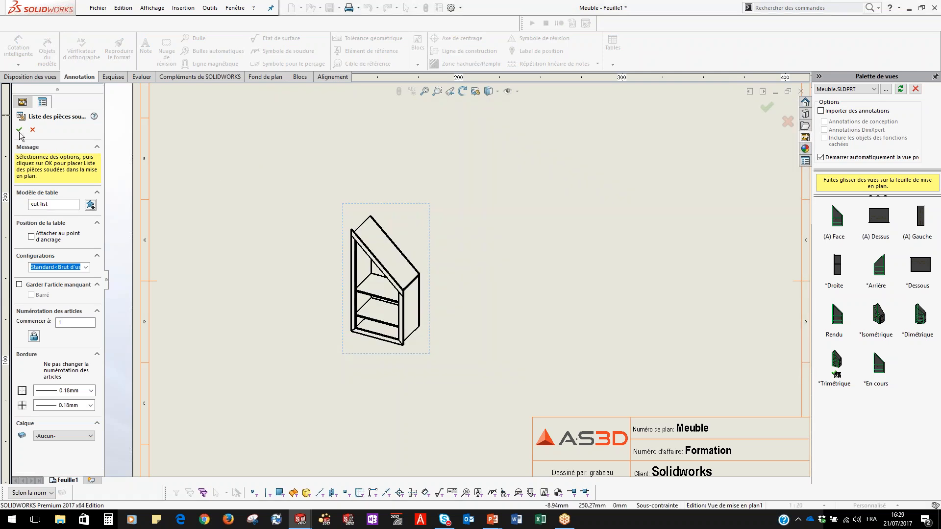
left_click(19, 129)
left_click(413, 150)
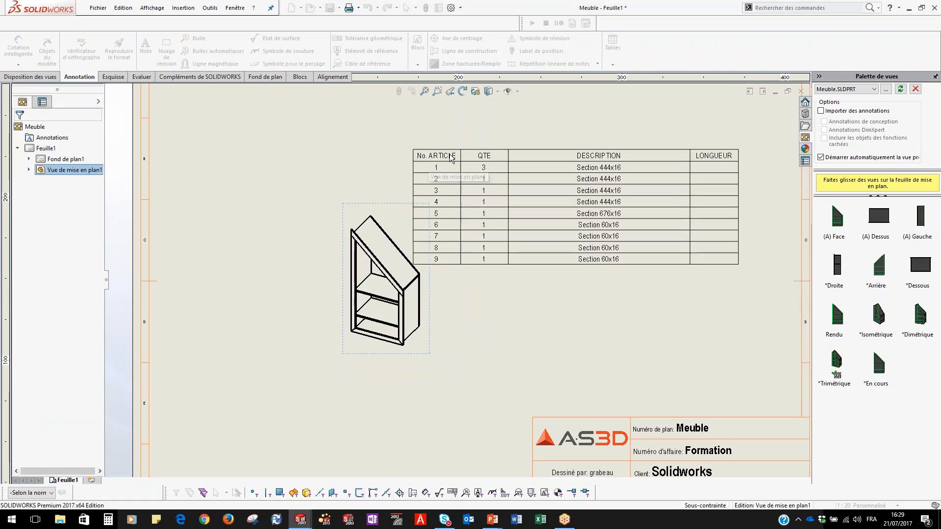
Shrink the cut list table by its lower-right corner to a more compact width
mouse_move(408, 145)
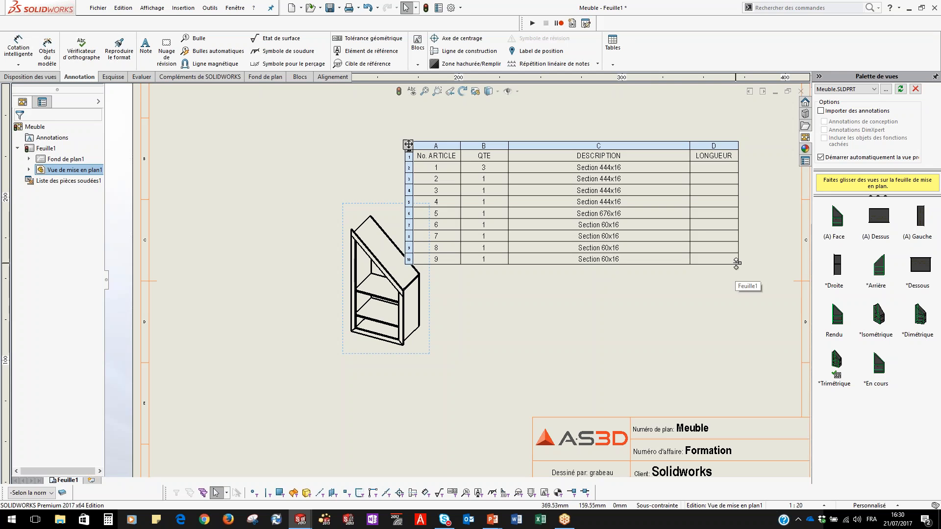
left_click_drag(736, 264, 594, 254)
mouse_move(408, 144)
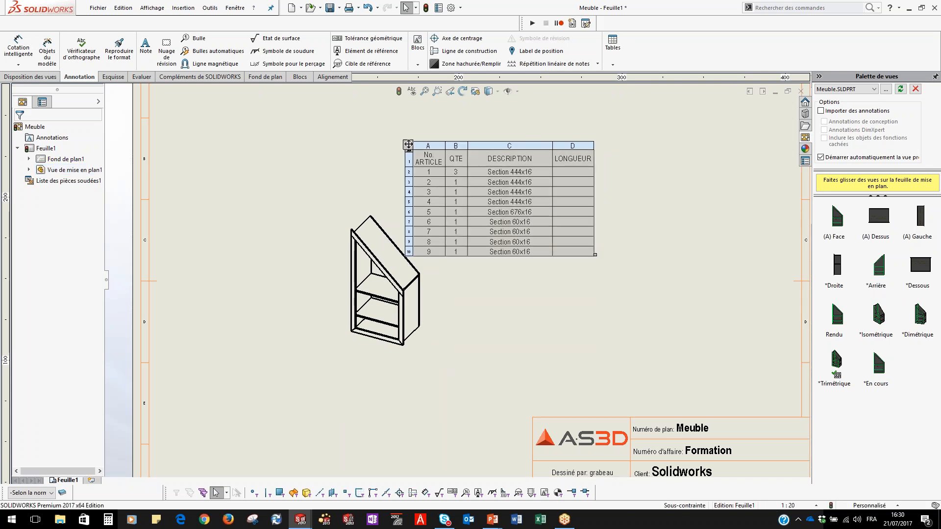
Link the last column of the cut list table to the cut list item property LONGUEUR
left_click(578, 142)
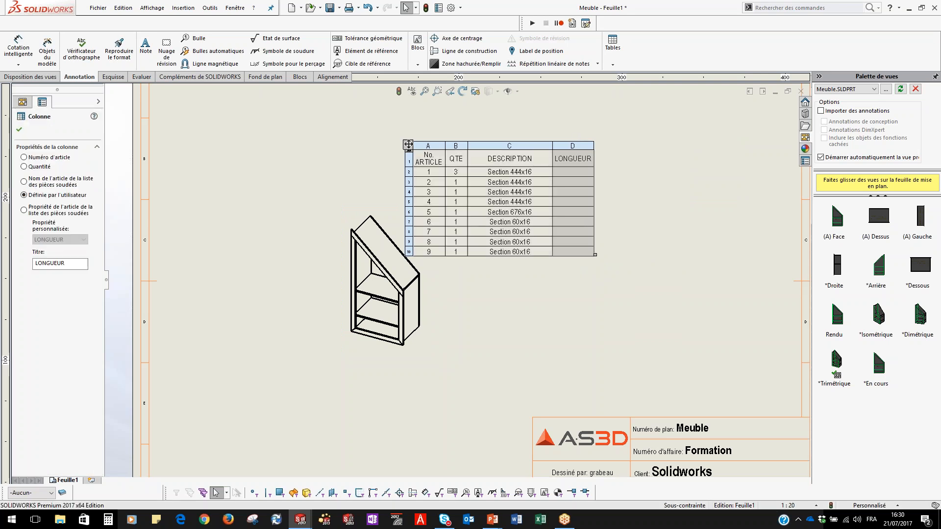
left_click(53, 214)
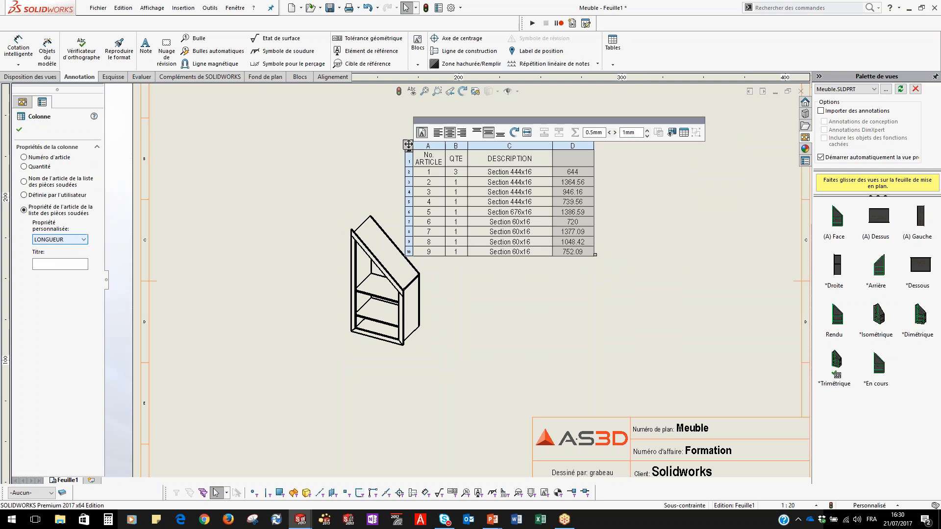
left_click(54, 240)
left_click(54, 252)
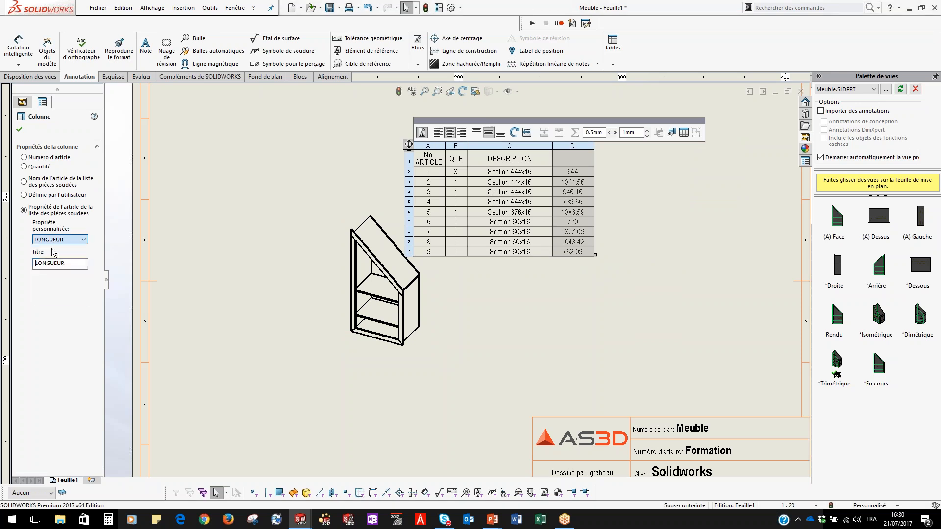
Insert a column right of LONGUEUR and link it to the cut list item property ANGLE1
right_click(579, 144)
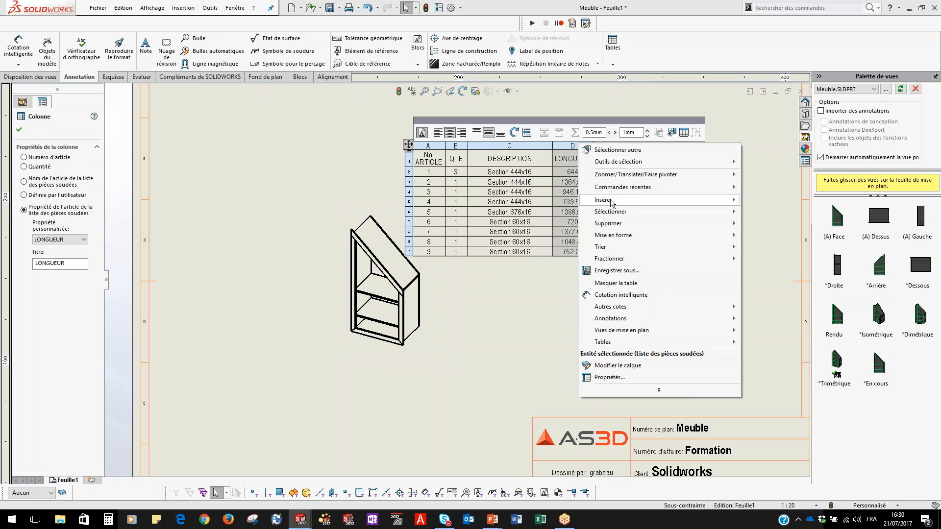
mouse_move(607, 200)
left_click(774, 200)
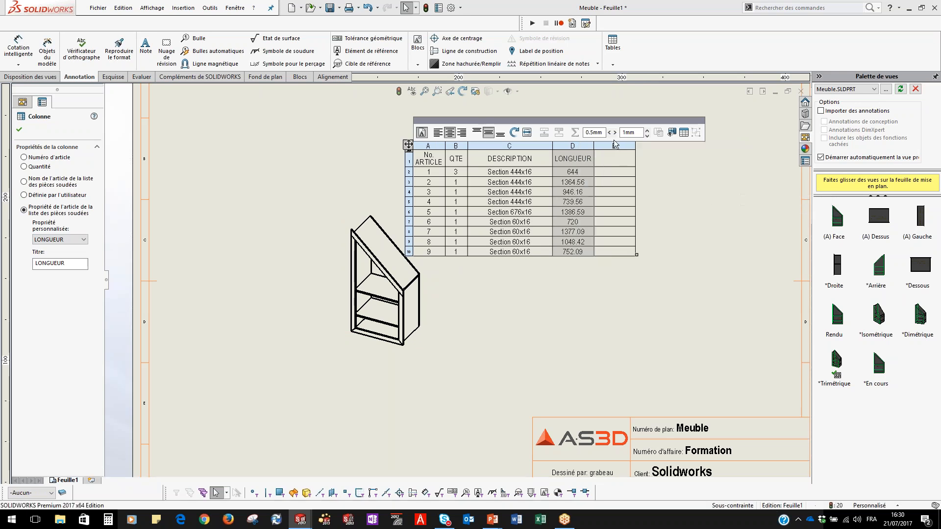
left_click(612, 145)
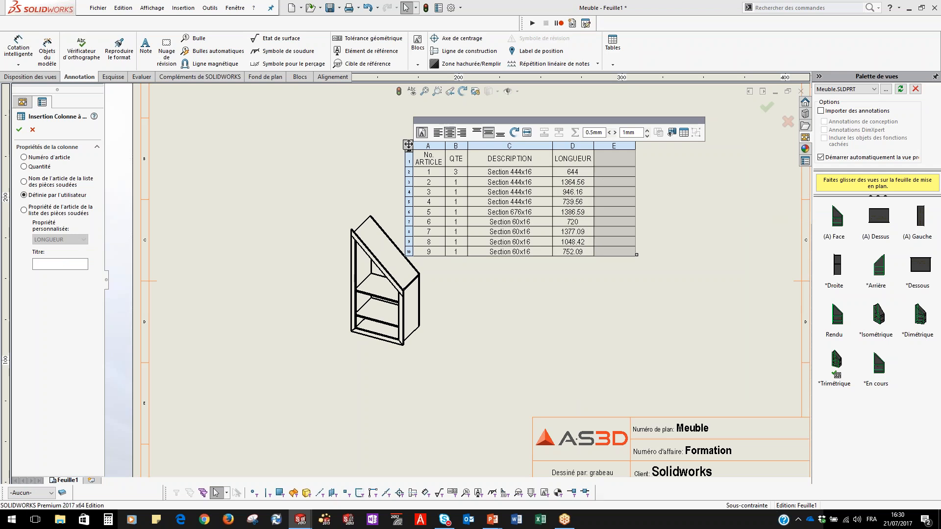
left_click(23, 210)
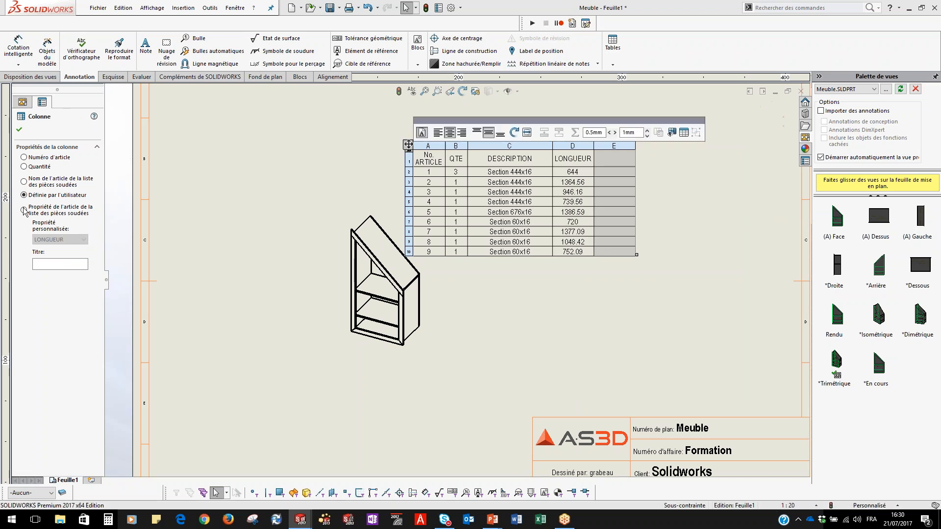
left_click(60, 239)
left_click(65, 255)
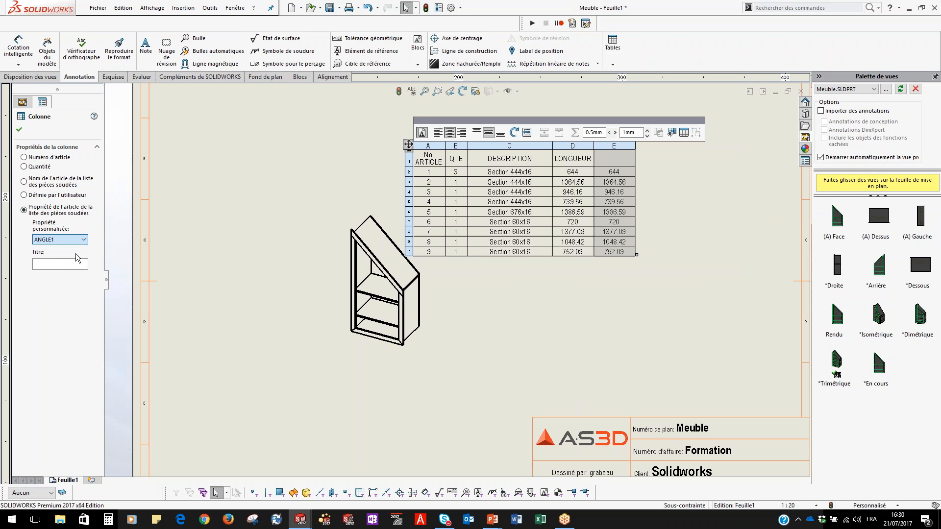
Insert a column right of ANGLE1 in the cut list table and link it to the cut list item property ANGLE2
right_click(619, 143)
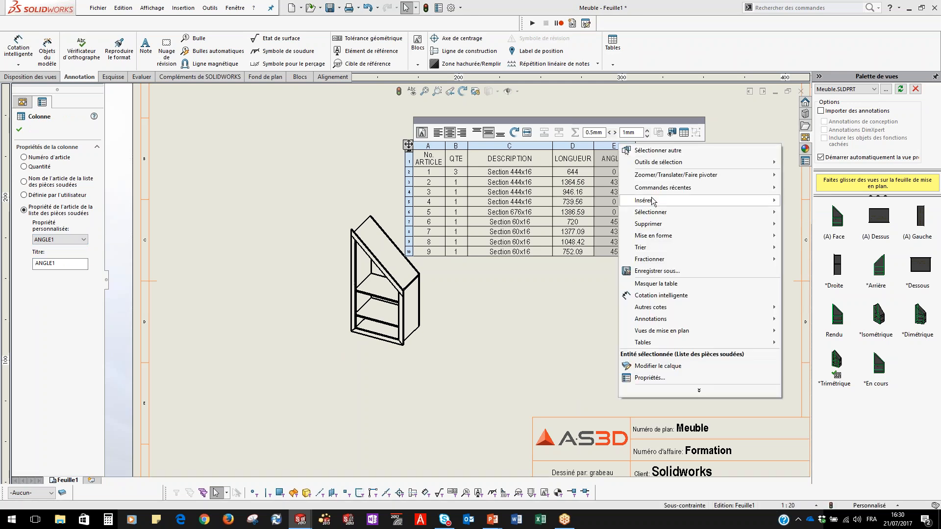
mouse_move(656, 201)
left_click(799, 201)
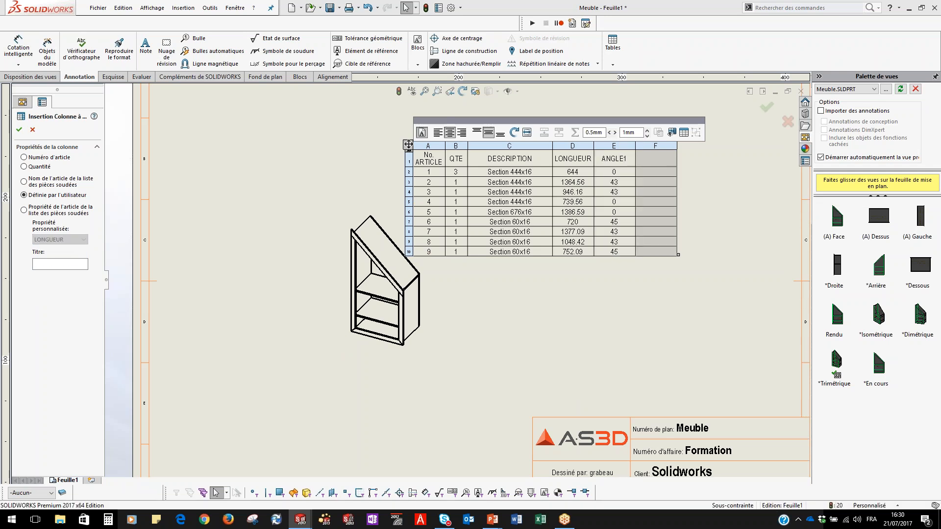
left_click(54, 212)
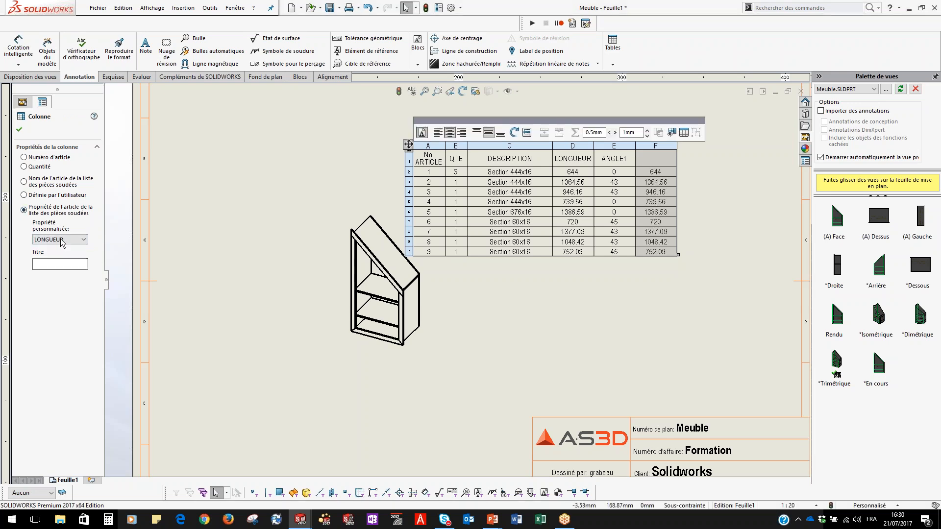
left_click(62, 239)
left_click(49, 260)
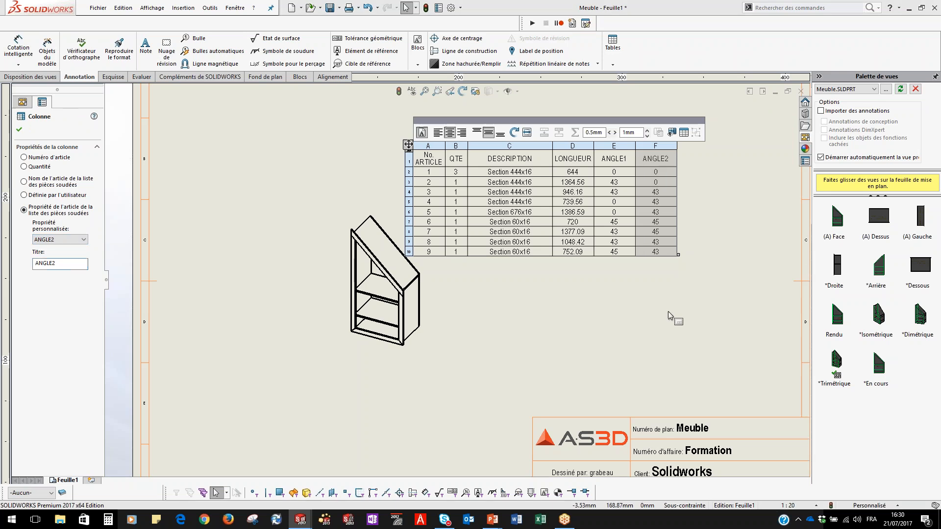
left_click(685, 272)
Move the cut list table into the upper-right corner of the sheet, just inside the border
scroll(702, 186, "down", 2)
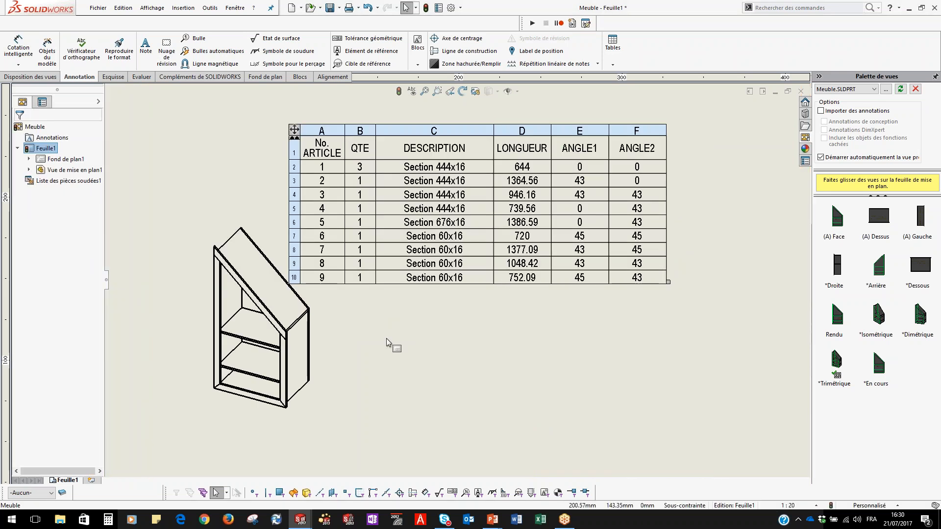
left_click_drag(295, 130, 388, 119)
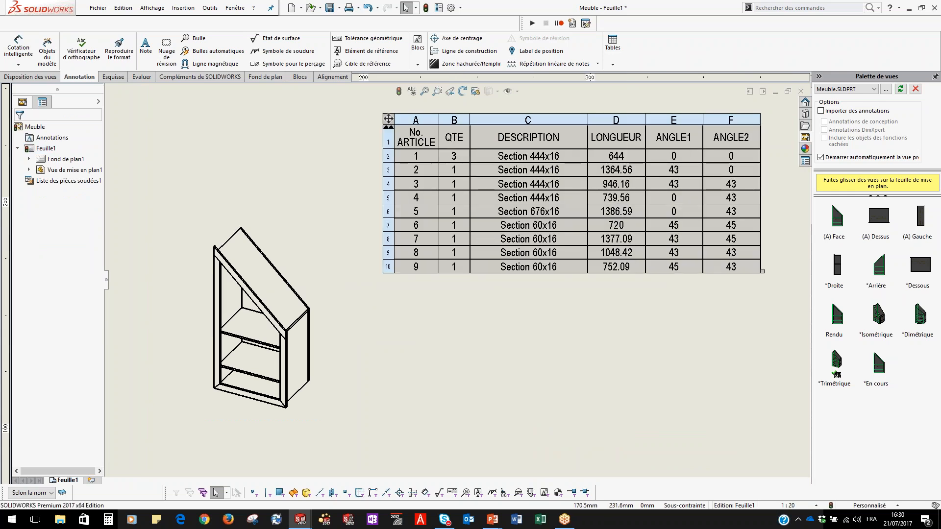
scroll(421, 193, "up", 3)
left_click_drag(416, 185, 450, 135)
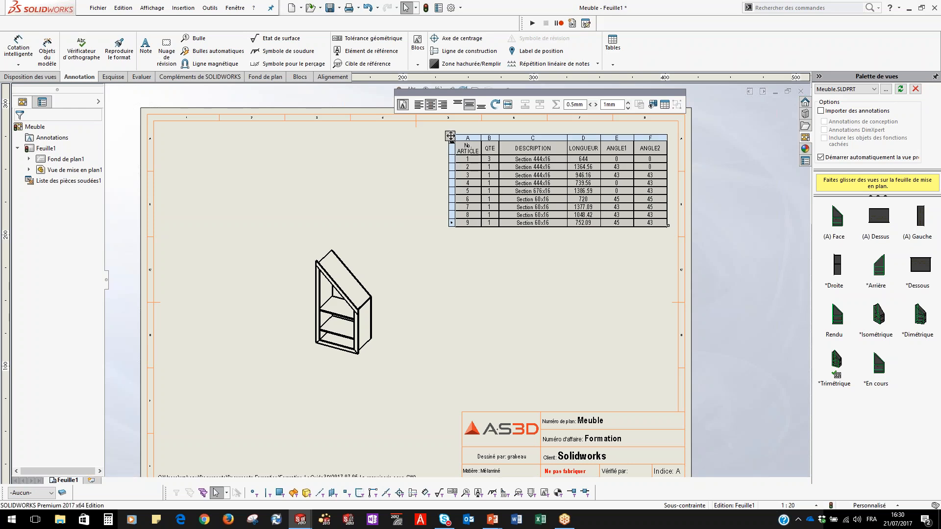
left_click(457, 357)
key("f")
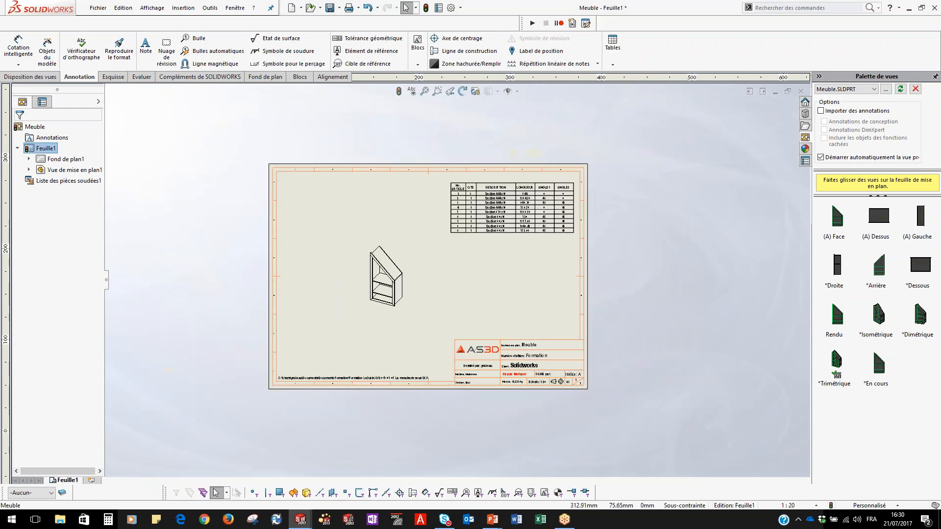
Set the sheet scale to 1:10 and move the trimetric view a little to the left on the sheet
left_click(789, 505)
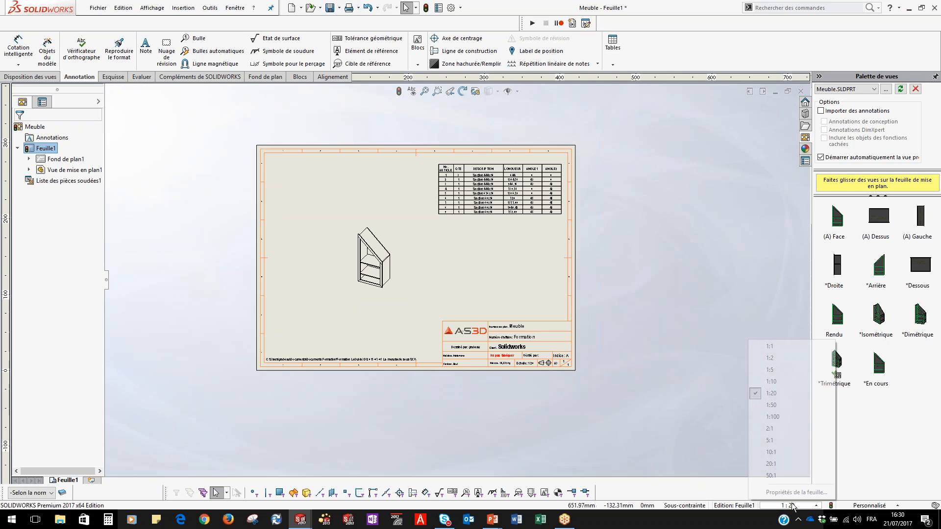
left_click(771, 370)
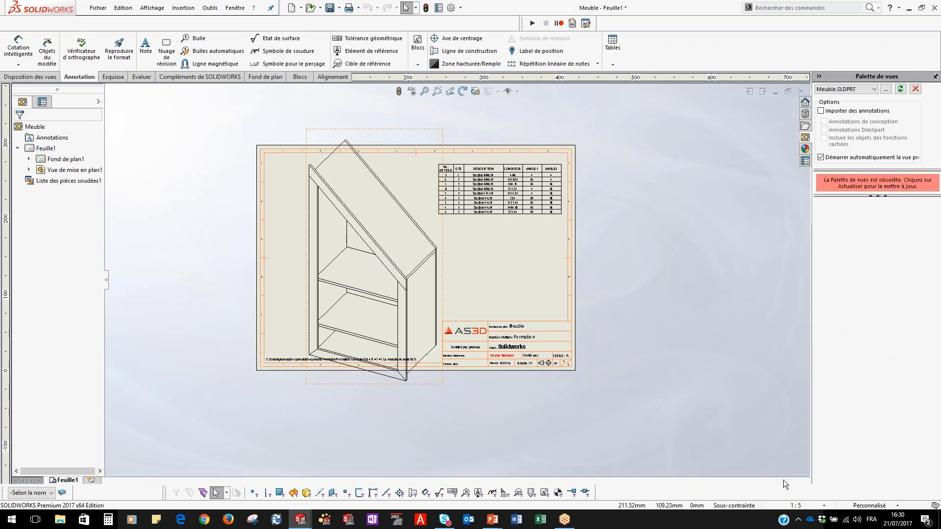
left_click(789, 505)
left_click(777, 382)
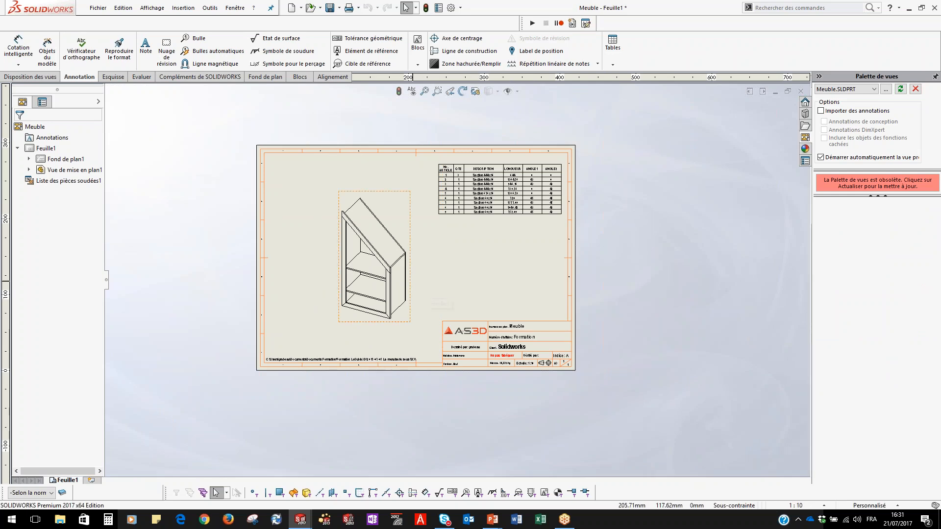
left_click_drag(389, 292, 354, 289)
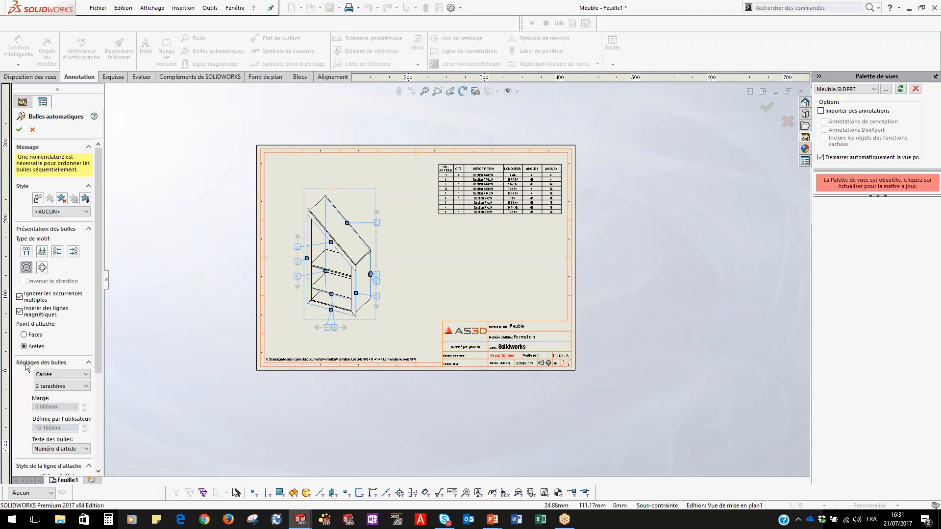
Add automatic square item-number balloons around the trimetric view, attached to edges and aligned with magnetic lines
scroll(310, 236, "up", 2)
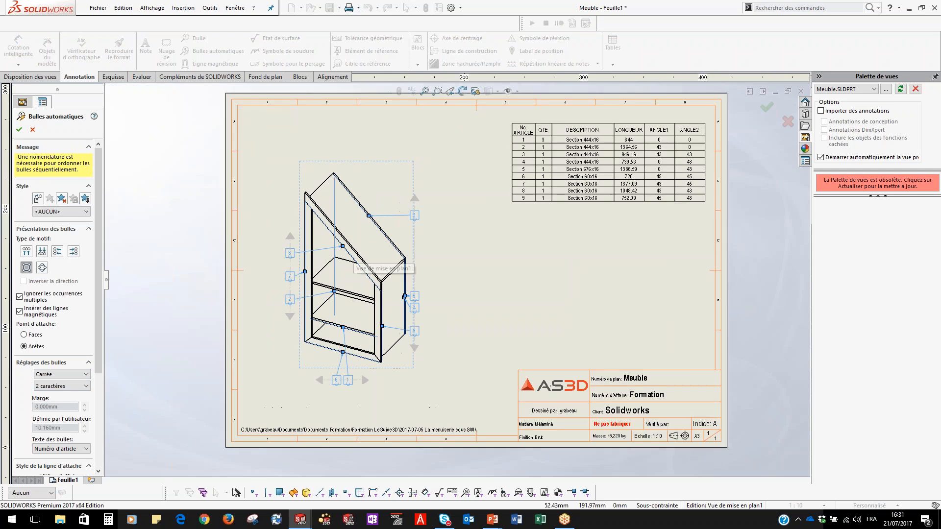
left_click(18, 130)
scroll(437, 298, "up", 2)
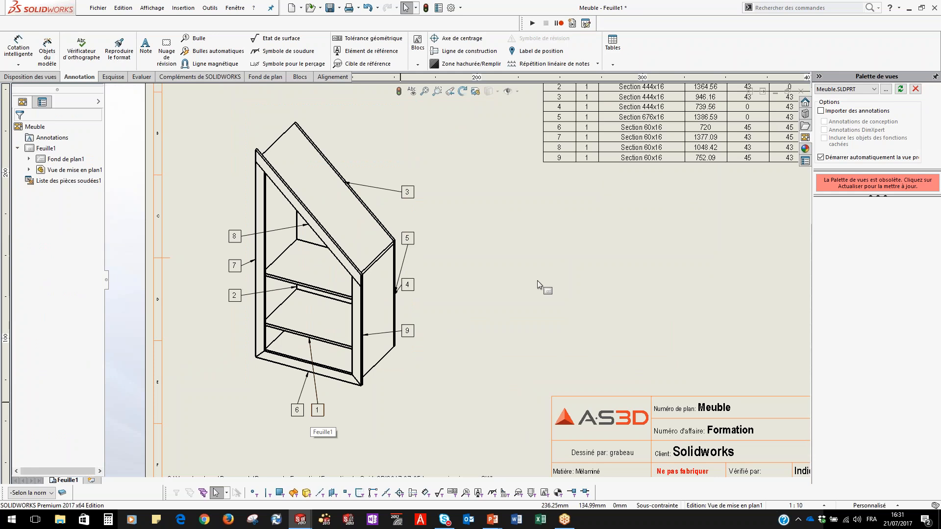
Move the attachment point of balloon 4 from the edge onto the face of the cabinet's right side board
scroll(521, 279, "up", 3)
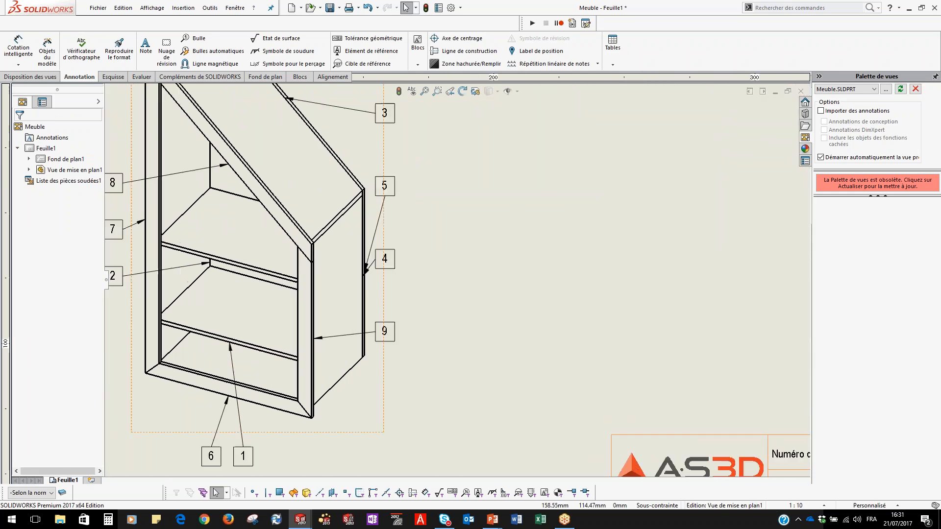
scroll(368, 294, "up", 2)
left_click(364, 259)
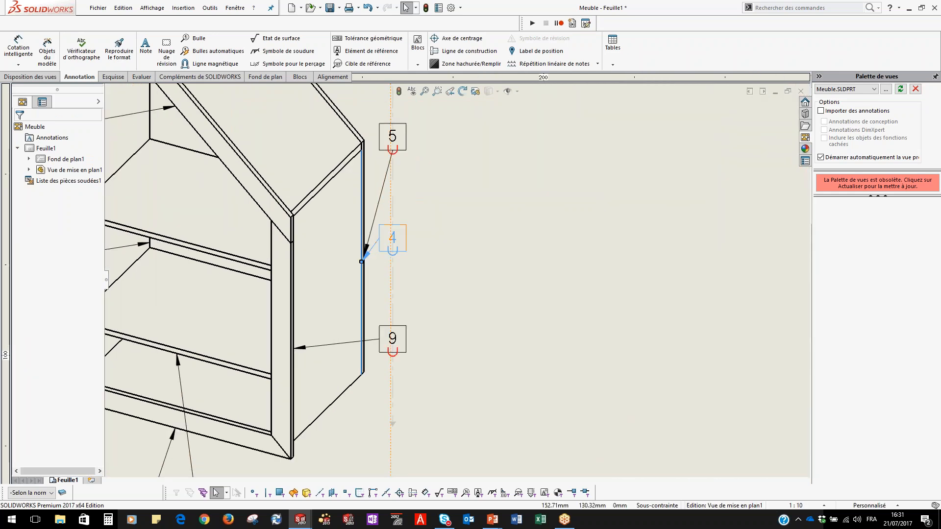
scroll(349, 279, "up", 2)
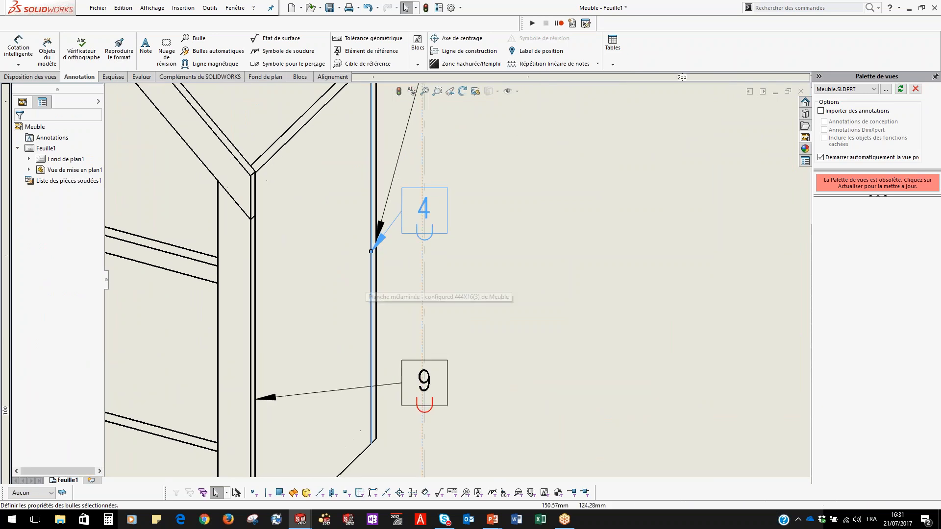
left_click_drag(371, 251, 308, 311)
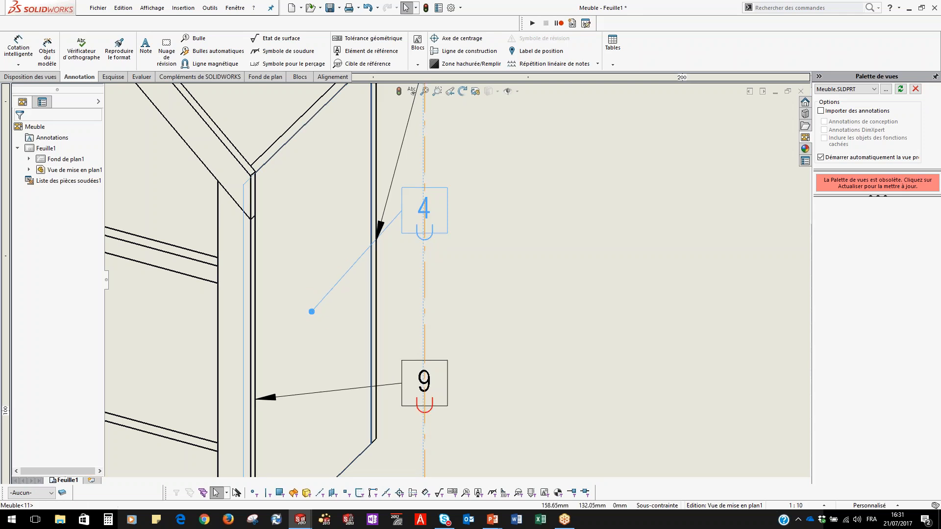
Shorten the magnetic line right of the view from its upper end to bring balloons 3, 5, 4 and 9 closer together
scroll(456, 279, "down", 6)
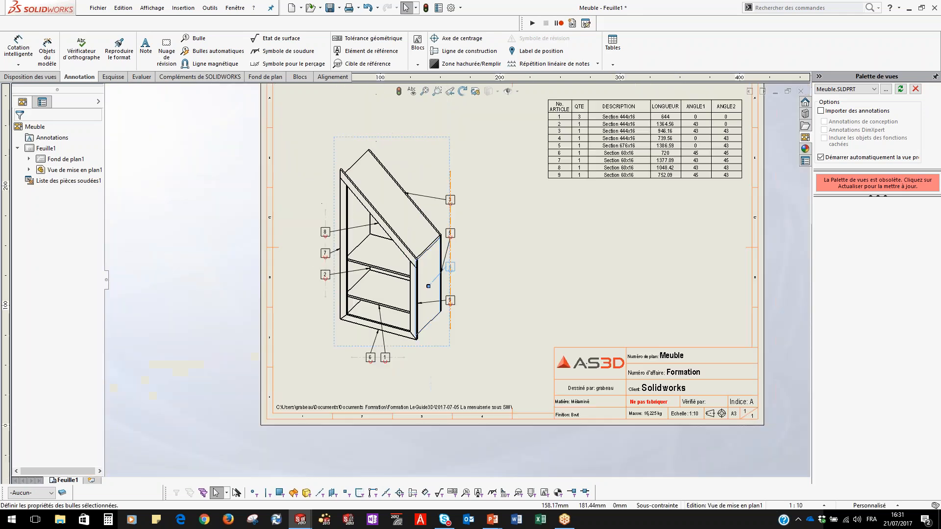
left_click(449, 175)
left_click_drag(451, 175, 448, 204)
left_click(503, 270)
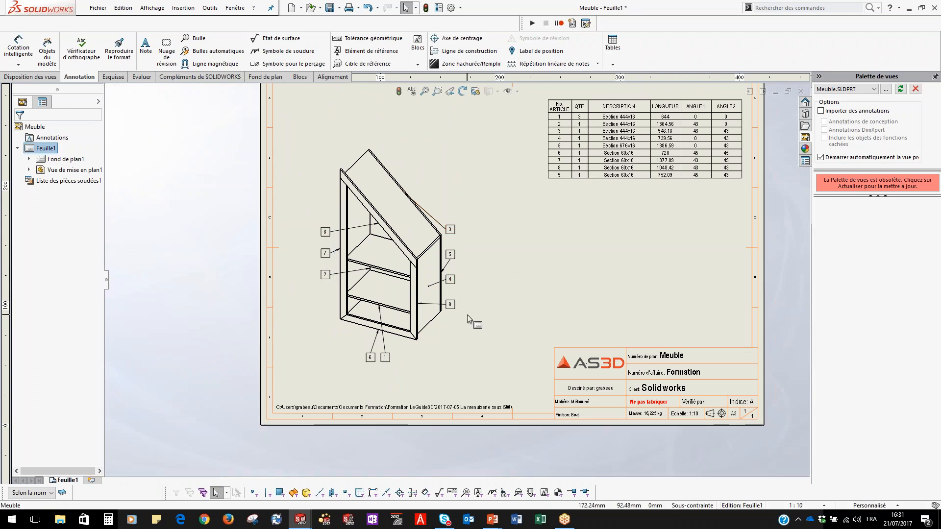
Move the attachment points of balloons 2 and 8 onto the faces of the left side board and the sloped front frame board
scroll(467, 314, "down", 2)
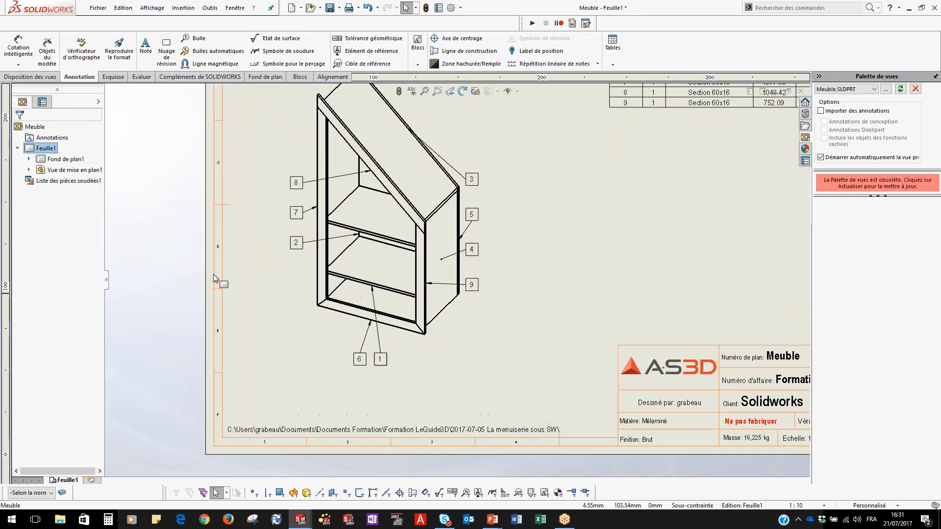
scroll(299, 252, "down", 2)
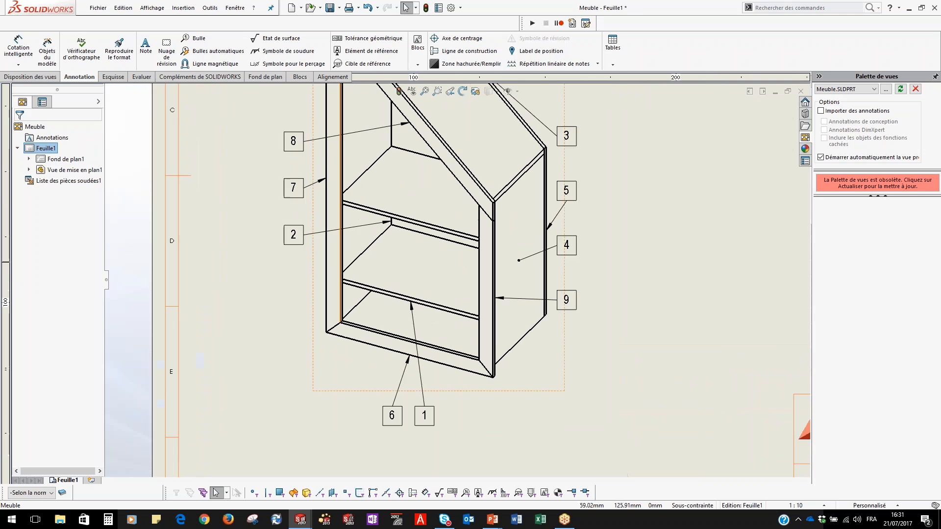
left_click(296, 240)
left_click_drag(391, 221, 368, 225)
key("Escape")
left_click(293, 141)
left_click_drag(409, 122, 410, 114)
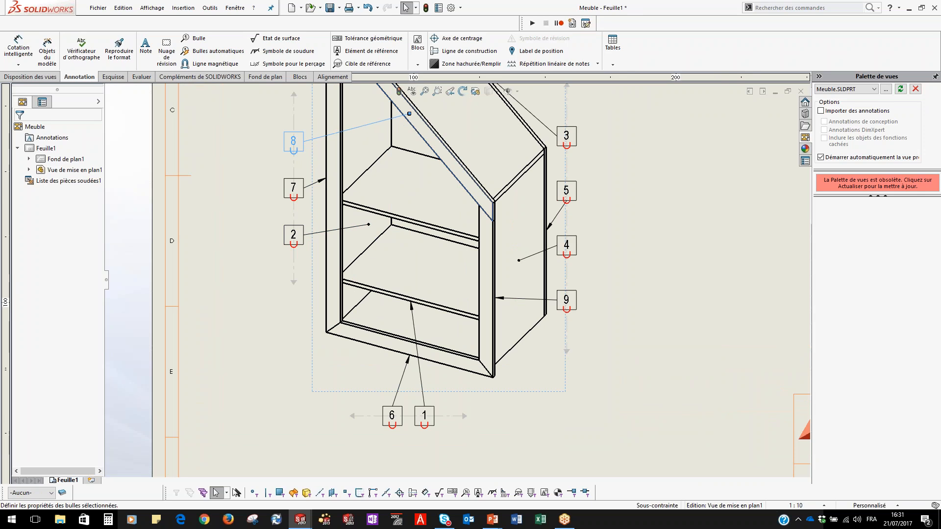
Move the attachment point of balloon 1 from the lower shelf's front edge onto the shelf's top face
scroll(307, 204, "up", 3)
scroll(376, 269, "down", 3)
left_click(460, 308)
left_click_drag(461, 309, 466, 286)
left_click(452, 374)
left_click(678, 377)
left_click(601, 306)
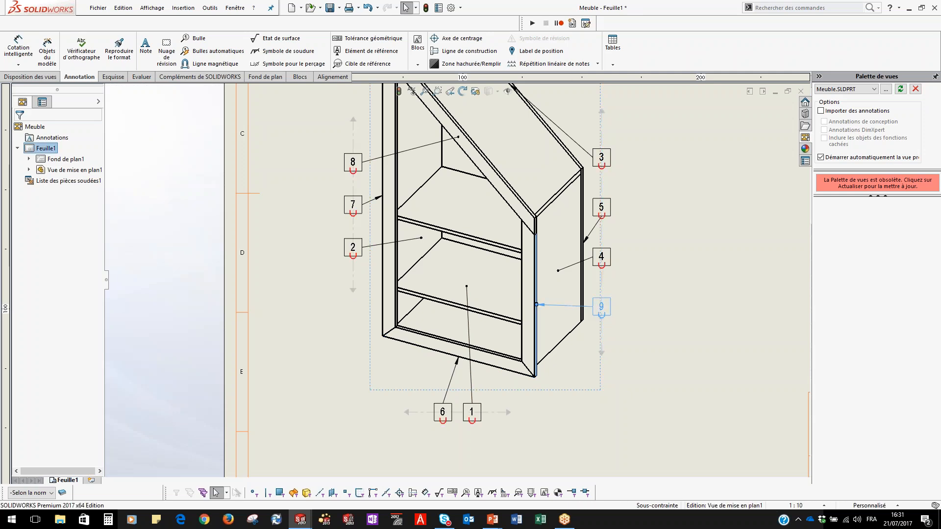
key("Escape")
scroll(531, 192, "up", 4)
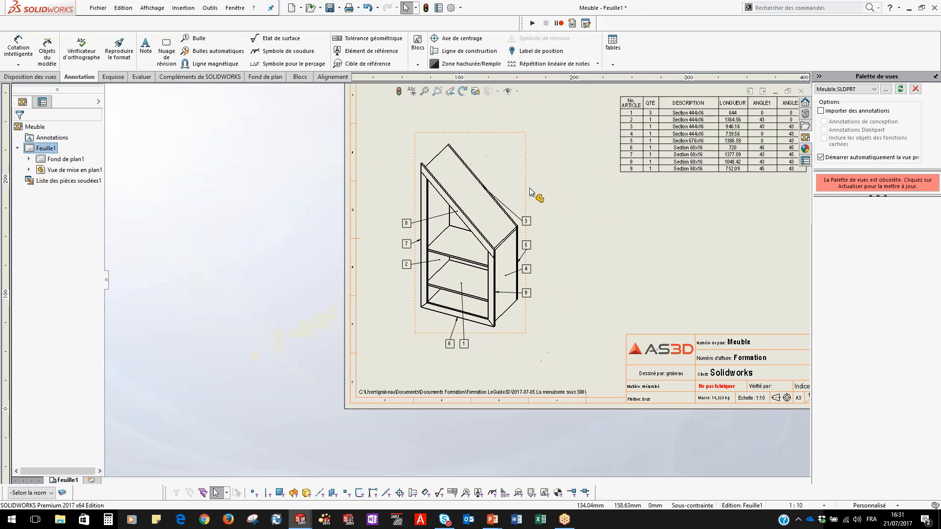
Move the attachment point of balloon 3 from the edge onto the face of the sloped top board
scroll(532, 192, "down", 2)
left_click(513, 249)
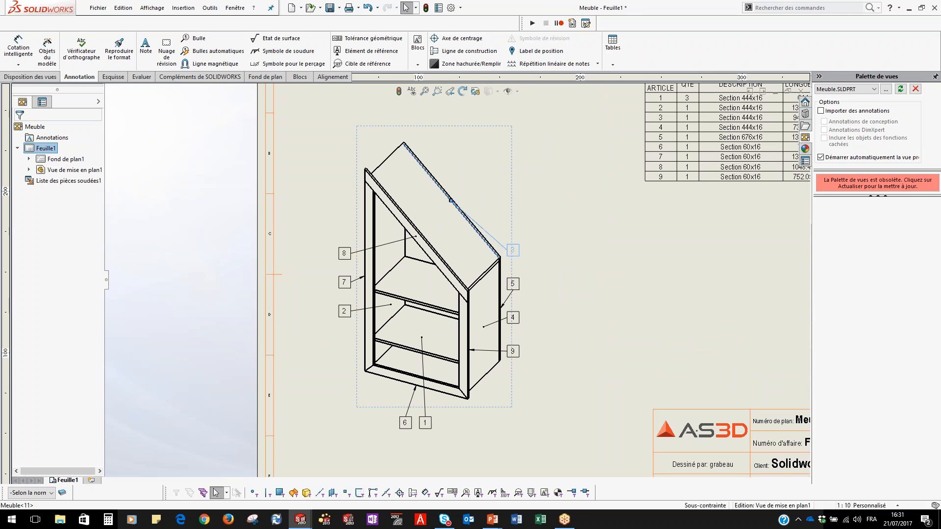
left_click_drag(451, 200, 444, 223)
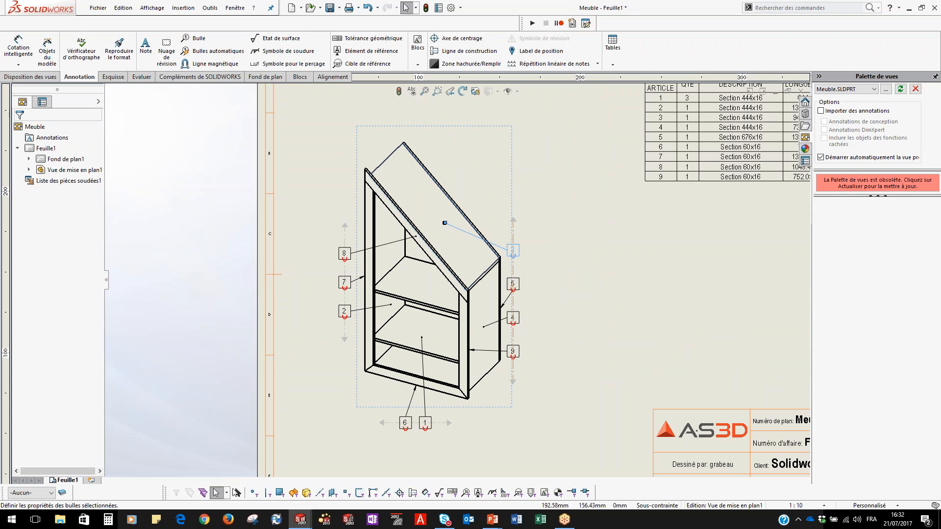
left_click(557, 304)
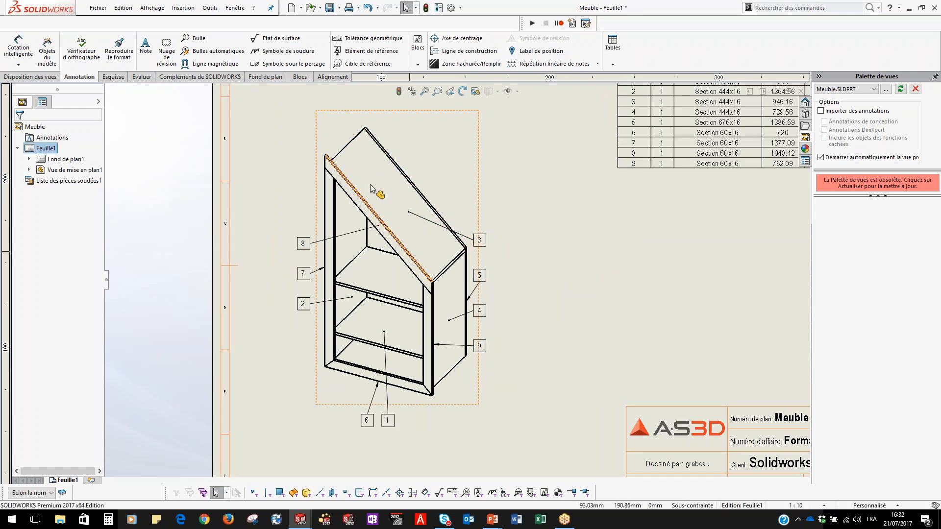
key("f")
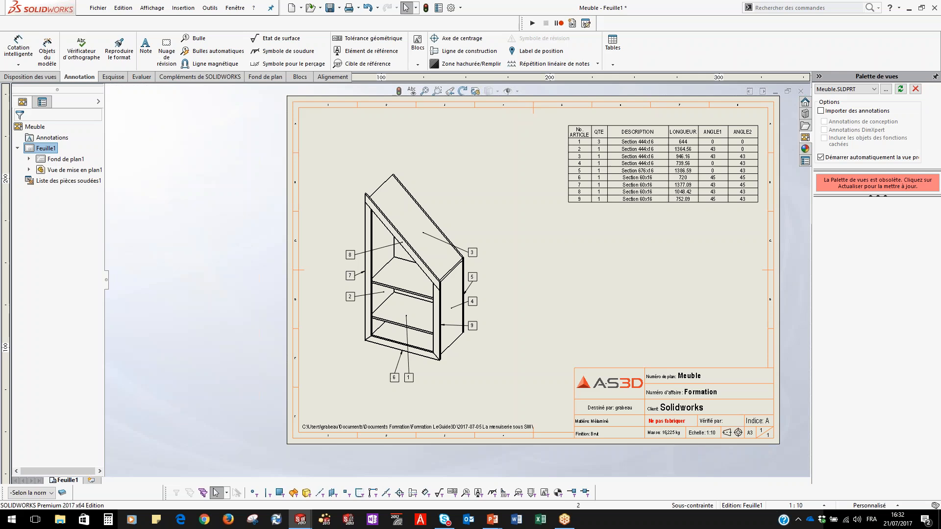
Start a relative-to-model view from the trimetric view and restrict it to the sloped top board's body
scroll(508, 176, "up", 3)
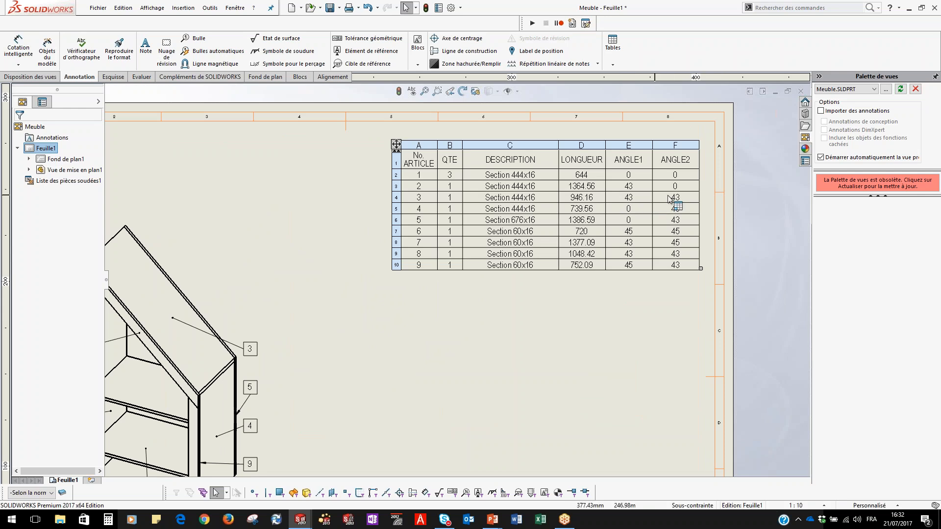
key("f")
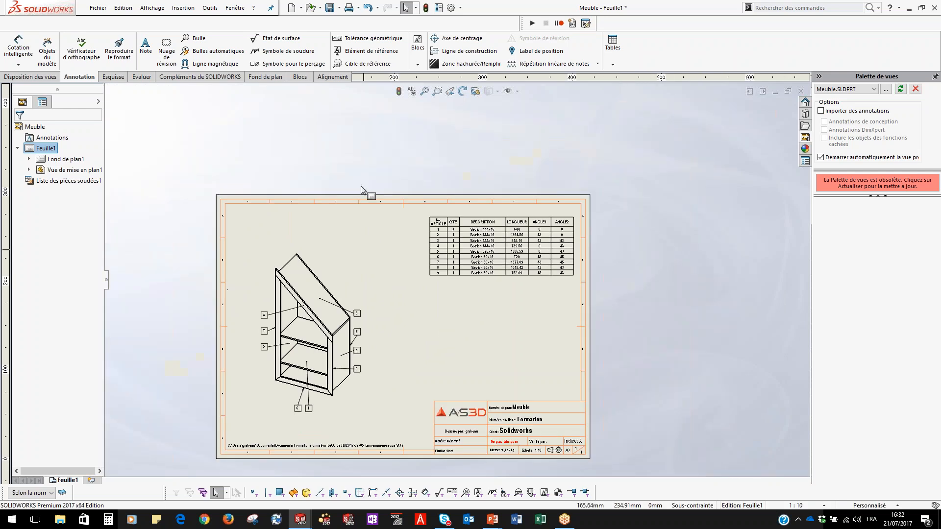
left_click(189, 10)
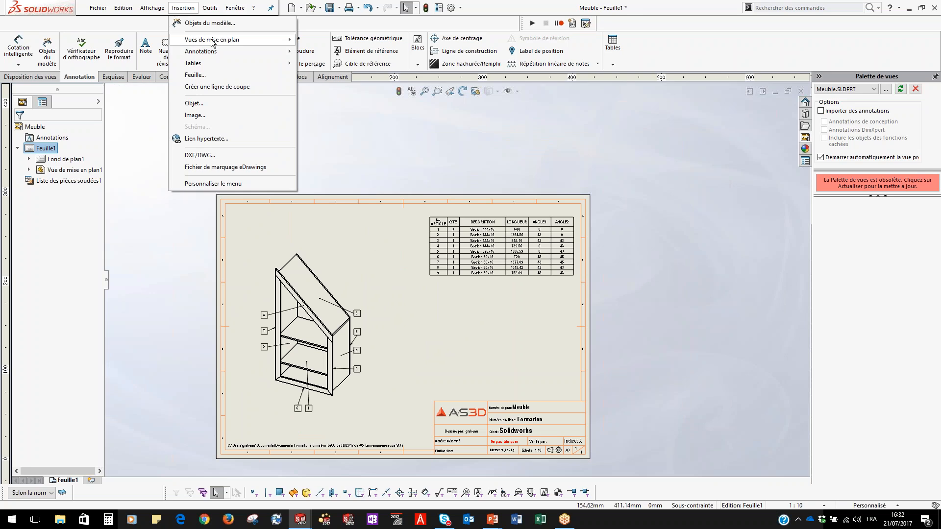
mouse_move(245, 40)
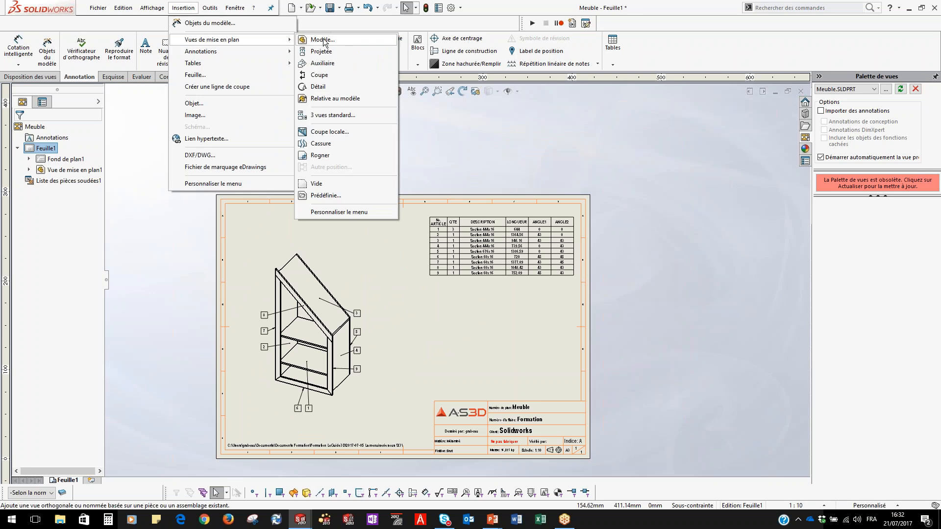
left_click(317, 99)
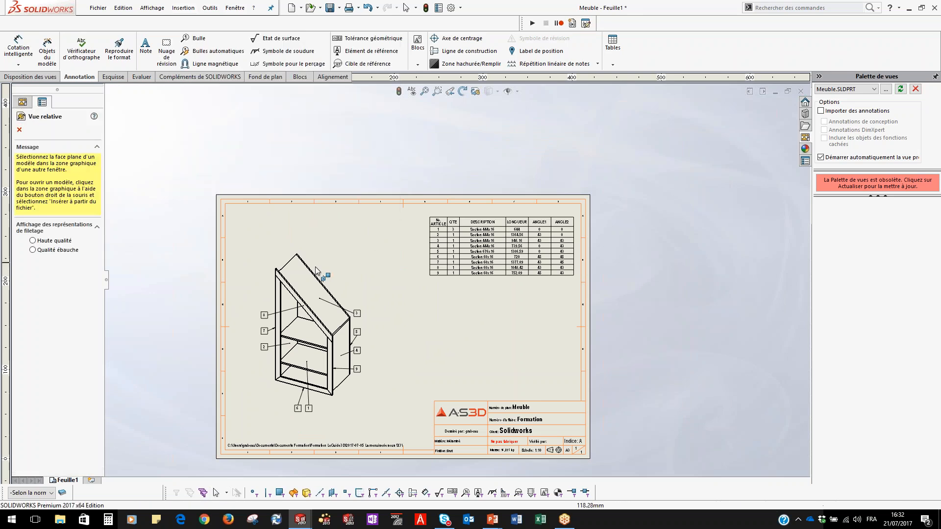
left_click(284, 299)
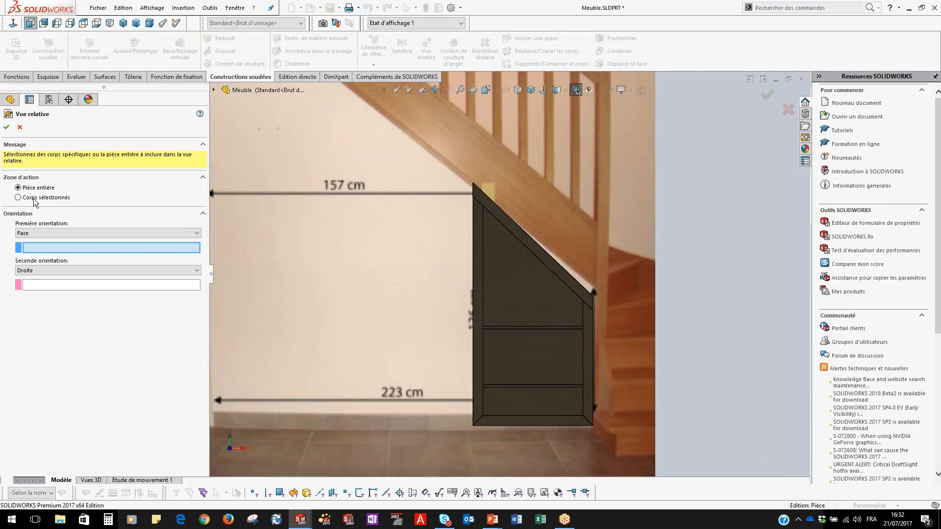
left_click(20, 198)
middle_click_drag(495, 267, 441, 304)
left_click(507, 245)
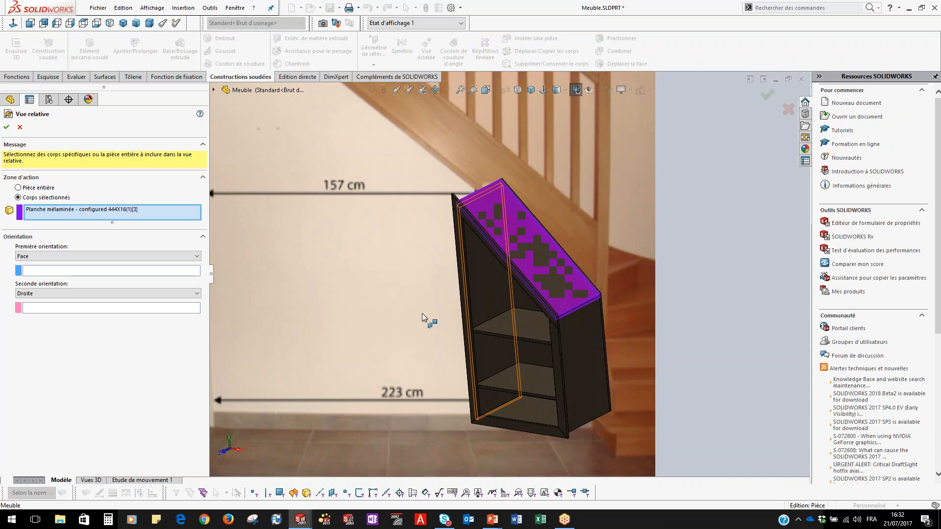
Use the front face of the sloped frame board as the Front (Face) reference for the first orientation
left_click(41, 272)
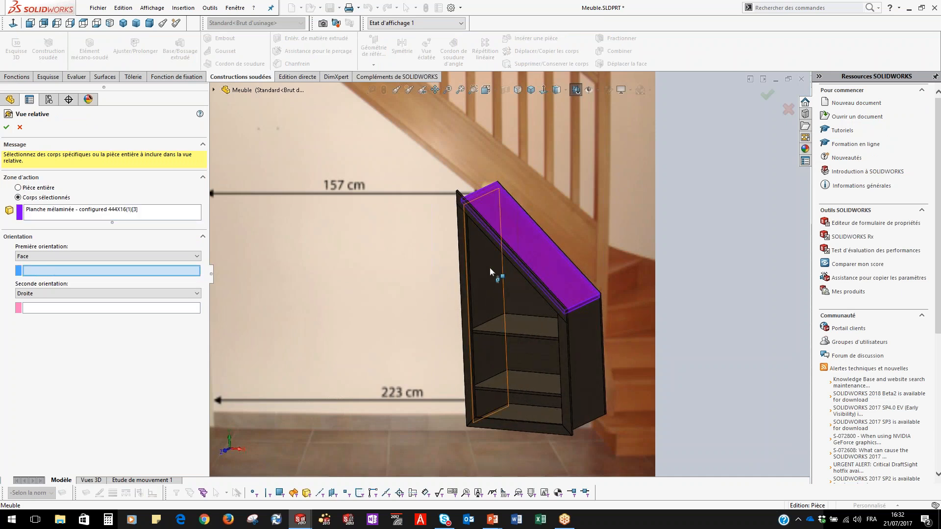
scroll(495, 273, "down", 3)
left_click(536, 250)
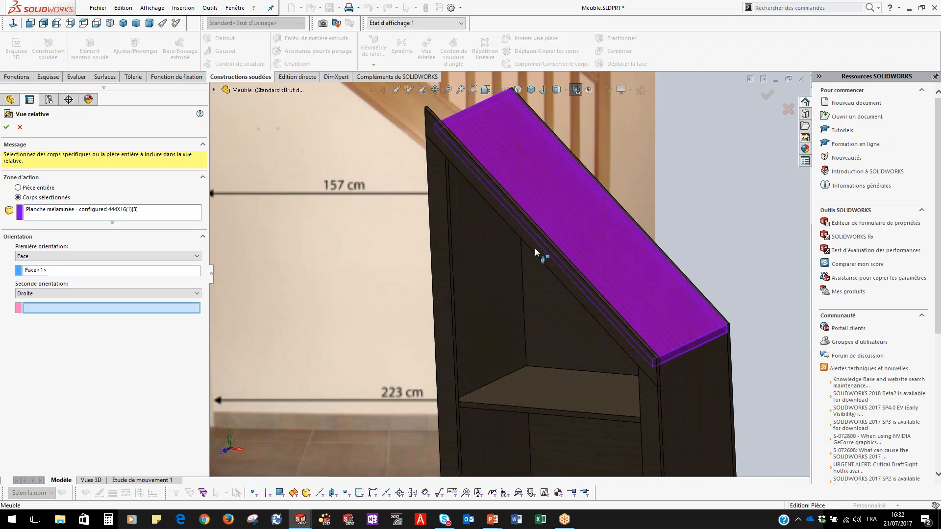
Set the second orientation to Top (Dessus) using the sloped top board's large upper face, and place the view below the cut list
middle_click_drag(490, 188, 533, 155)
left_click(77, 294)
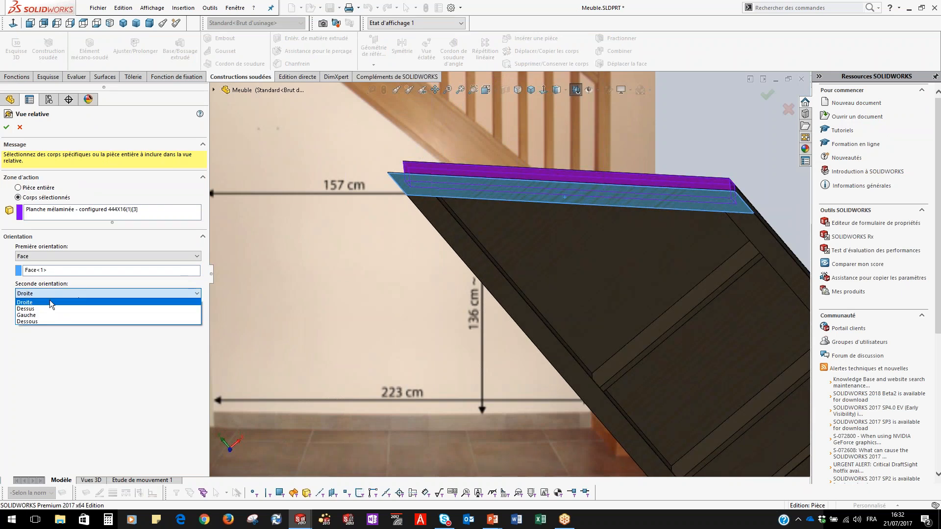
left_click(36, 309)
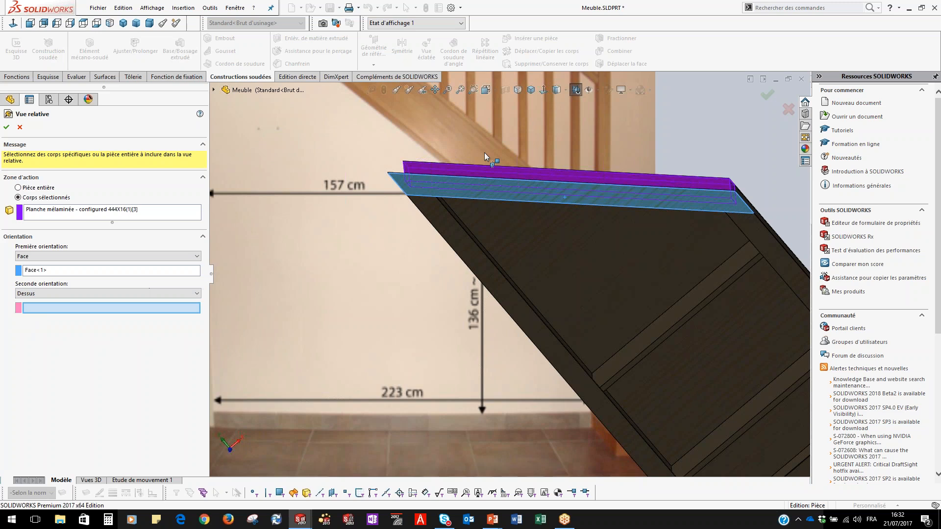
middle_click_drag(484, 157, 473, 188)
left_click(504, 188)
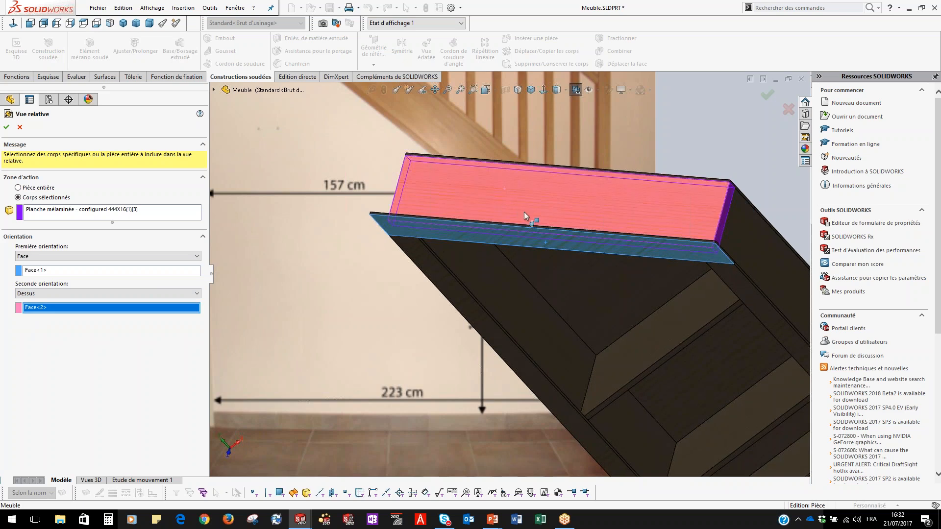
middle_click_drag(525, 215, 533, 161)
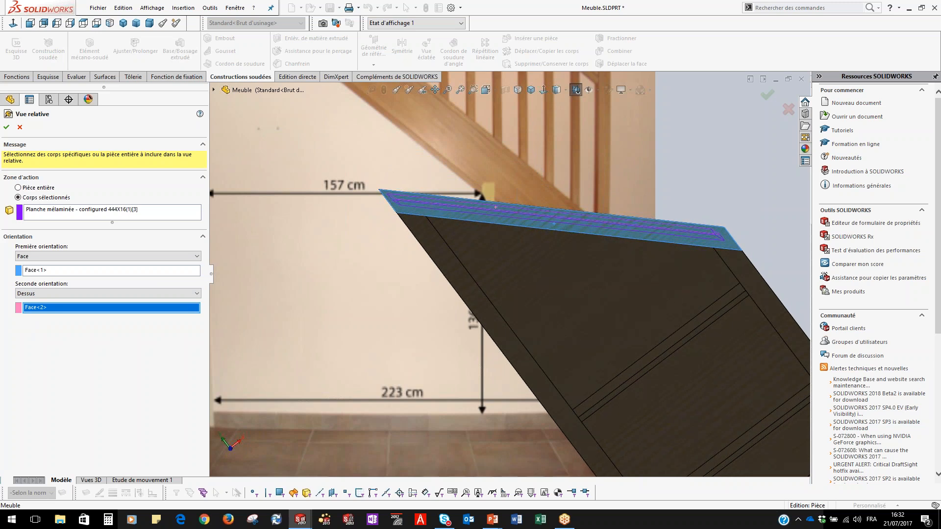
mouse_move(431, 178)
middle_mouse_down()
mouse_move(436, 216)
mouse_move(483, 201)
mouse_move(441, 179)
middle_mouse_up()
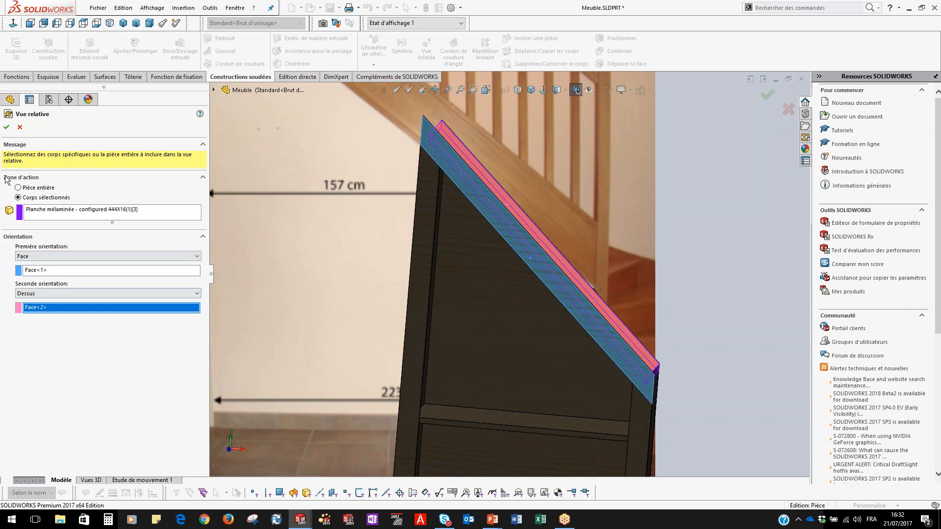
left_click(5, 128)
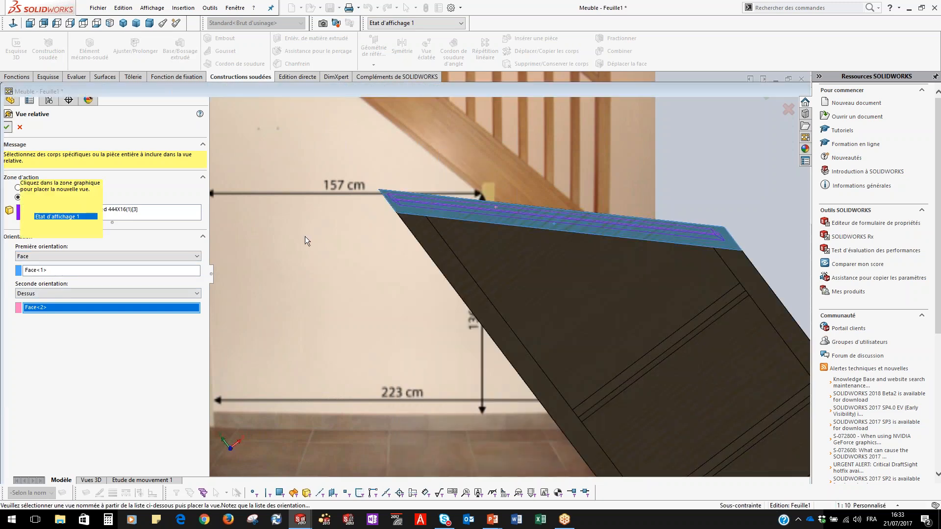
scroll(425, 322, "down", 3)
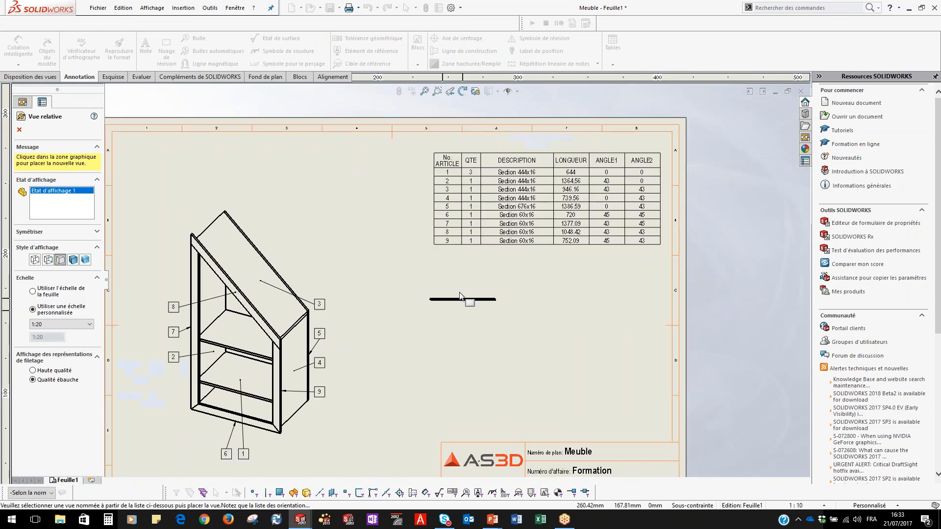
left_click(465, 295)
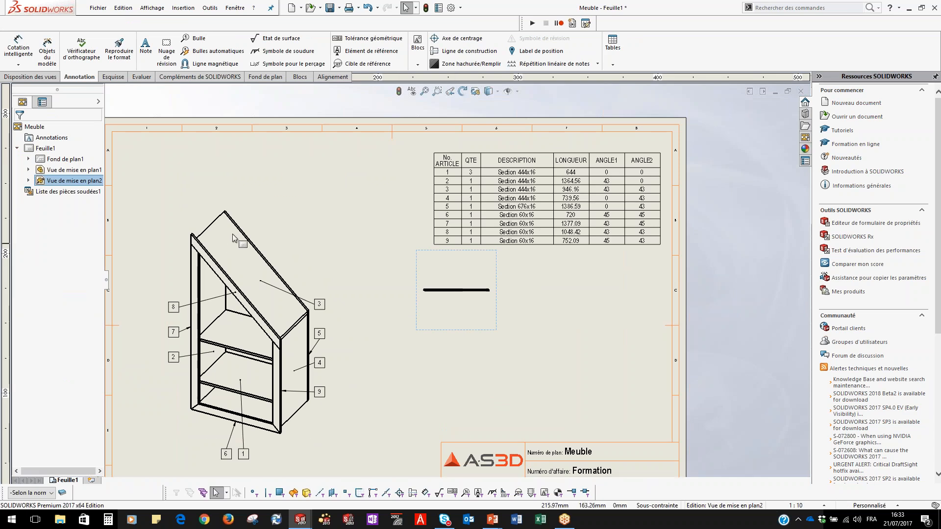
Set the board's relative view to a custom scale of 1:10 and shift it to the right beneath the cut list
left_click(49, 105)
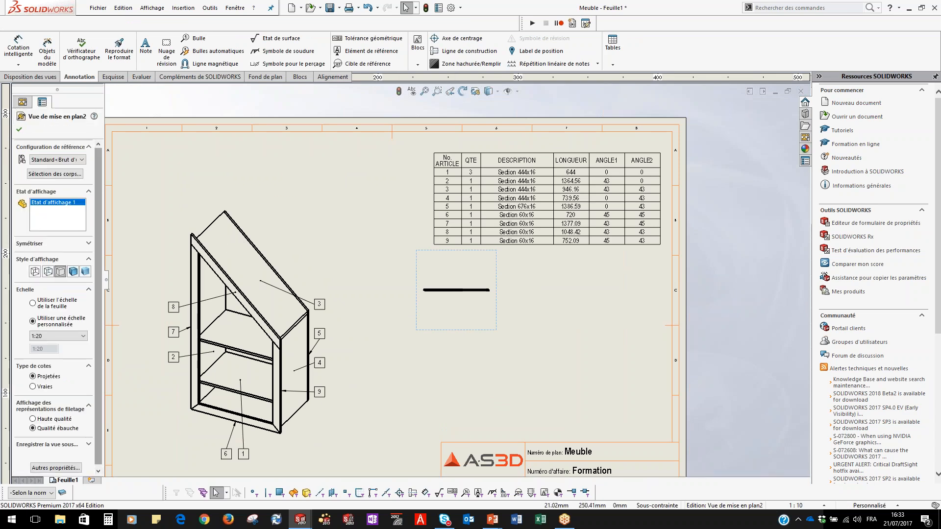
left_click(61, 334)
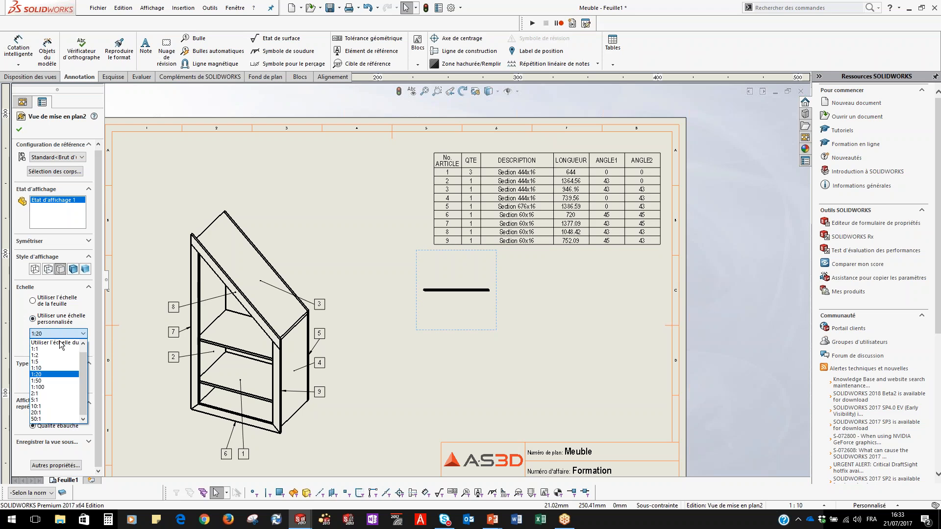
left_click(42, 368)
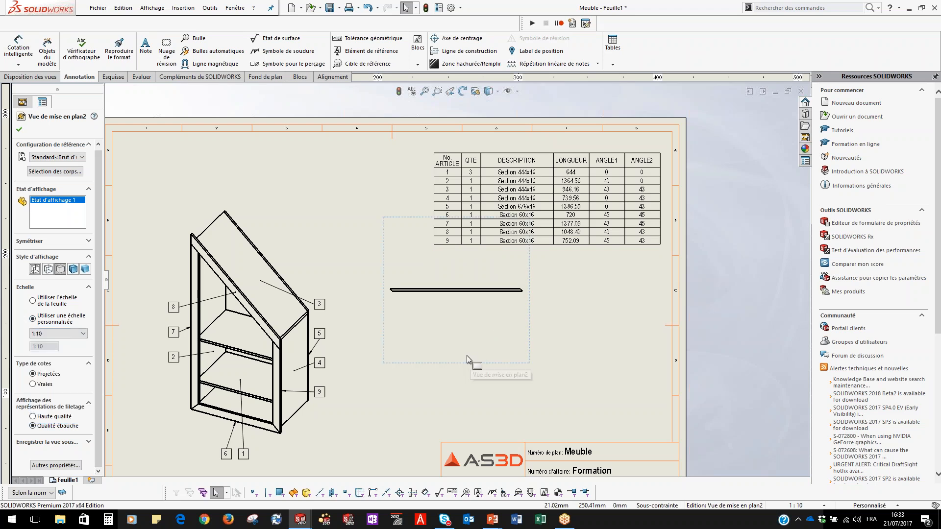
left_click(510, 350)
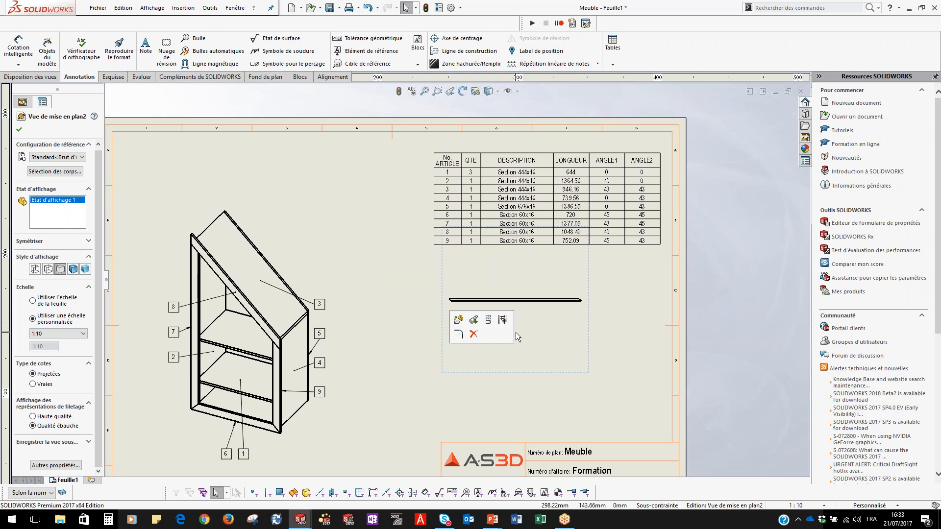
Dimension the sloped top board's overall length between its two mitred tips, placing the dimension below the board
scroll(539, 355, "down", 2)
left_click(16, 49)
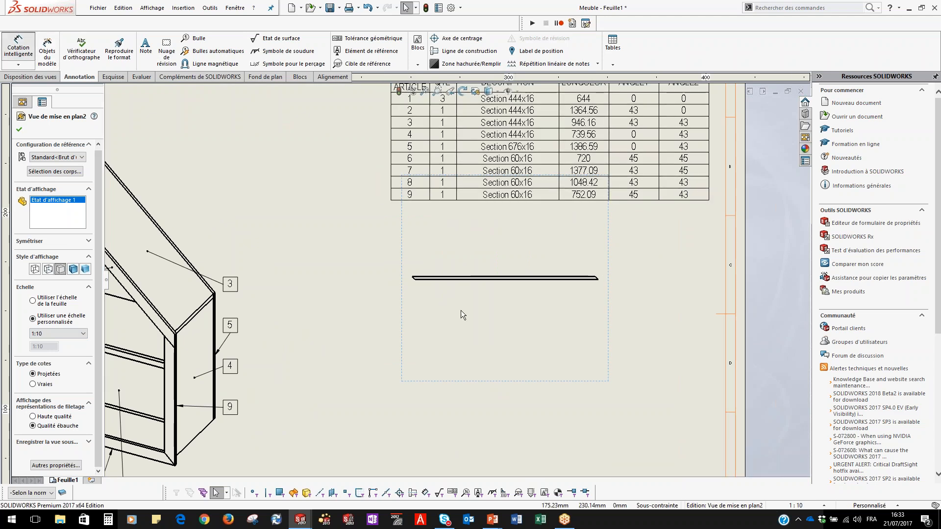
scroll(470, 312, "down", 3)
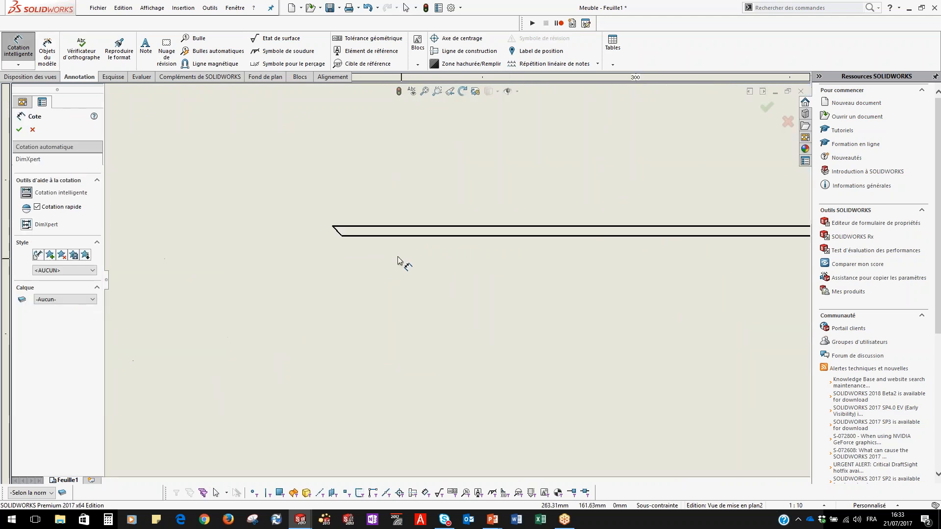
scroll(638, 280, "up", 2)
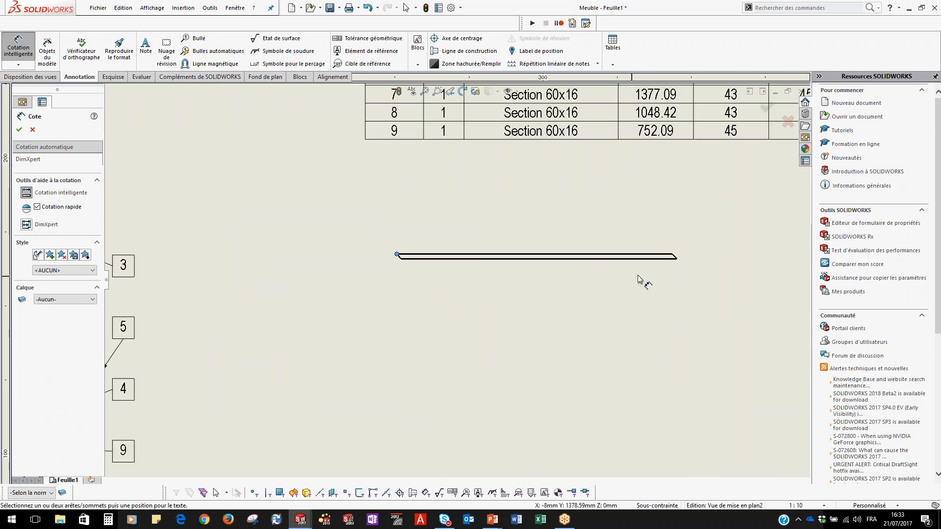
middle_click_drag(638, 281, 583, 275)
left_click(562, 261)
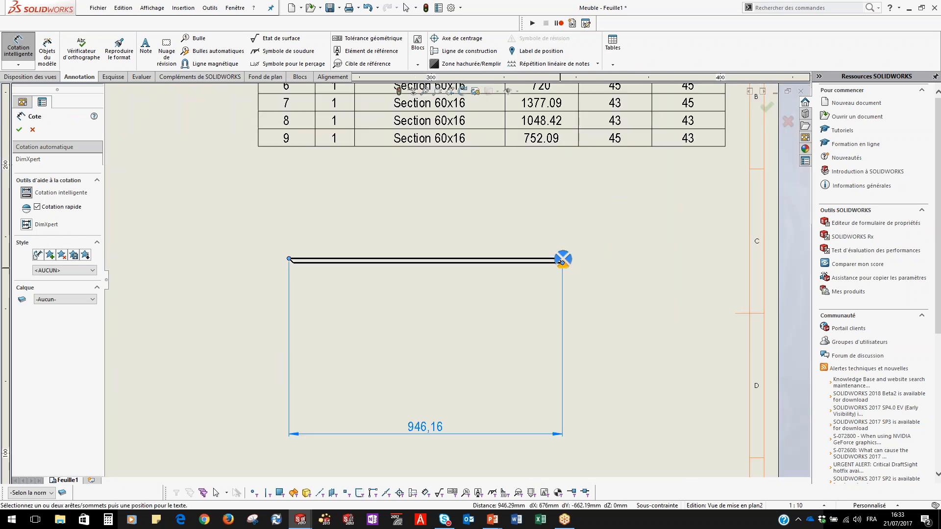
left_click(442, 314)
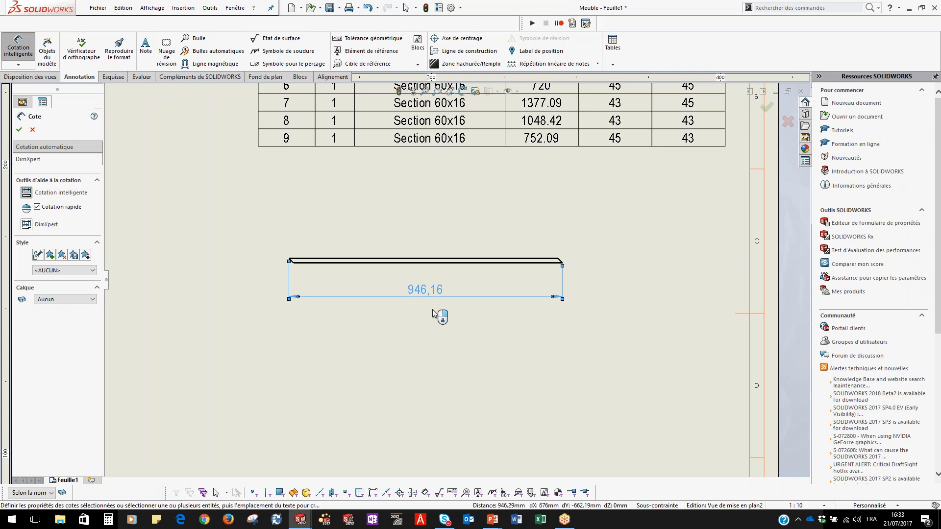
key("Escape")
scroll(403, 300, "up", 1)
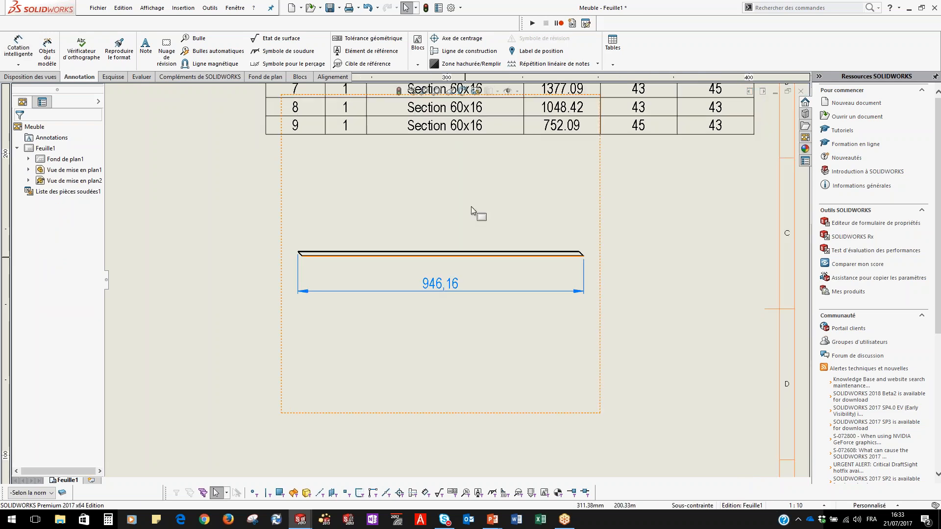
scroll(471, 207, "up", 2)
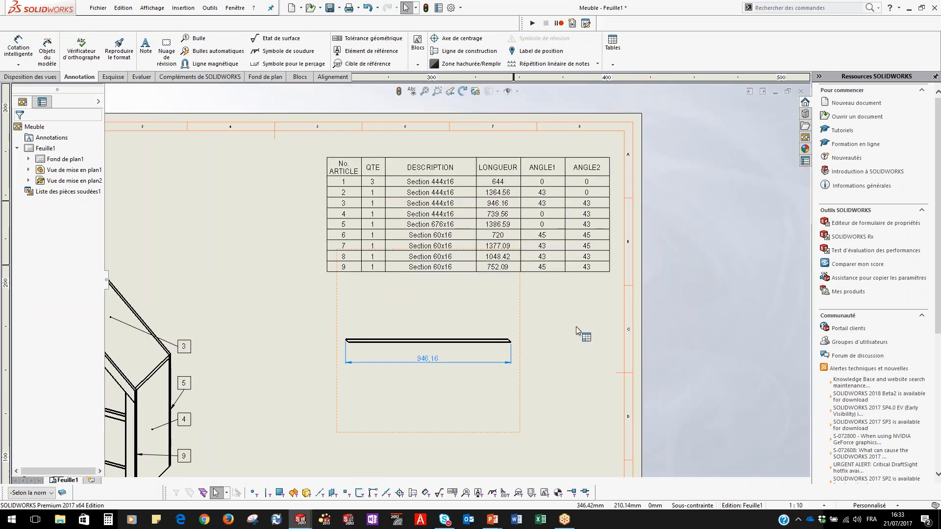
mouse_move(394, 384)
middle_mouse_down()
mouse_move(395, 322)
mouse_move(414, 293)
middle_mouse_up()
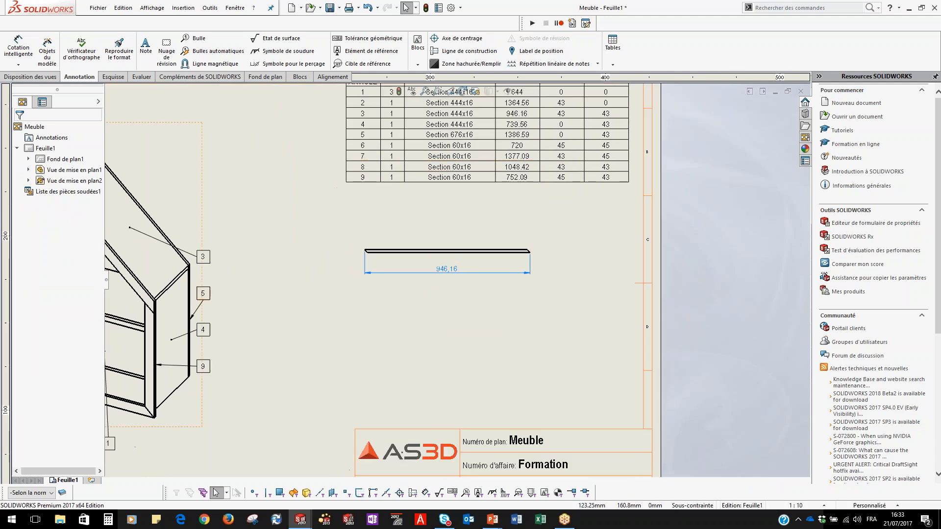
middle_click_drag(302, 318, 279, 290)
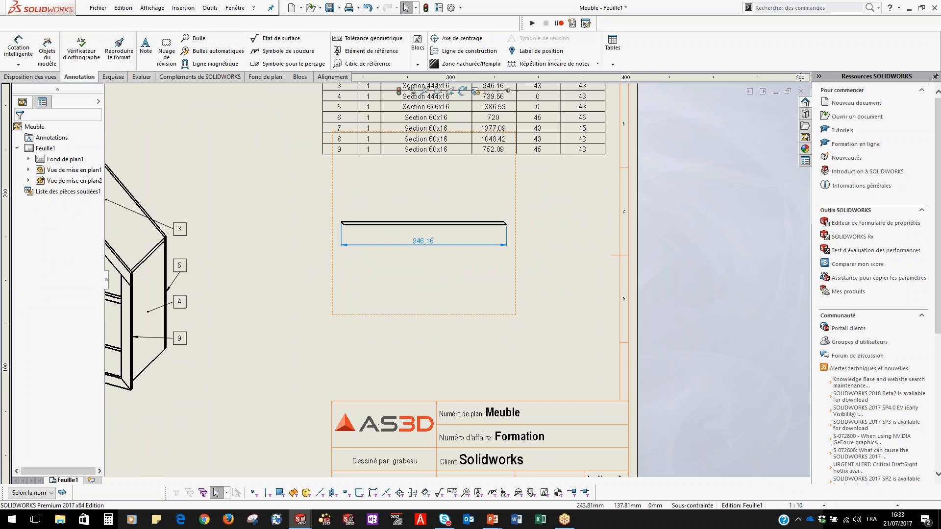
middle_click_drag(324, 247, 396, 269)
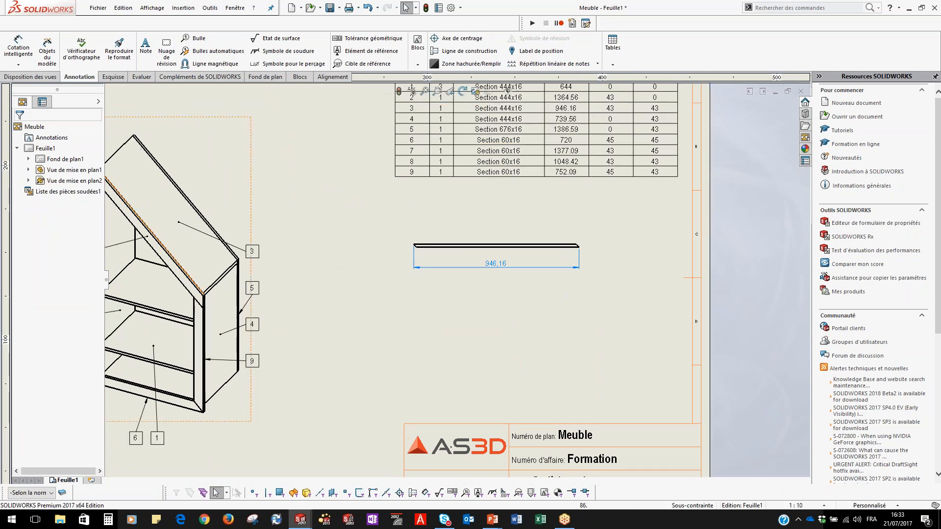
scroll(501, 309, "down", 1)
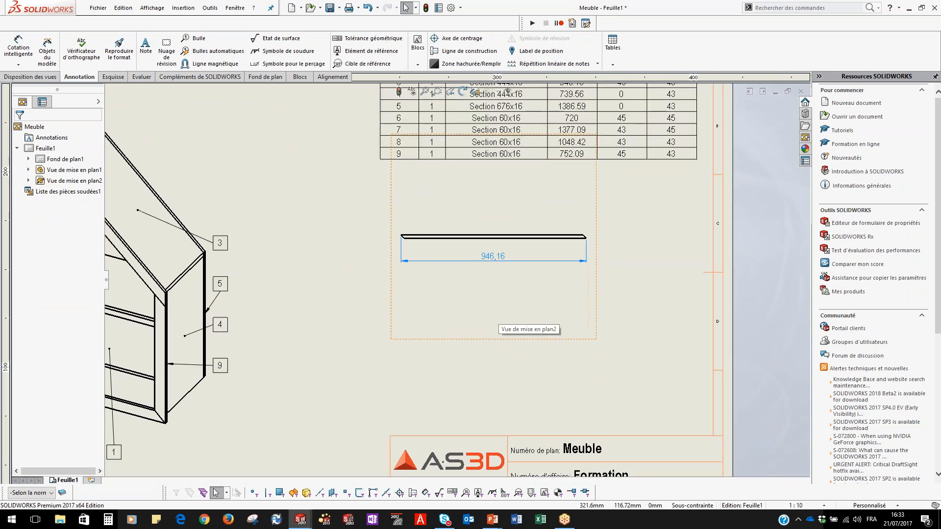
scroll(416, 285, "up", 2)
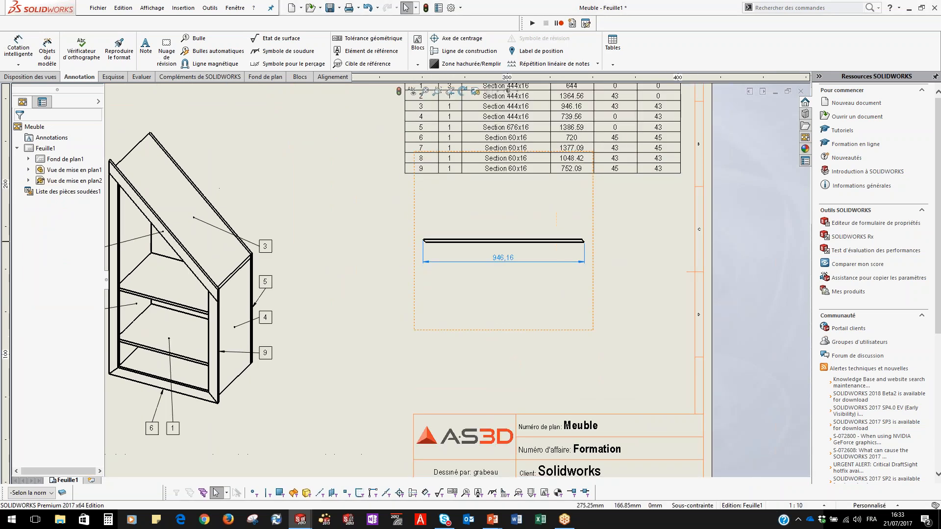
scroll(576, 247, "down", 2)
left_click(112, 76)
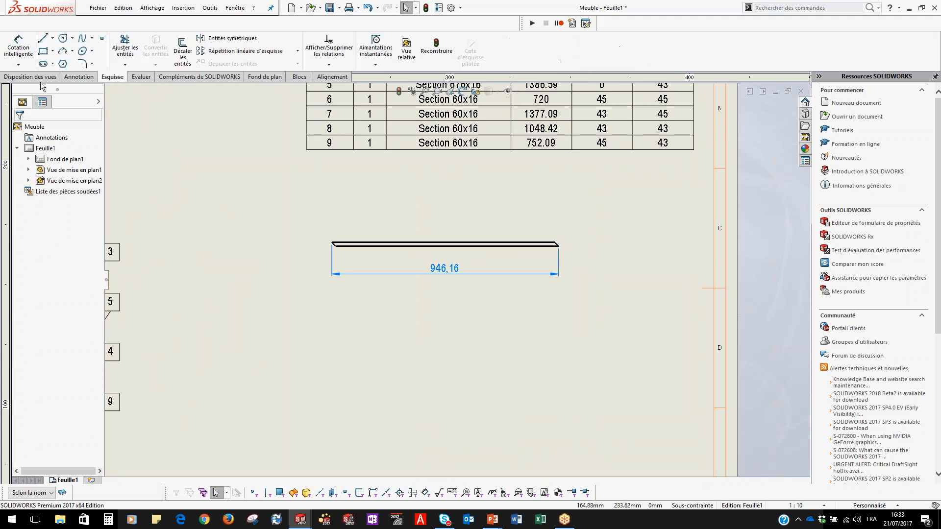
left_click(39, 77)
left_click(79, 77)
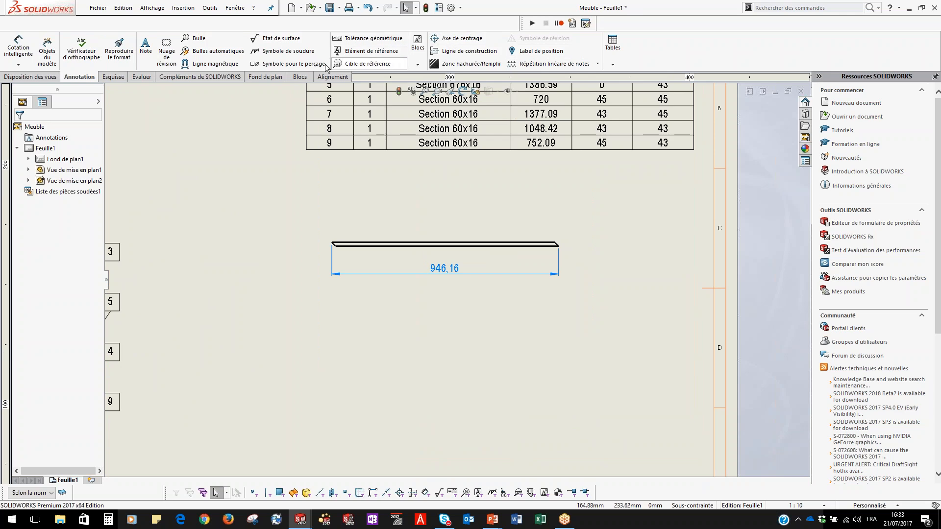
Create a circular detail view around the right mitred end of the sloped top board, and place it below the length dimension
left_click(30, 77)
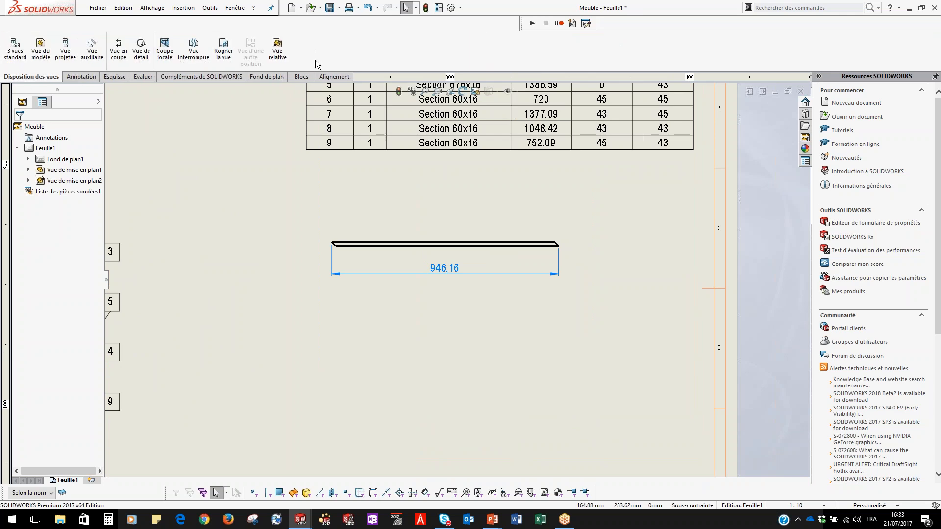
left_click(142, 57)
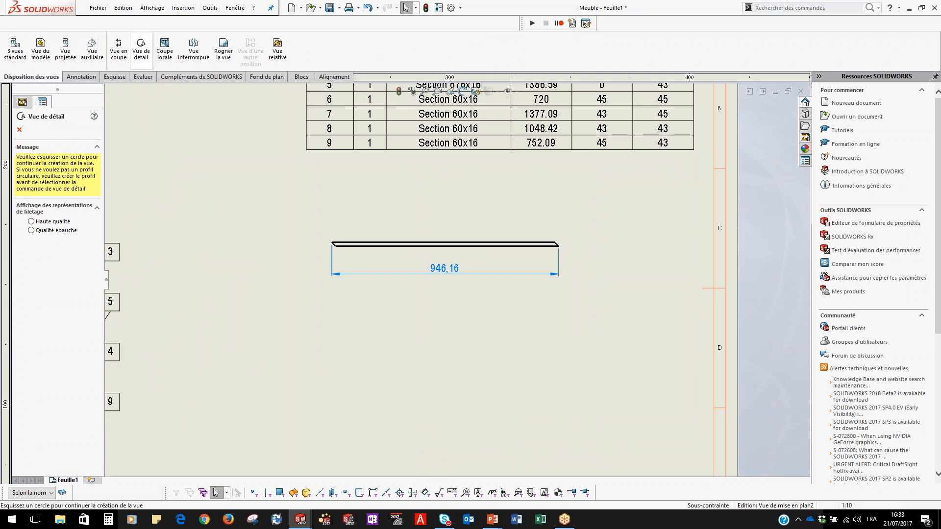
scroll(552, 258, "down", 5)
left_click(525, 234)
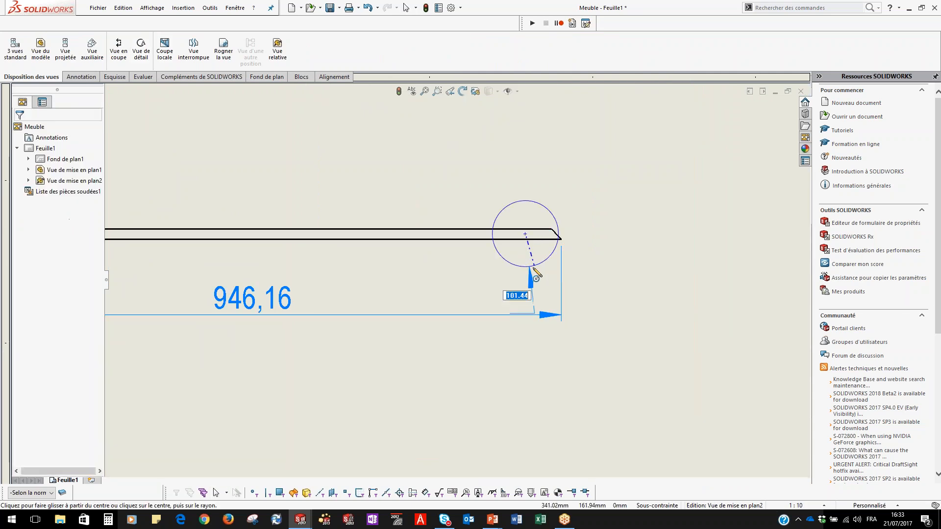
left_click(521, 279)
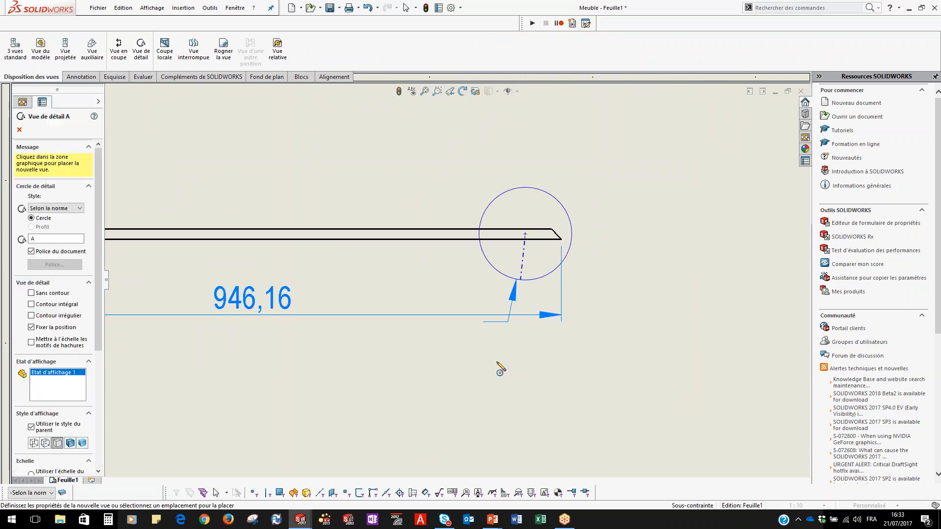
scroll(490, 365, "up", 6)
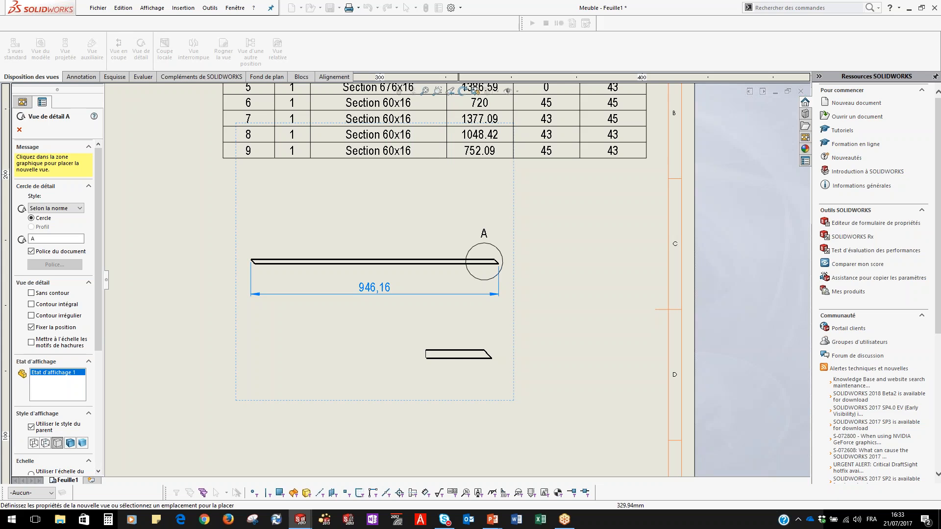
left_click(422, 355)
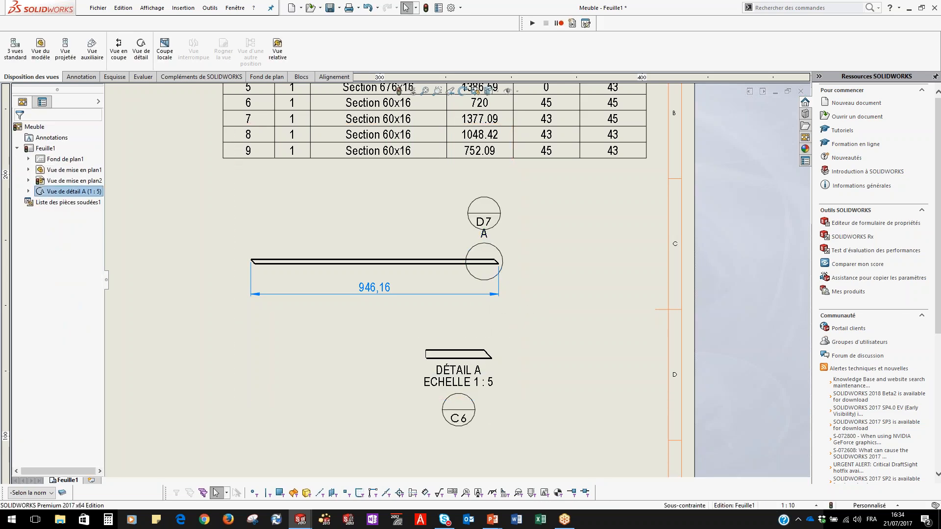
Delete the C6 and D7 location labels and move detail view A to the lower right of the board view
left_click(465, 417)
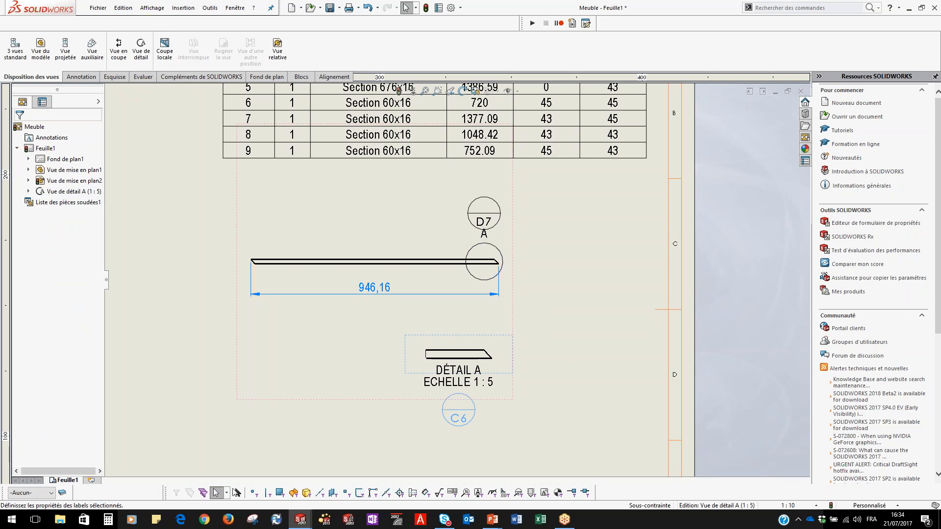
key("Delete")
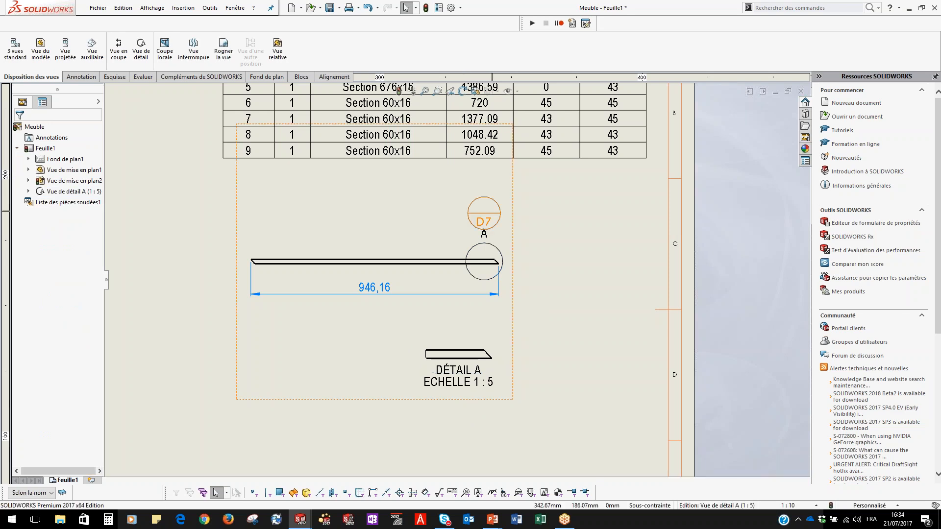
key("Delete")
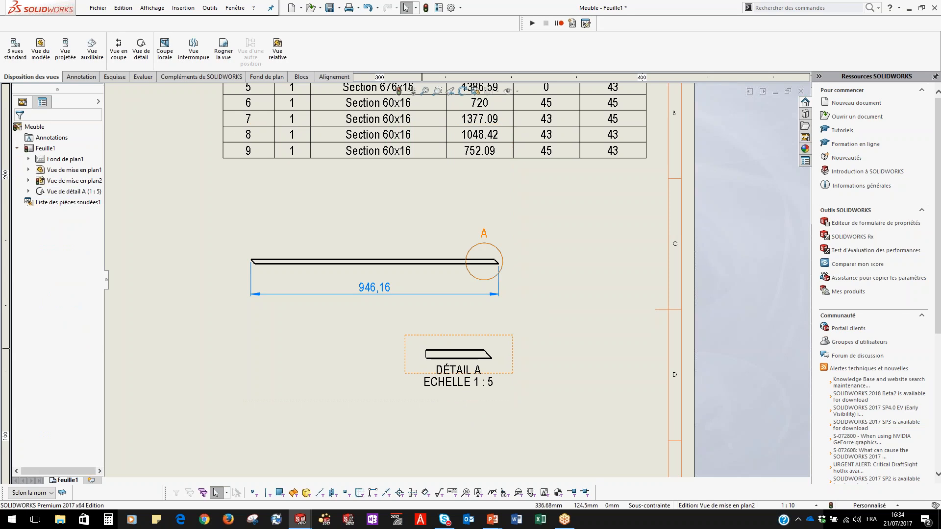
scroll(492, 398, "down", 2)
left_click_drag(381, 378, 536, 438)
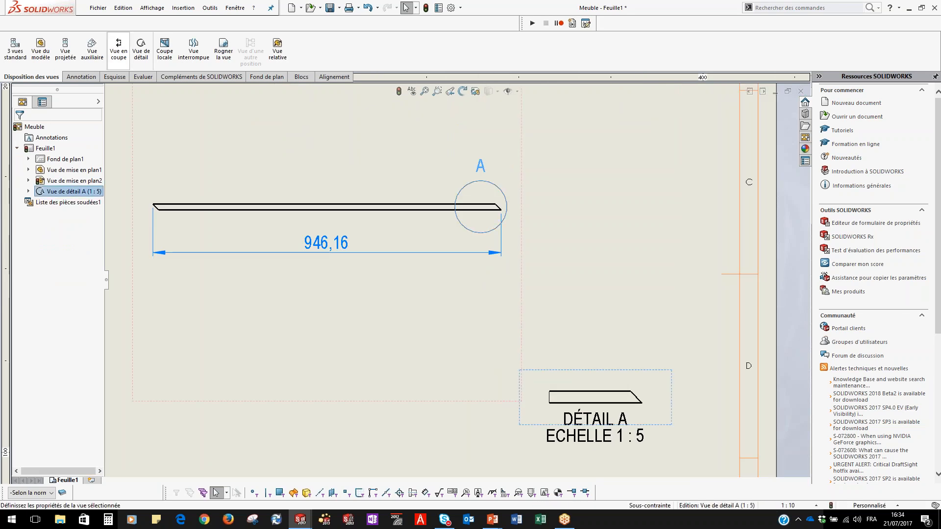
Dimension the mitre angle in detail A between the slanted edge and the vertical through its tip, placing it above the board
left_click(81, 77)
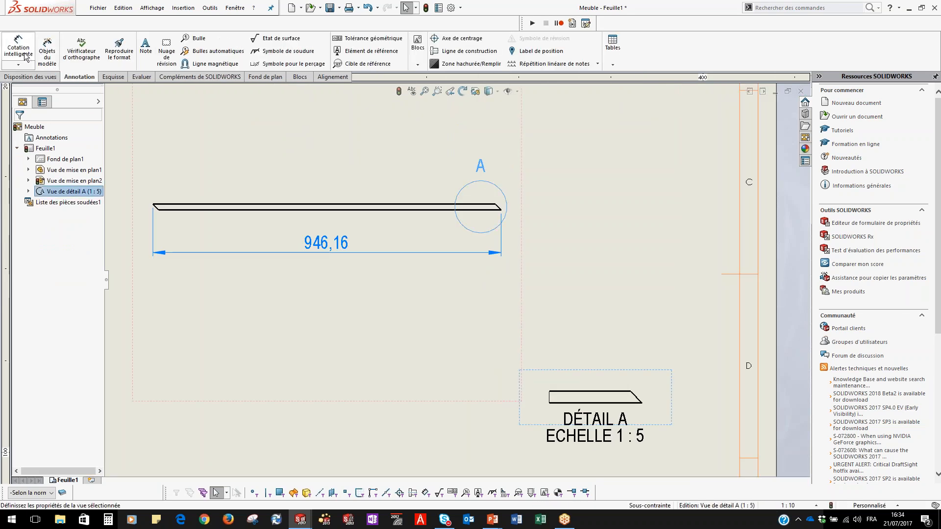
left_click(25, 57)
left_click(636, 397)
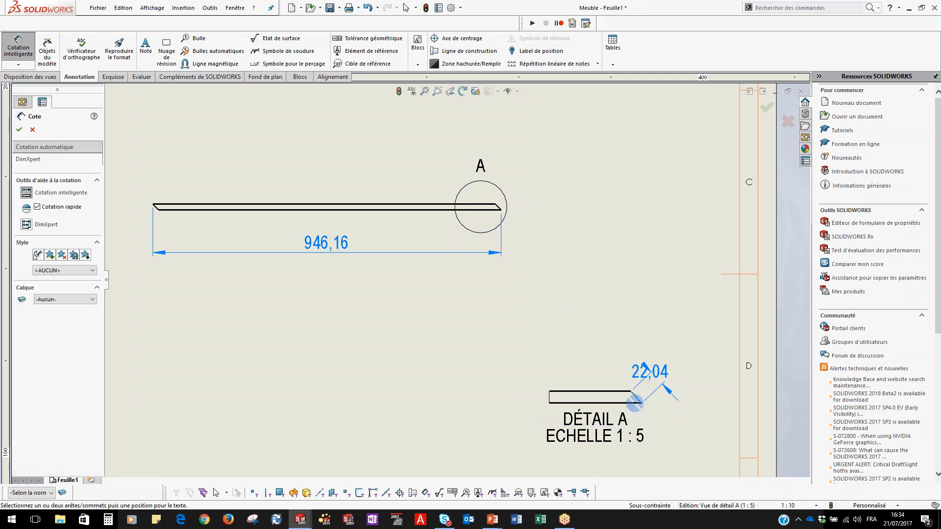
scroll(613, 372, "down", 4)
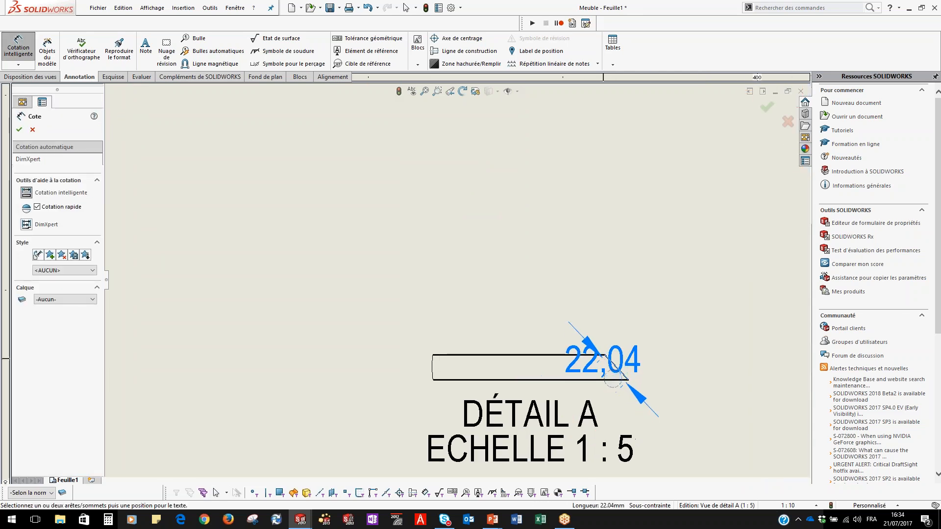
key("Escape")
left_click(629, 380)
left_click(621, 372)
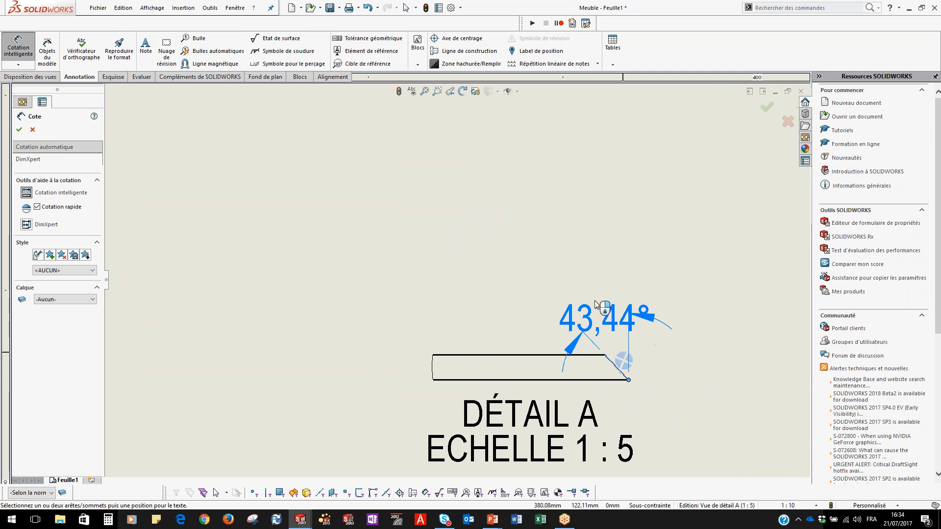
left_click(542, 226)
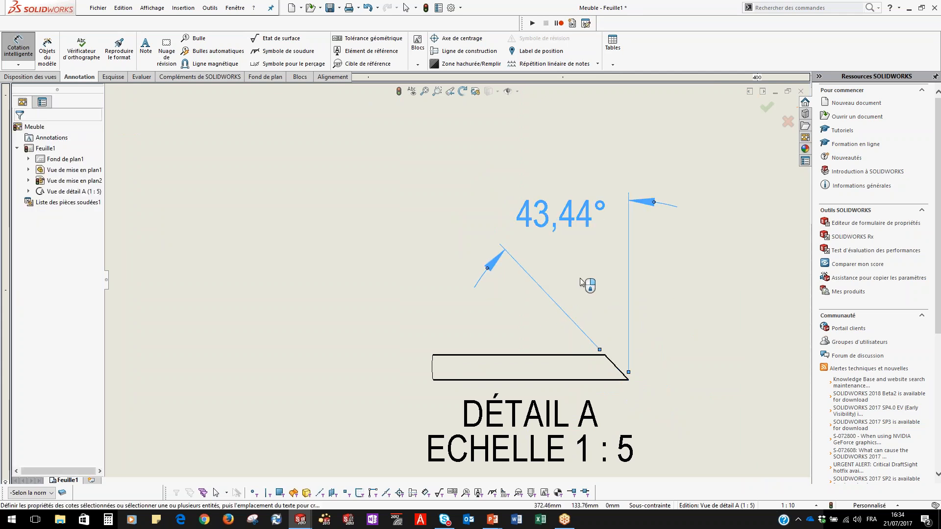
scroll(603, 247, "up", 2)
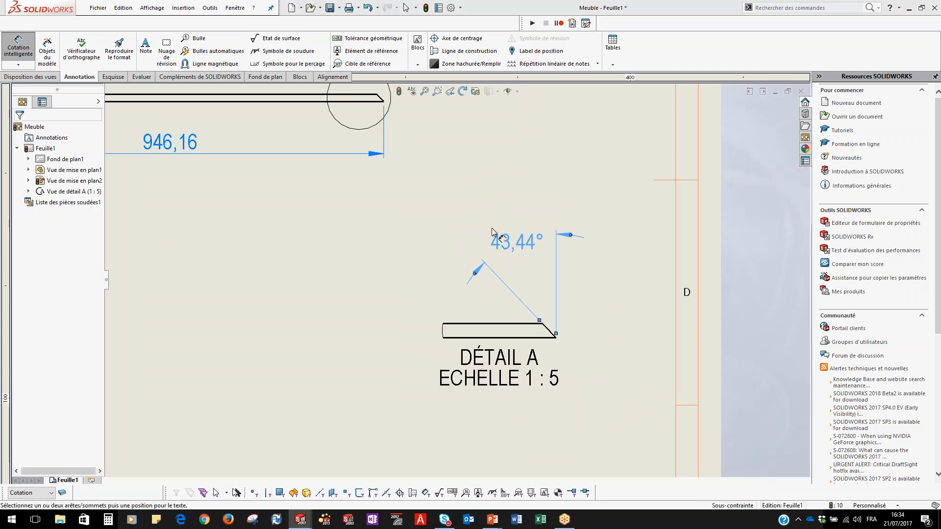
left_click_drag(523, 249, 518, 243)
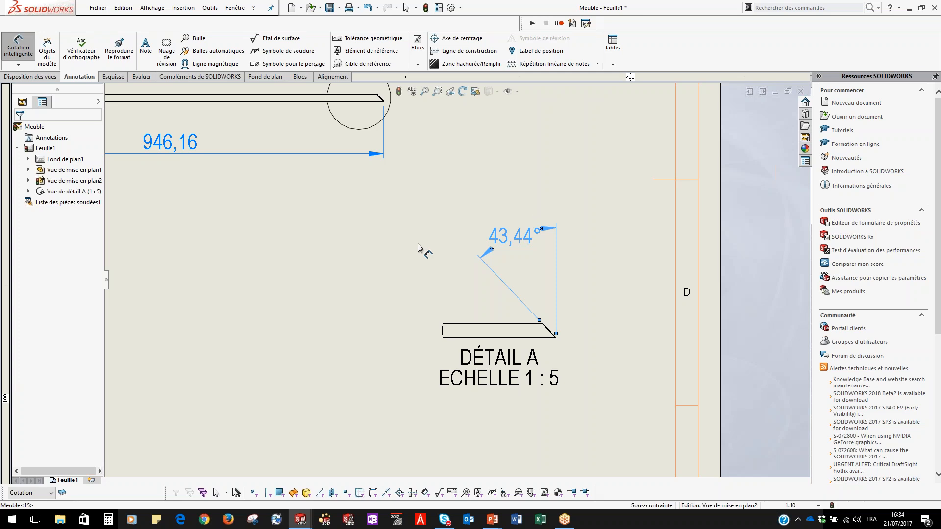
Set the mitre angle dimension's precision to Aucune, keeping its tolerance type at Aucune
scroll(426, 251, "up", 3)
scroll(506, 267, "up", 1)
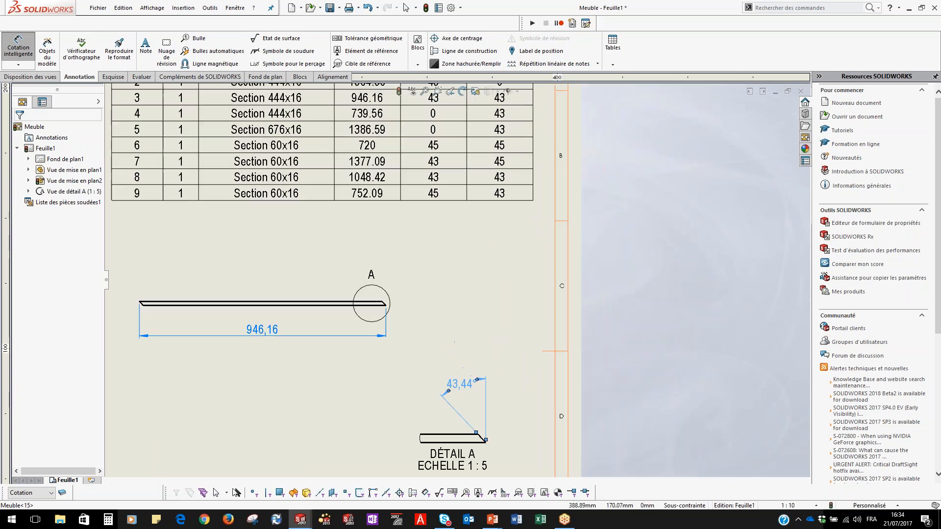
scroll(528, 306, "down", 1)
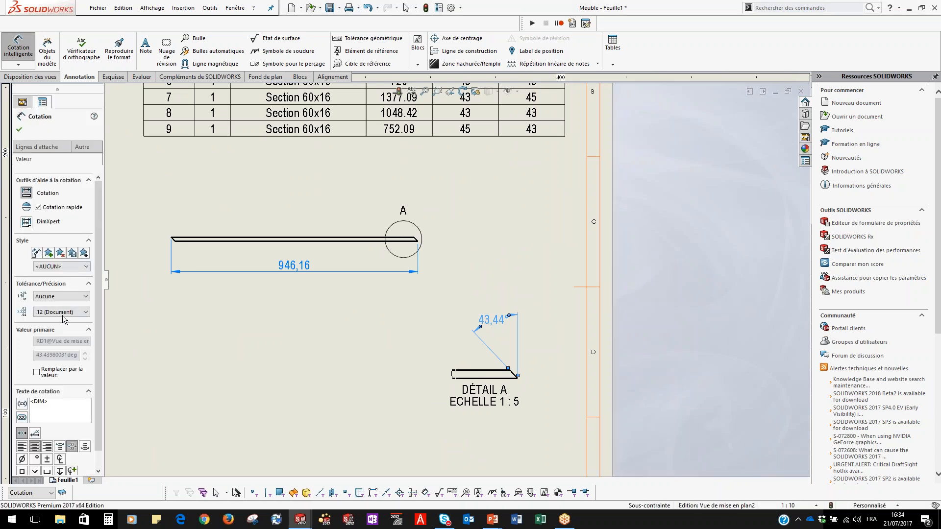
left_click(63, 314)
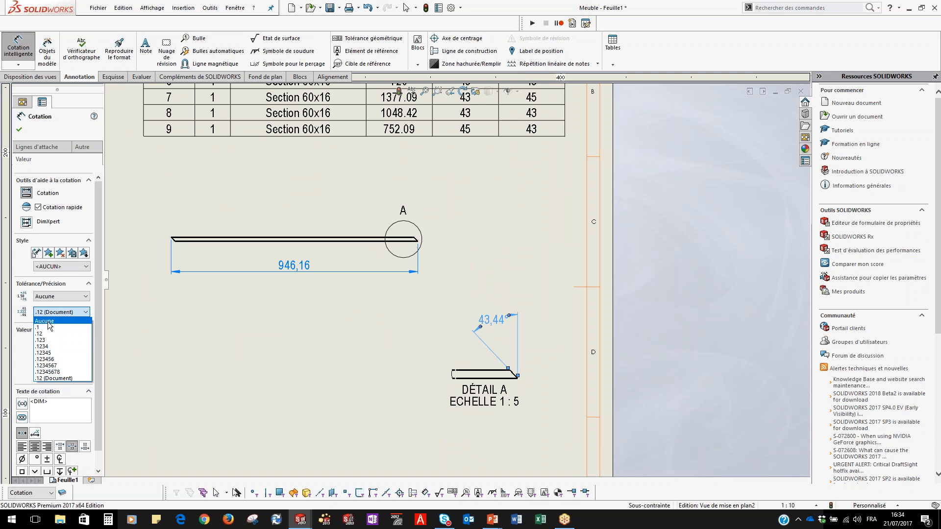
left_click(49, 321)
left_click(49, 297)
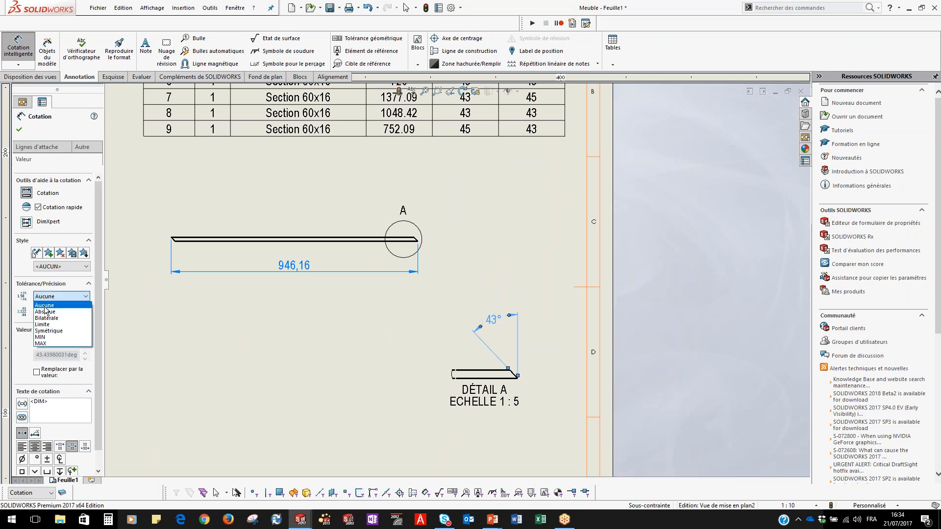
left_click(47, 306)
left_click(544, 326)
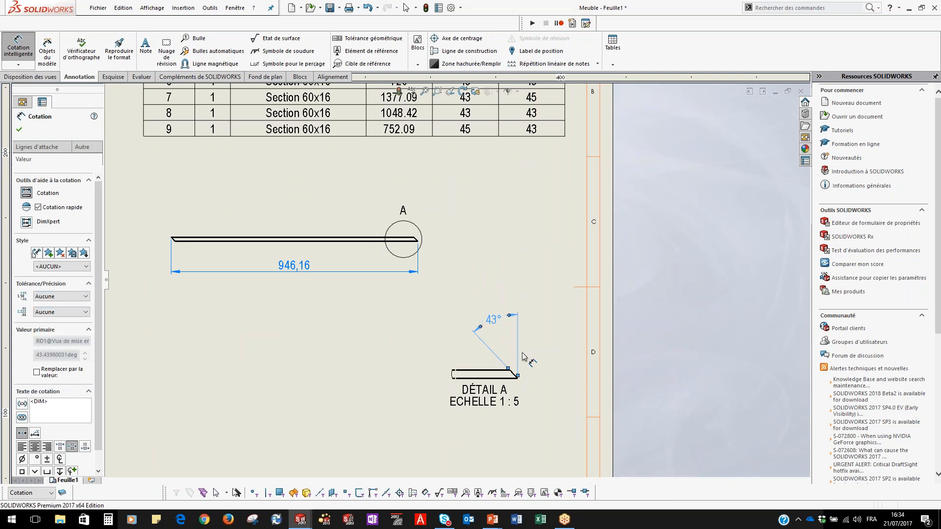
key("Escape")
Change the detail circle style of detail view A to Connecté
mouse_move(548, 346)
middle_mouse_down()
mouse_move(549, 359)
mouse_move(493, 366)
mouse_move(493, 452)
middle_mouse_up()
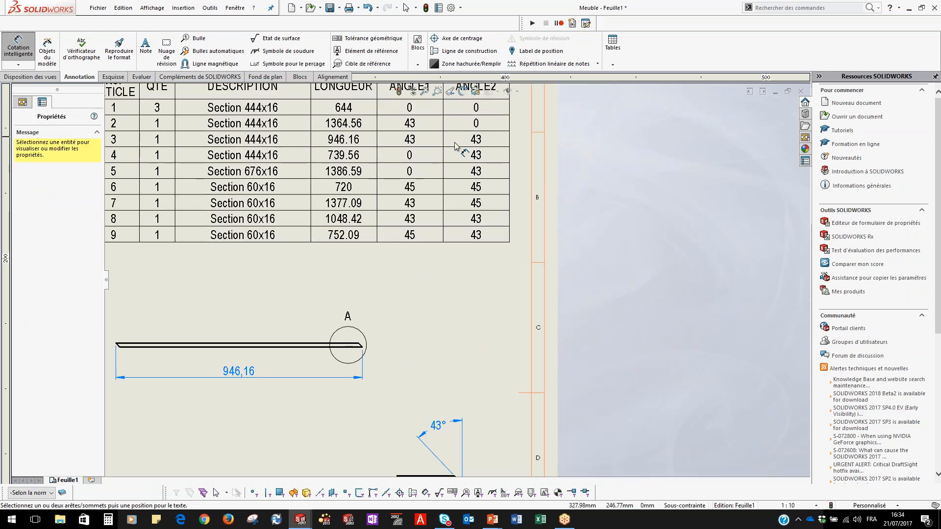
middle_click_drag(479, 372, 535, 264)
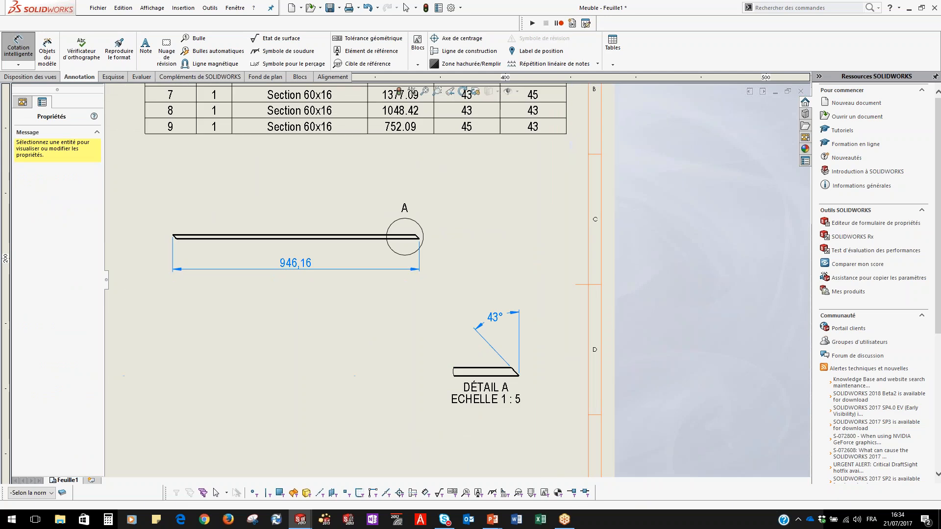
mouse_move(330, 384)
middle_mouse_down()
mouse_move(364, 352)
mouse_move(333, 323)
middle_mouse_up()
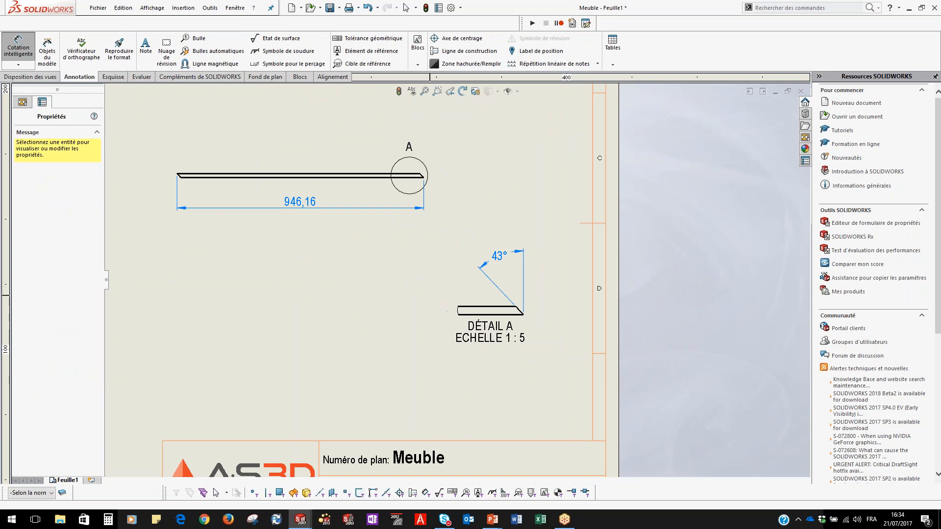
key("Escape")
left_click(465, 300)
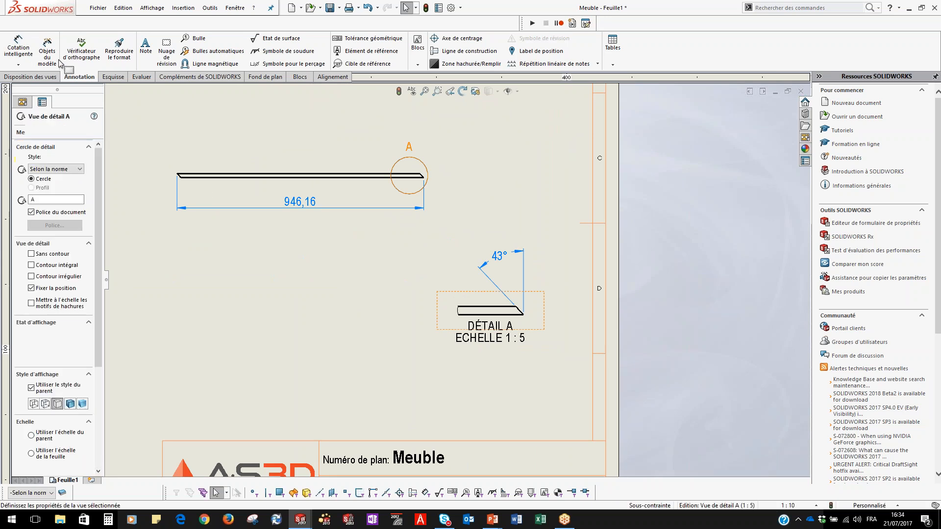
left_click(61, 169)
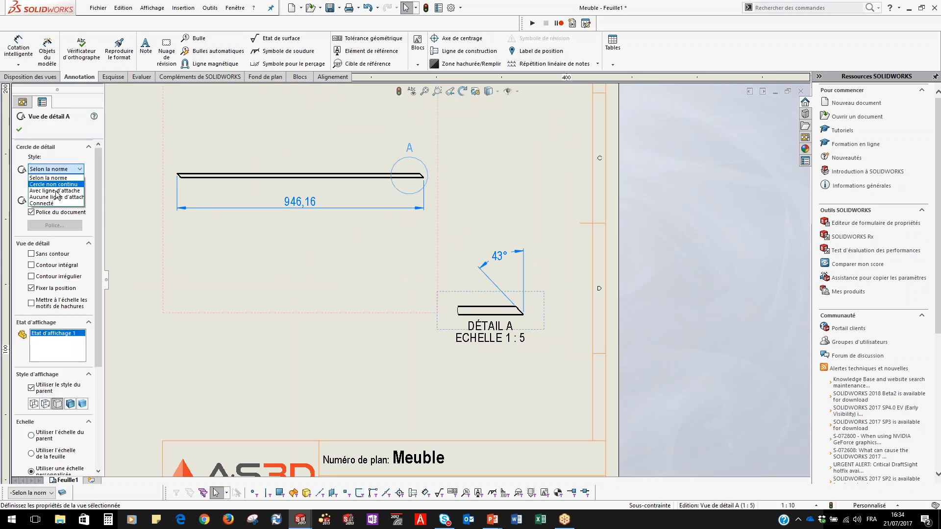
left_click(50, 208)
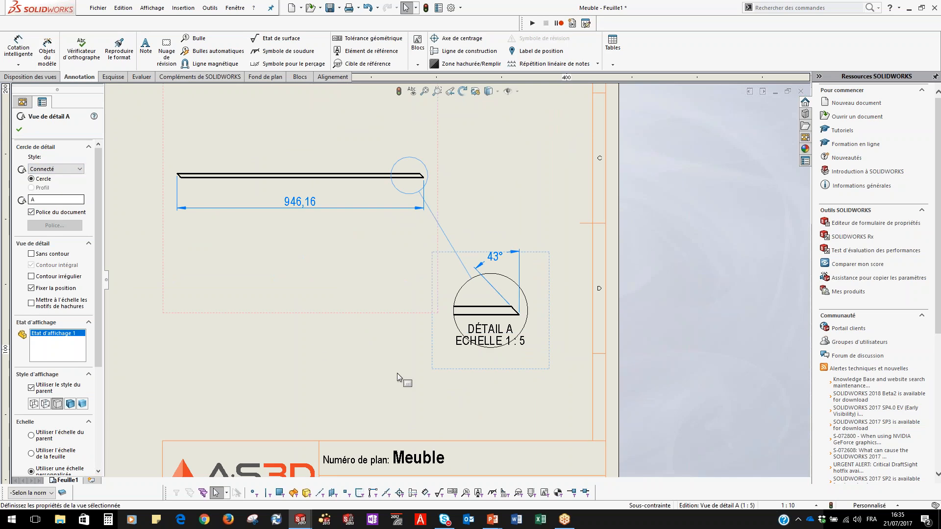
Move the caption of detail A down so that it sits just below the detail circle
left_click(560, 379)
scroll(578, 391, "down", 1)
scroll(508, 409, "down", 3)
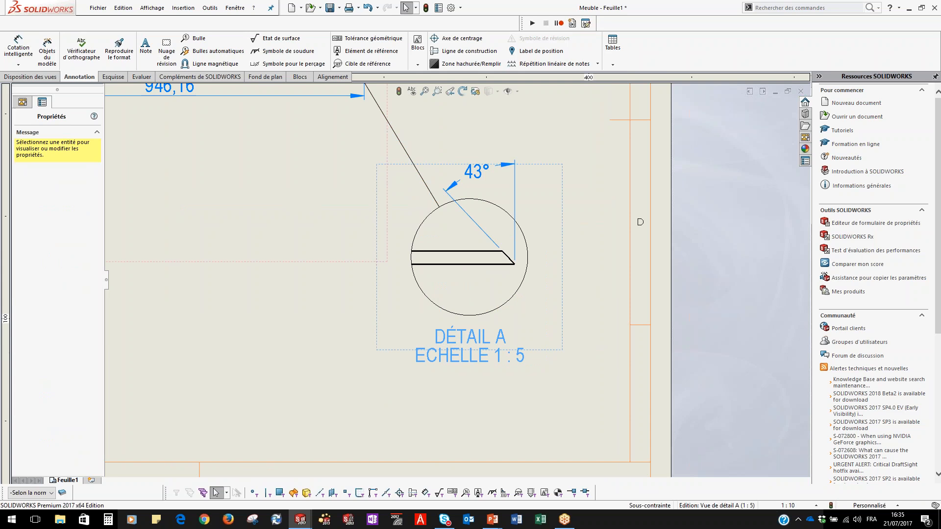
left_click(245, 326)
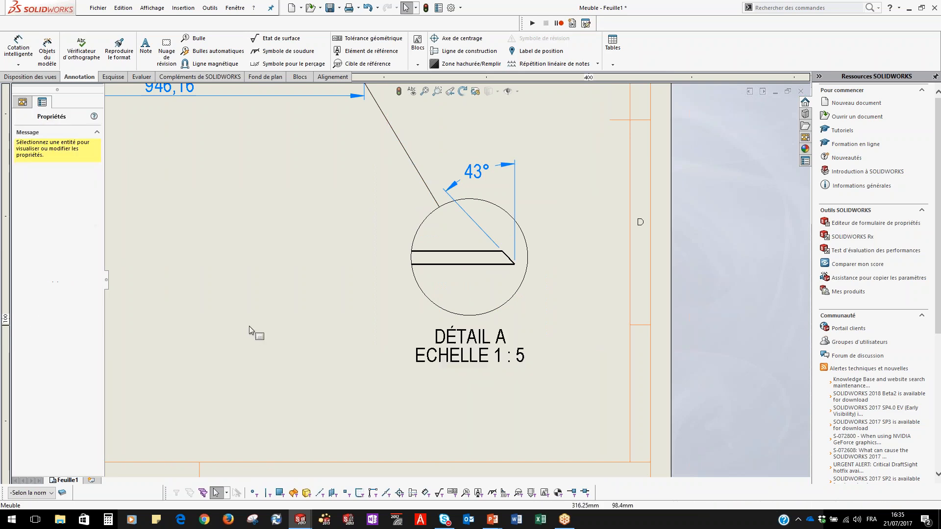
Open the cabinet part from the drawing to examine its model, and return to the drawing to review the whole sheet
scroll(259, 327, "up", 8)
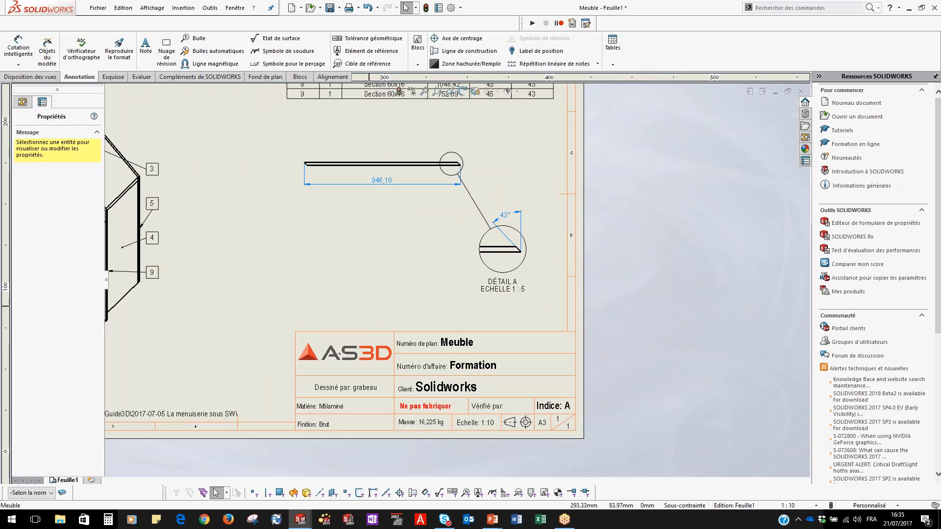
mouse_move(348, 273)
middle_mouse_down()
mouse_move(410, 306)
mouse_move(429, 278)
middle_mouse_up()
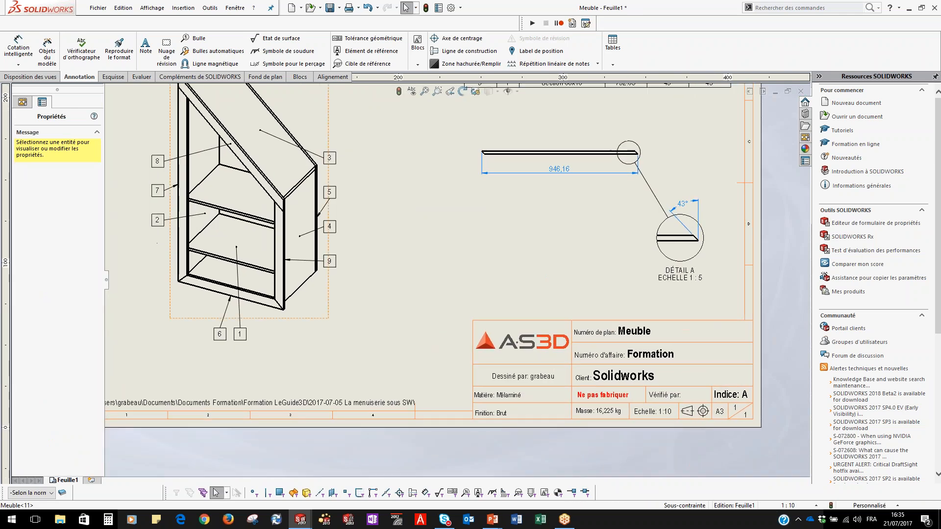
left_click(312, 311)
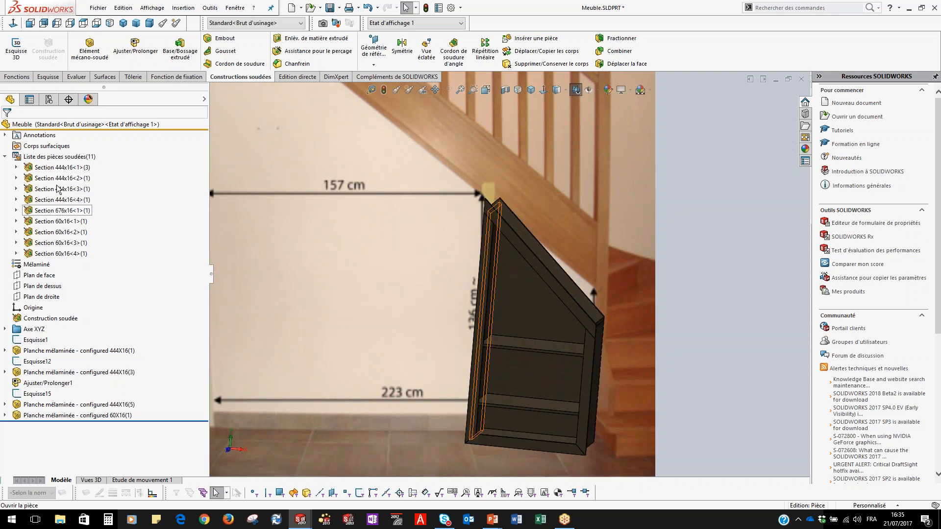
mouse_move(472, 368)
middle_mouse_down()
mouse_move(434, 360)
mouse_move(496, 345)
mouse_move(475, 361)
middle_mouse_up()
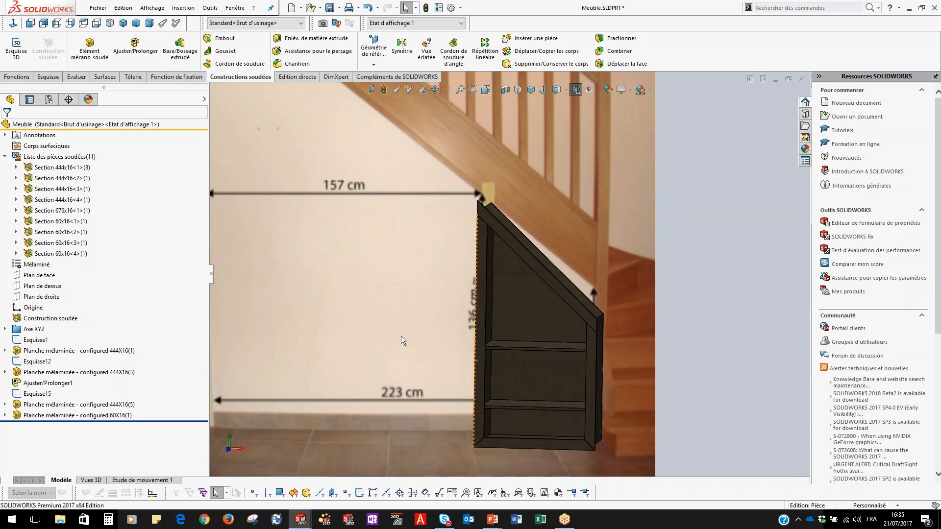
key("ctrl+Tab")
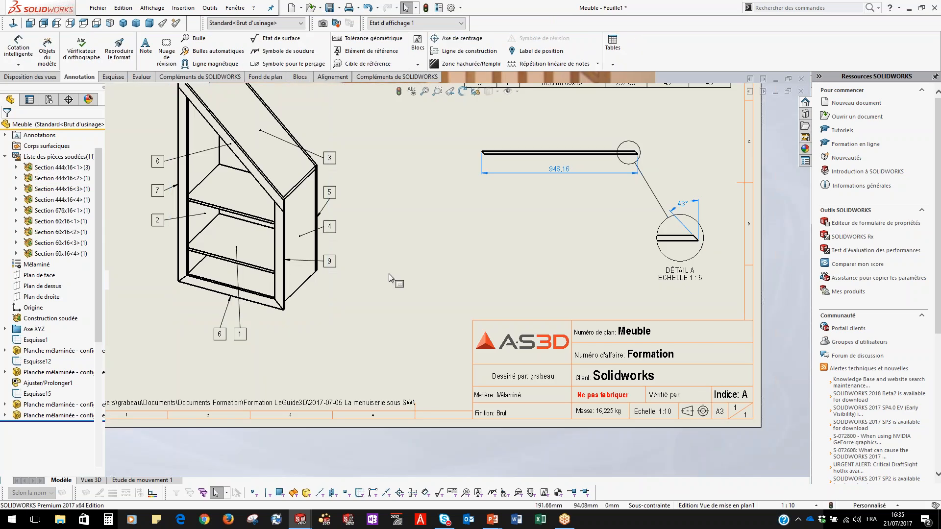
mouse_move(376, 285)
middle_mouse_down()
mouse_move(321, 346)
mouse_move(302, 446)
middle_mouse_up()
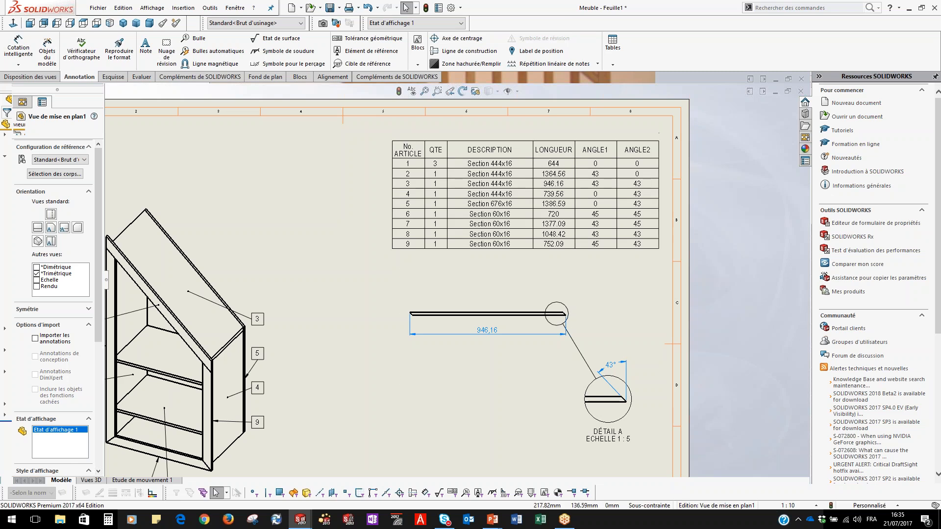
middle_click_drag(337, 348, 339, 262)
scroll(374, 340, "up", 3)
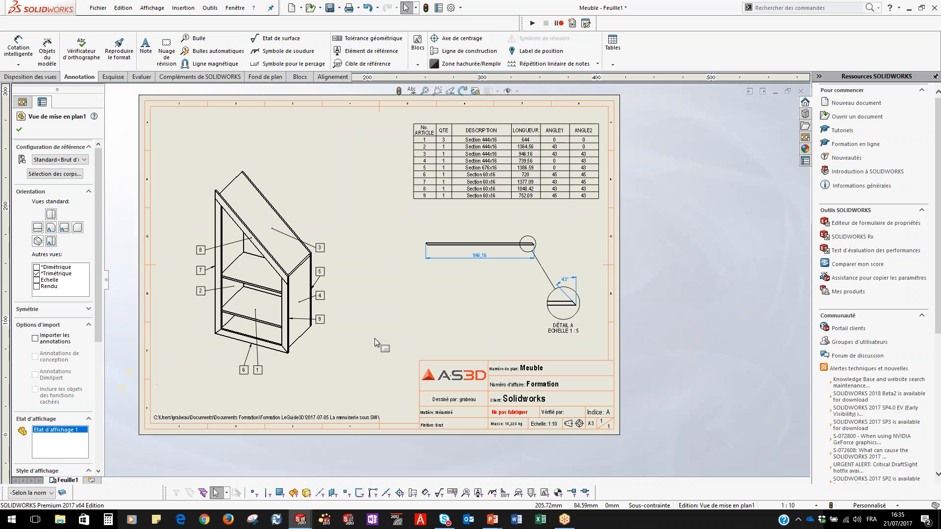
left_click(564, 526)
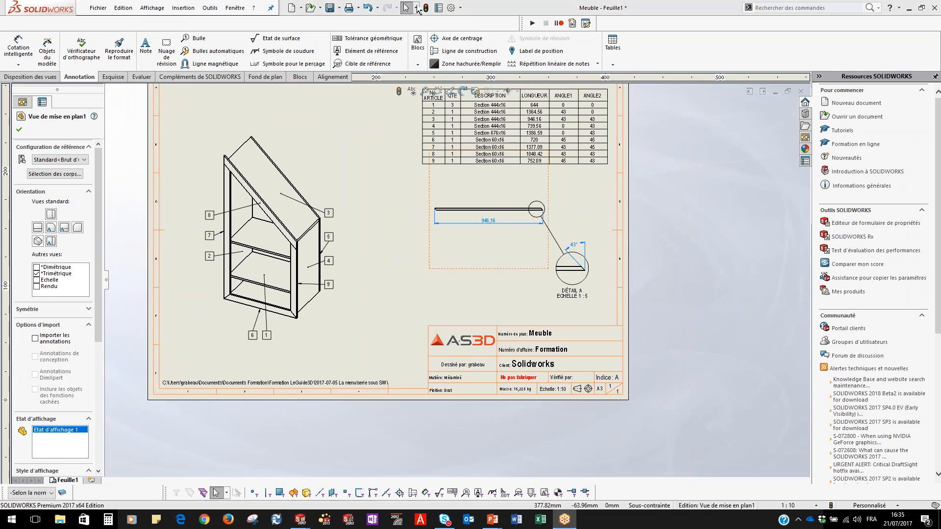